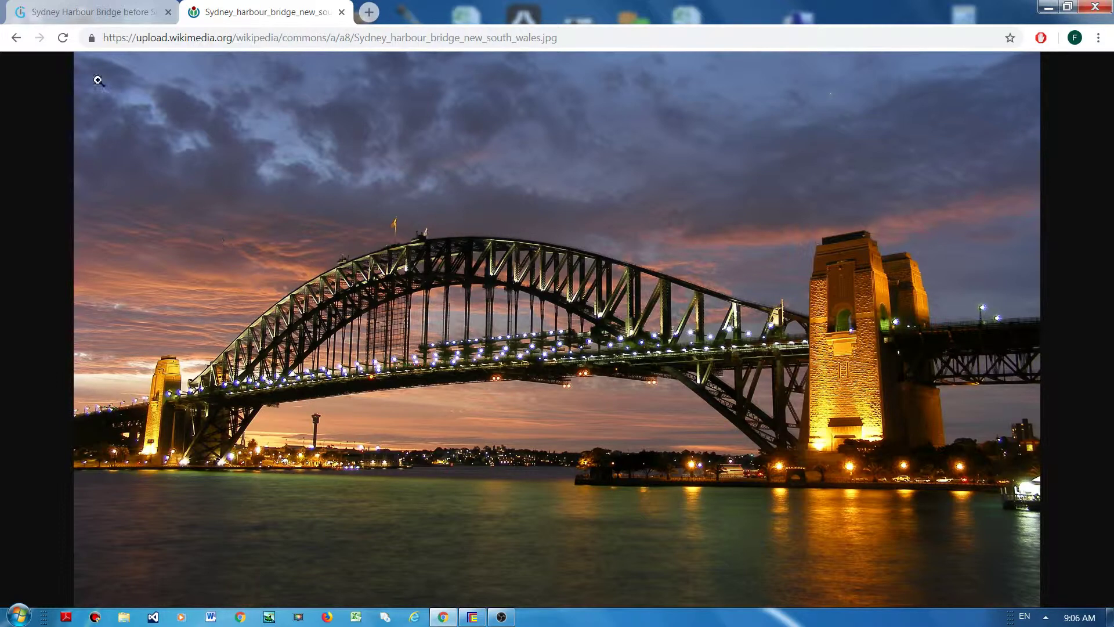
View the Sydney Harbour Bridge reference photo, switch to FrameCE and start a new wizard project using the 3D frame template
{"action": "left_click", "coordinate": [97, 17]}
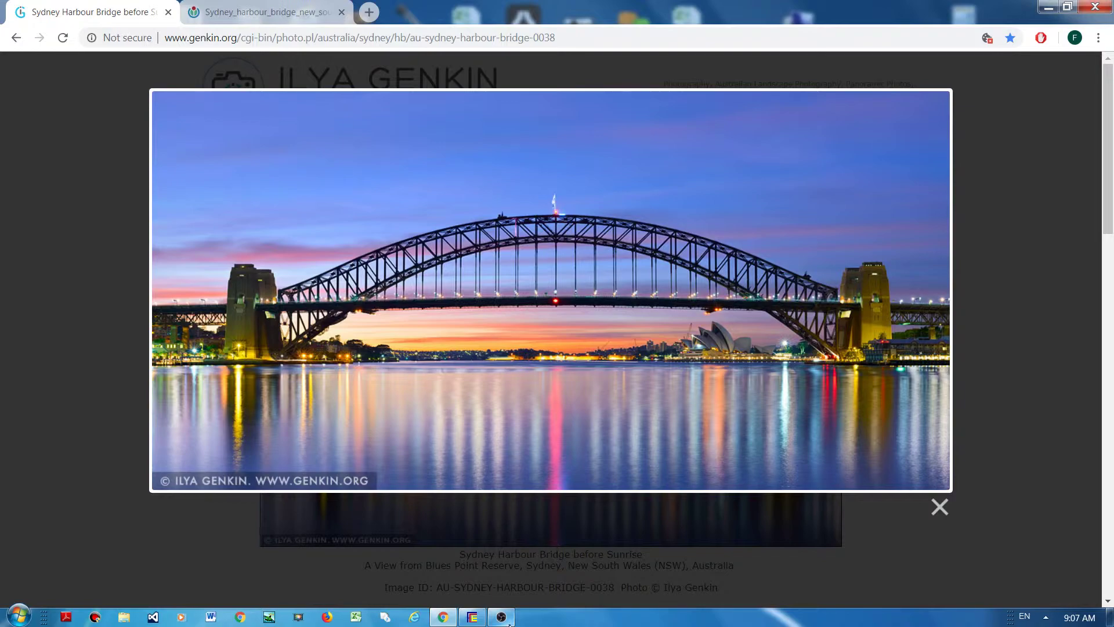
{"action": "left_click", "coordinate": [473, 620]}
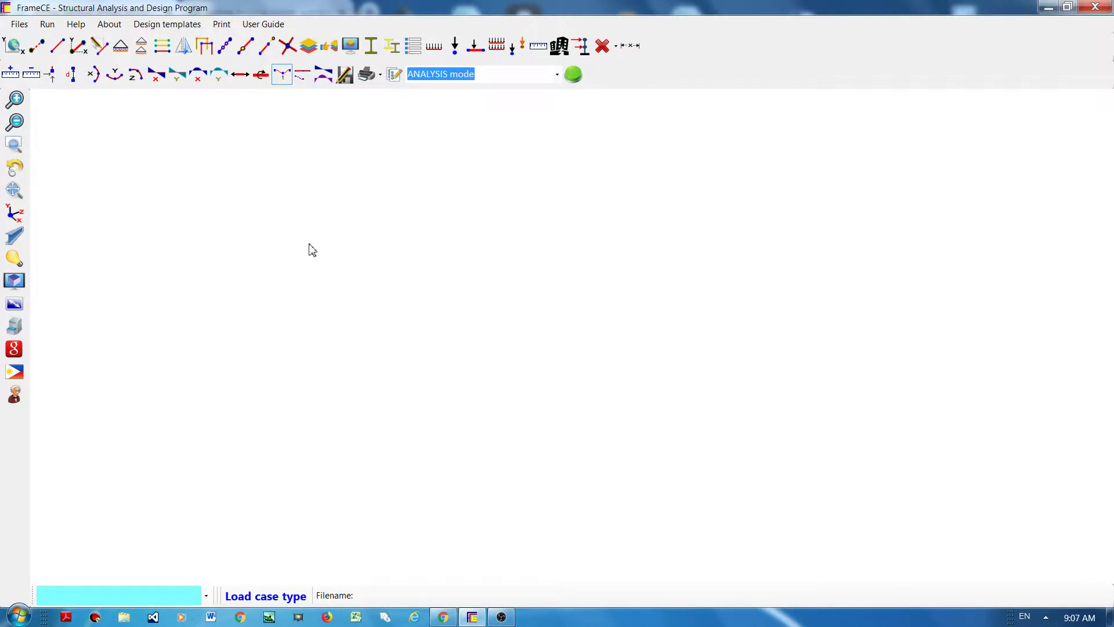
{"action": "left_click", "coordinate": [19, 23]}
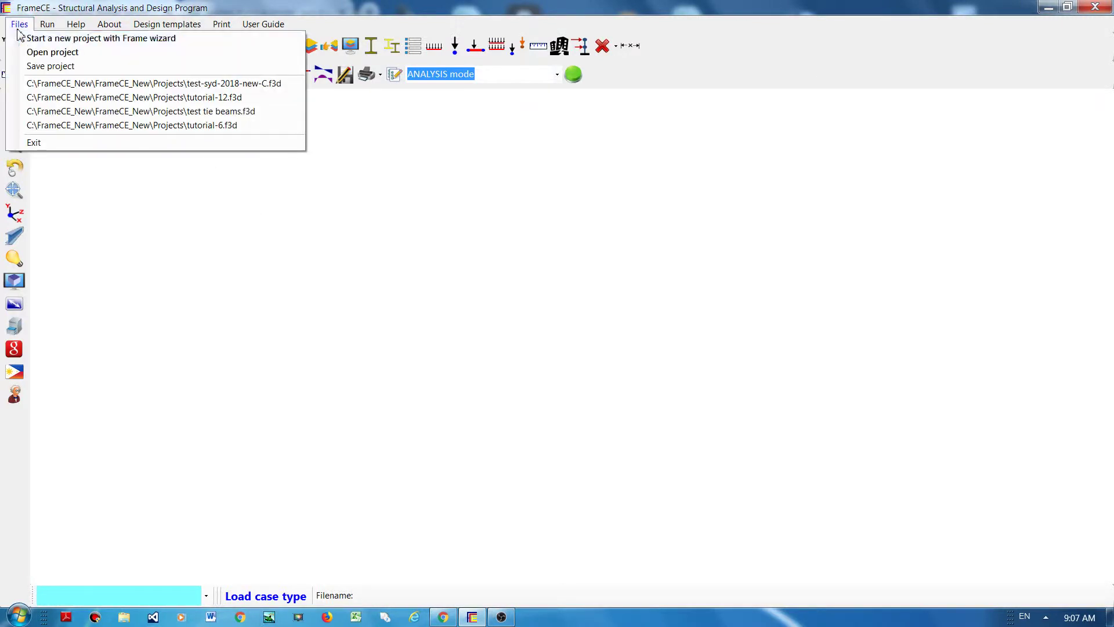
{"action": "left_click", "coordinate": [103, 39]}
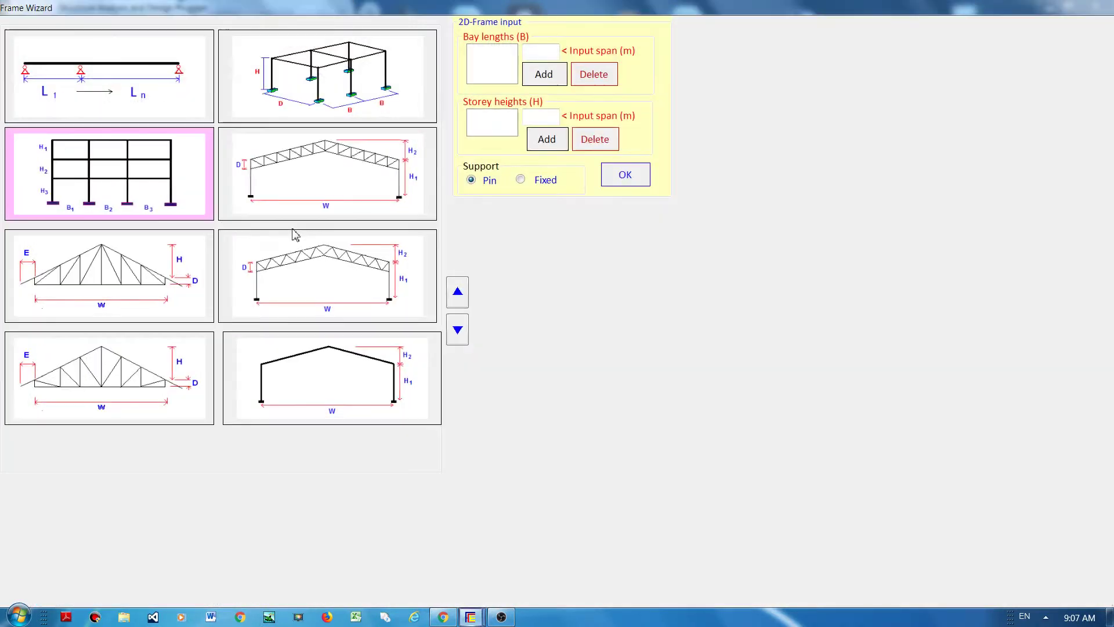
{"action": "left_click", "coordinate": [337, 82]}
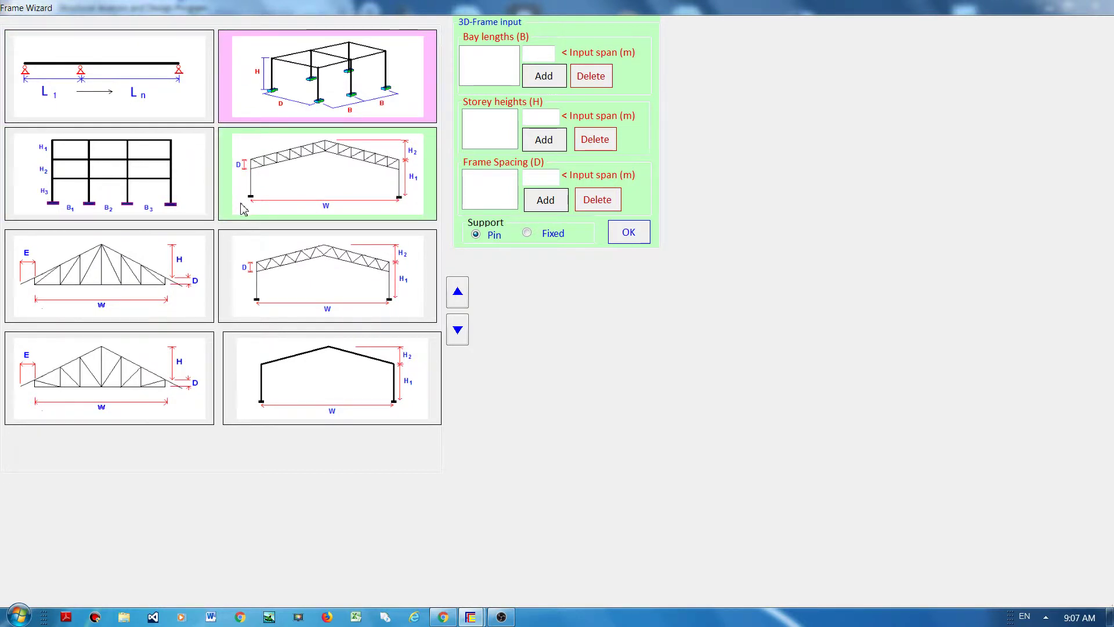
Define the 3D frame with a 7 m bay length, 7 m storey height and 7 m frame spacing
{"action": "left_click", "coordinate": [541, 55]}
{"action": "type", "text": "7"}
{"action": "left_click", "coordinate": [544, 76]}
{"action": "left_click", "coordinate": [541, 116]}
{"action": "type", "text": "7"}
{"action": "left_click", "coordinate": [556, 145]}
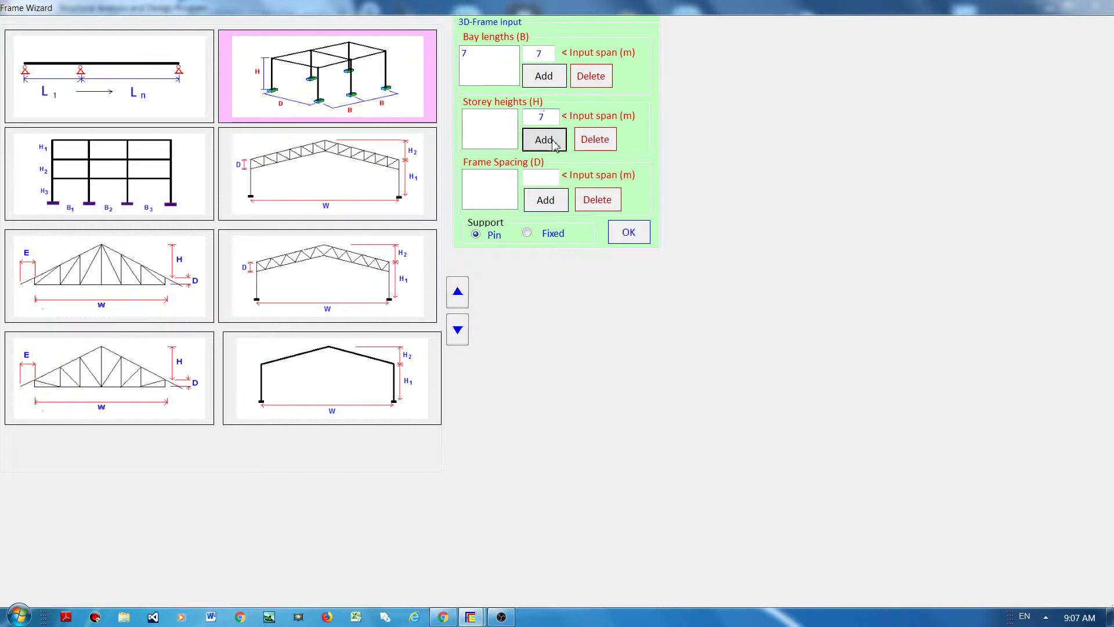
{"action": "left_click", "coordinate": [540, 177]}
{"action": "type", "text": "7"}
{"action": "left_click", "coordinate": [546, 199]}
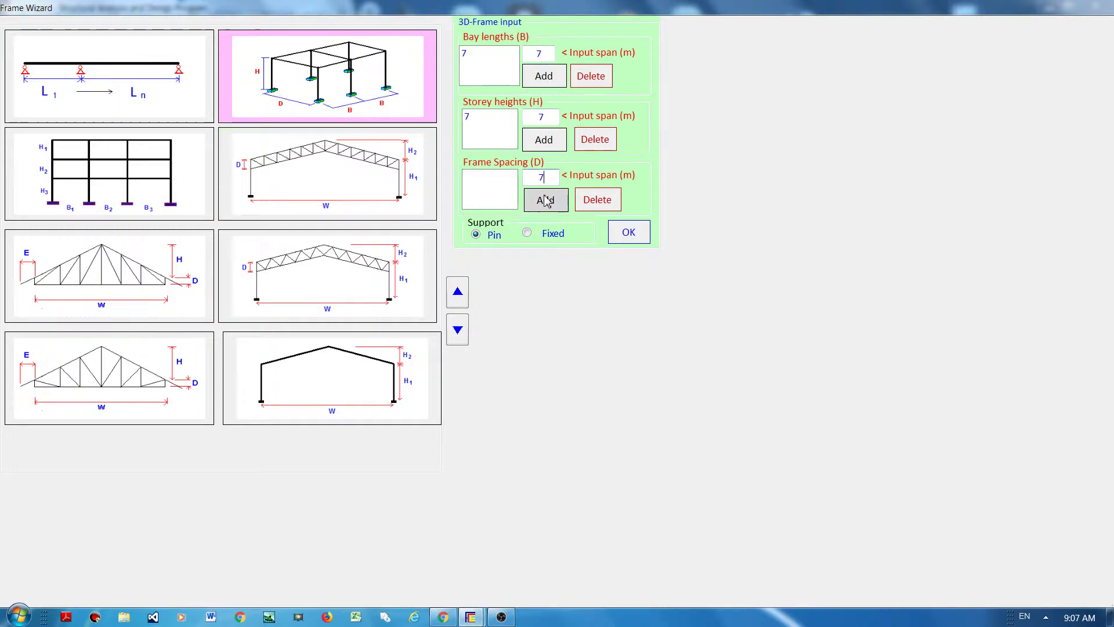
{"action": "left_click", "coordinate": [546, 233]}
Generate the 3D frame, accepting the 150 UB 14.0 section and the default dead and live load cases
{"action": "left_click", "coordinate": [629, 232]}
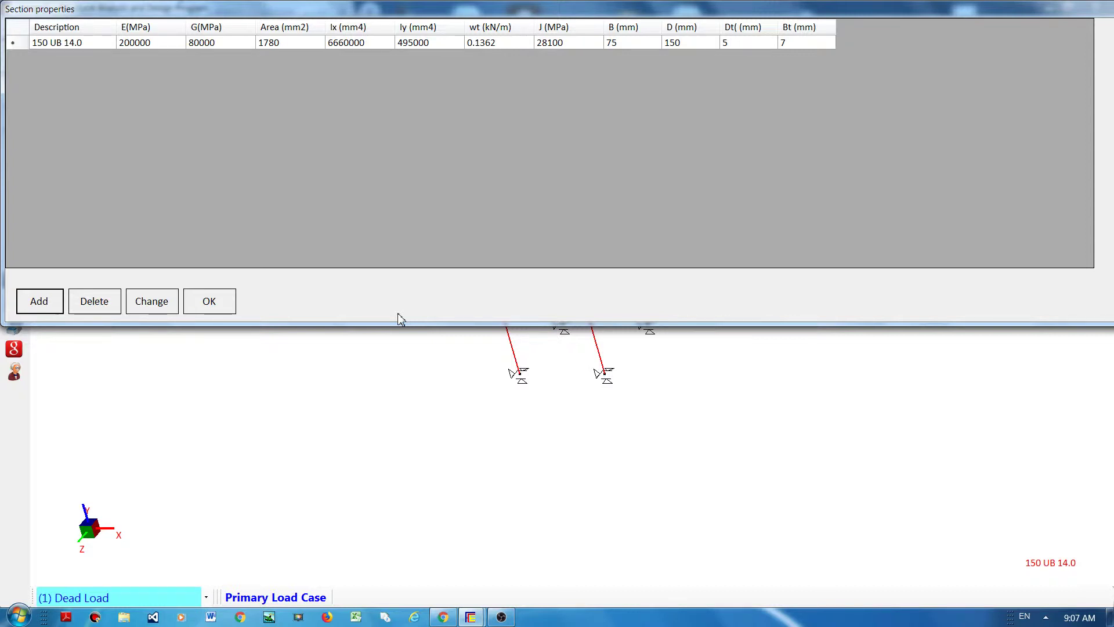
{"action": "left_click", "coordinate": [210, 301]}
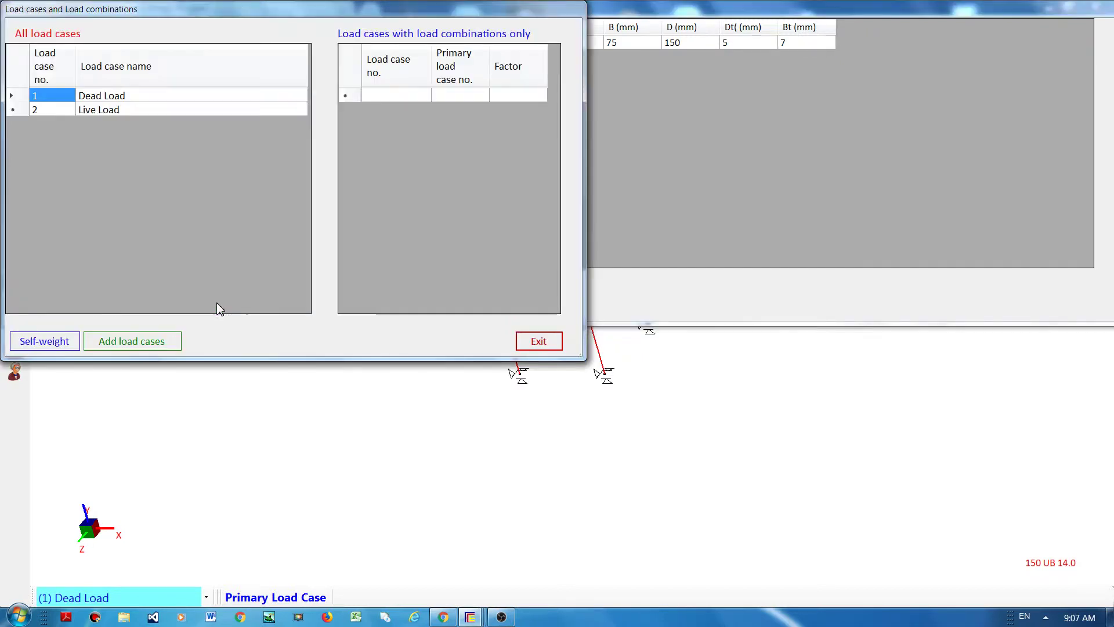
{"action": "left_click", "coordinate": [539, 341]}
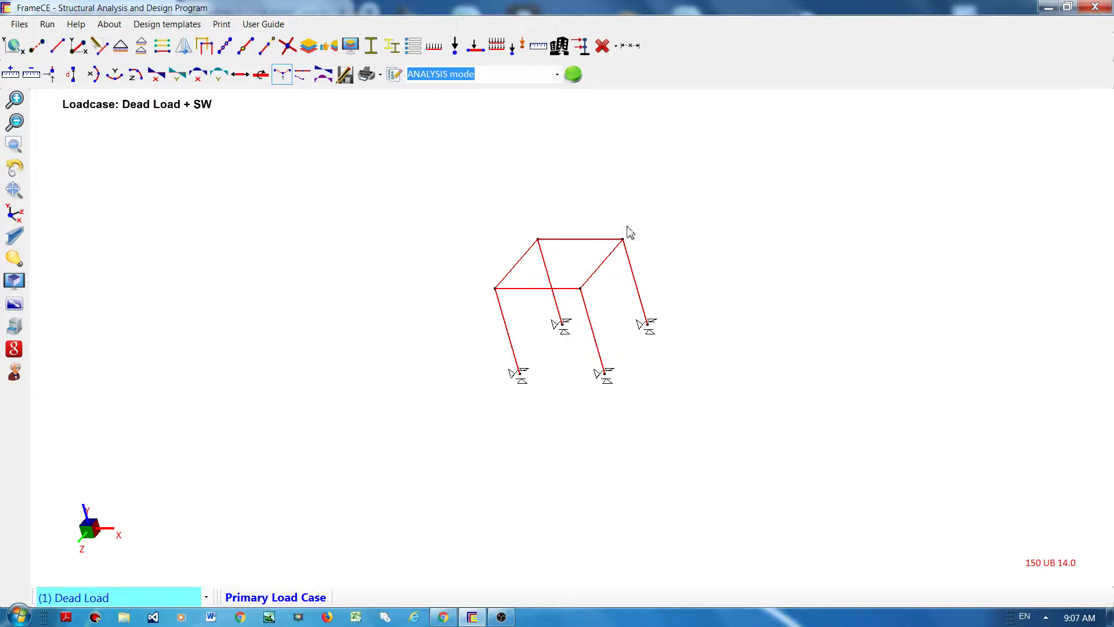
Add a 150 UB 14.0 beam from the base node at x=7, y=0, z=0 to a new node with dx 512 m
{"action": "left_click", "coordinate": [75, 50]}
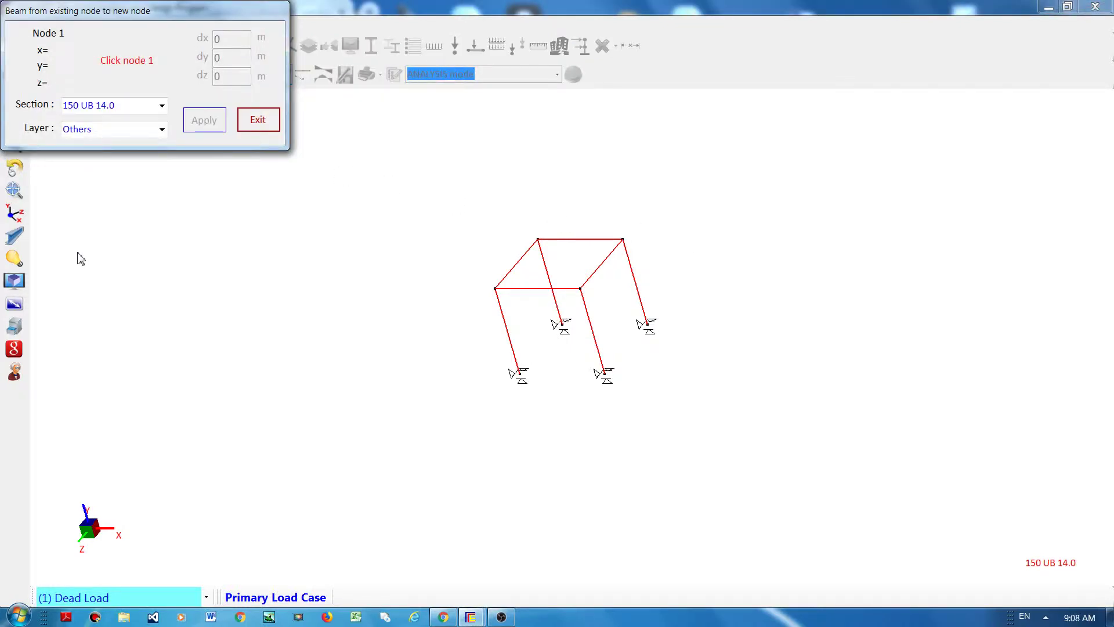
{"action": "left_click", "coordinate": [647, 324]}
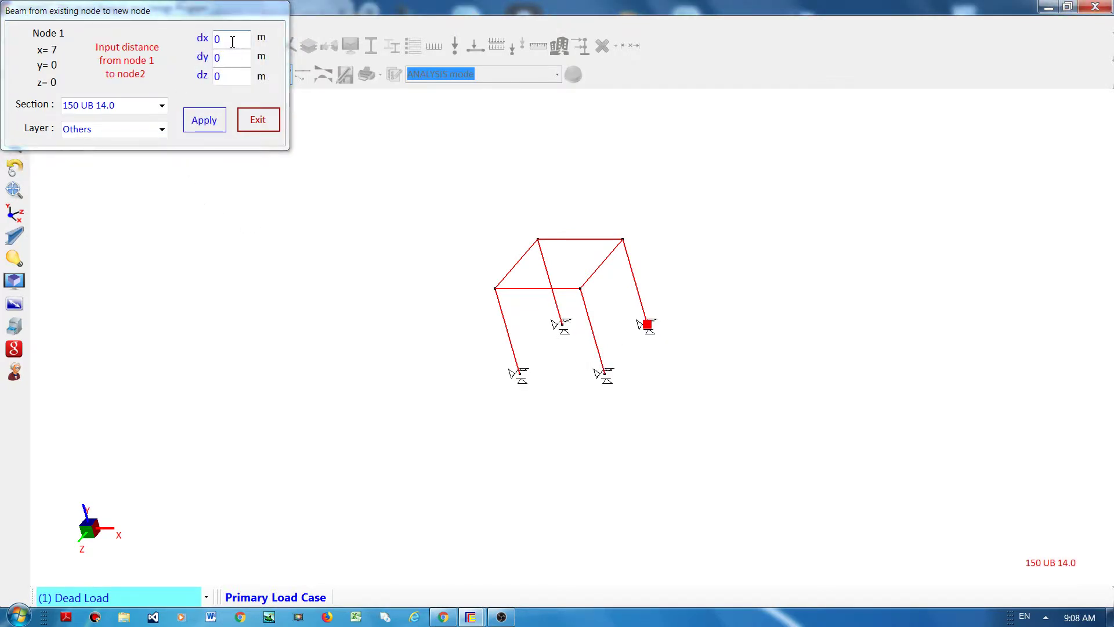
{"action": "left_click_drag", "start_coordinate": [232, 42], "coordinate": [168, 51]}
{"action": "type", "text": "512"}
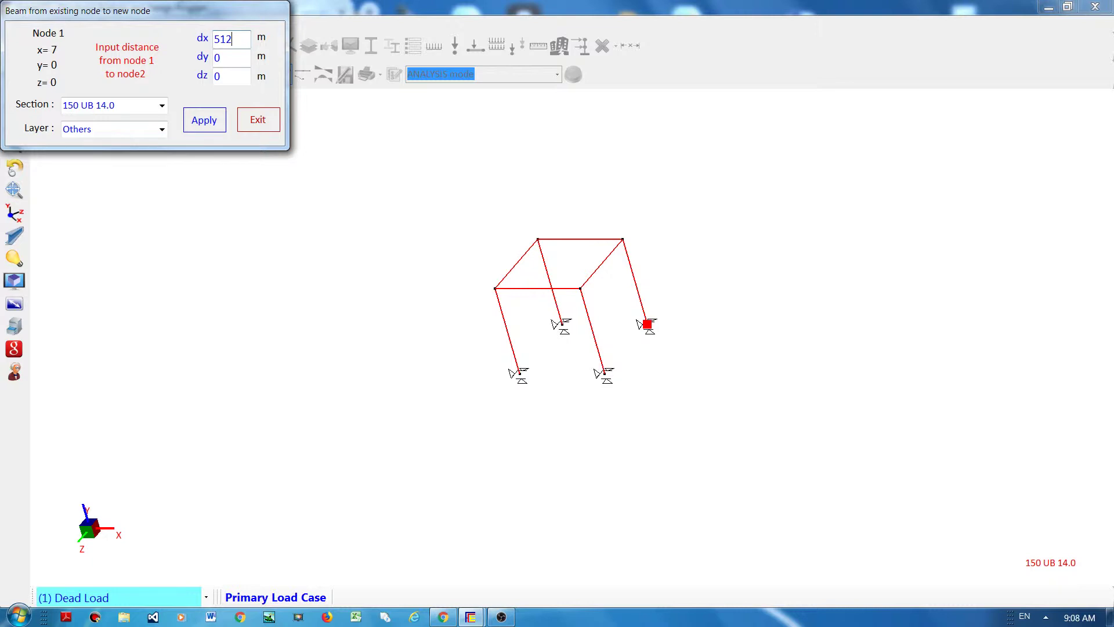
{"action": "left_click", "coordinate": [204, 121]}
{"action": "left_click", "coordinate": [258, 121]}
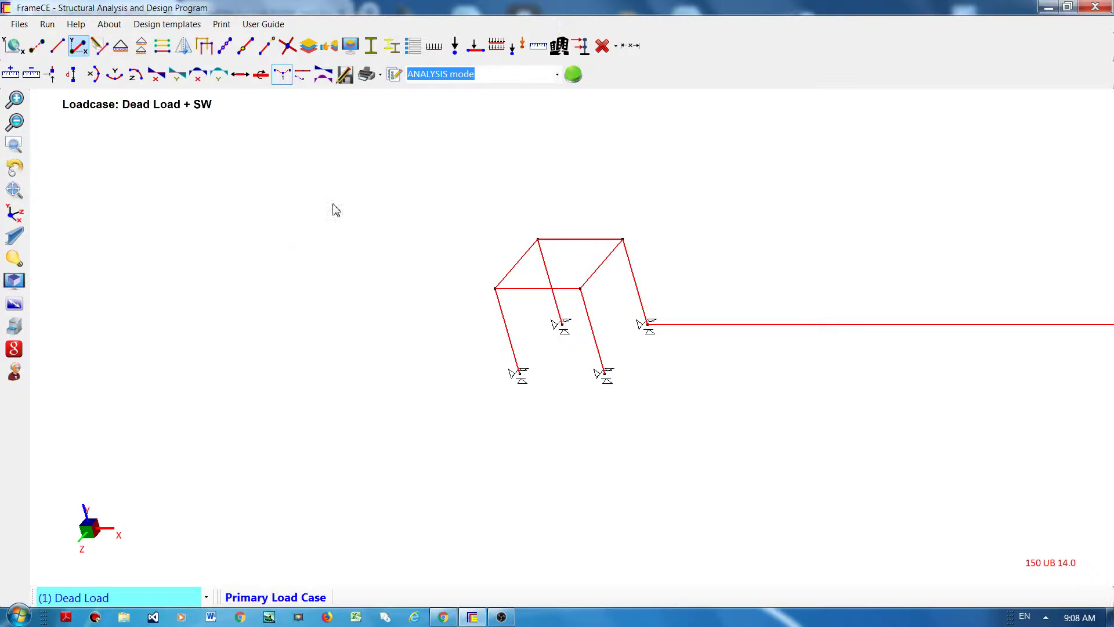
Delete all members of the wizard-generated frame and their unused nodes, keeping only the 512 m beam
{"action": "left_click", "coordinate": [503, 319]}
{"action": "left_click_drag", "start_coordinate": [660, 176], "coordinate": [473, 301]}
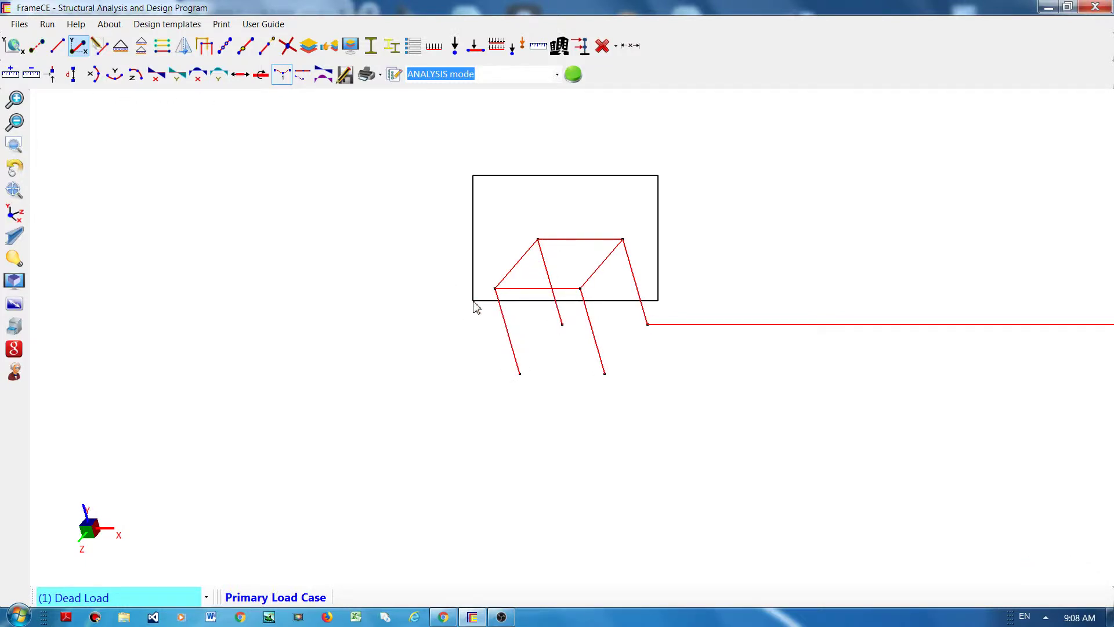
{"action": "left_click", "coordinate": [615, 47]}
{"action": "left_click", "coordinate": [624, 68]}
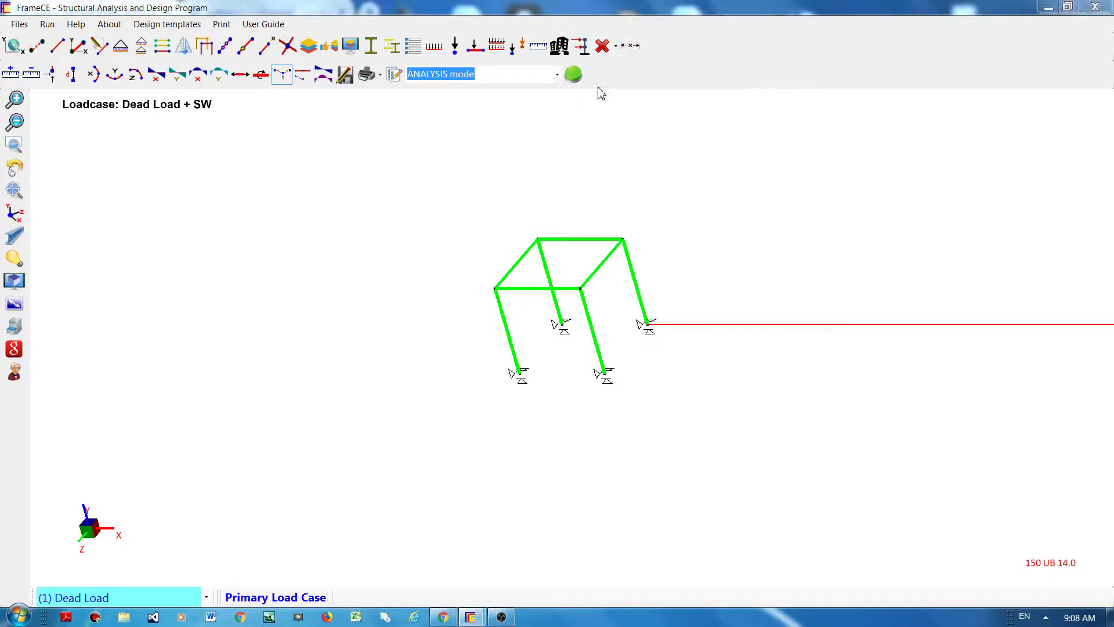
{"action": "left_click", "coordinate": [443, 52]}
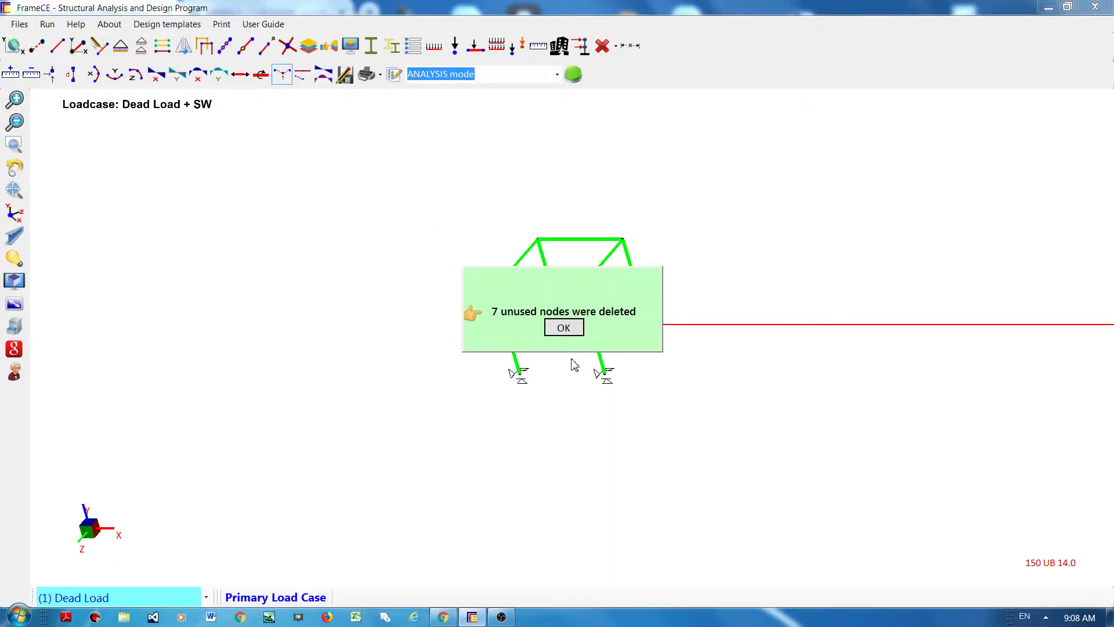
{"action": "left_click", "coordinate": [564, 328]}
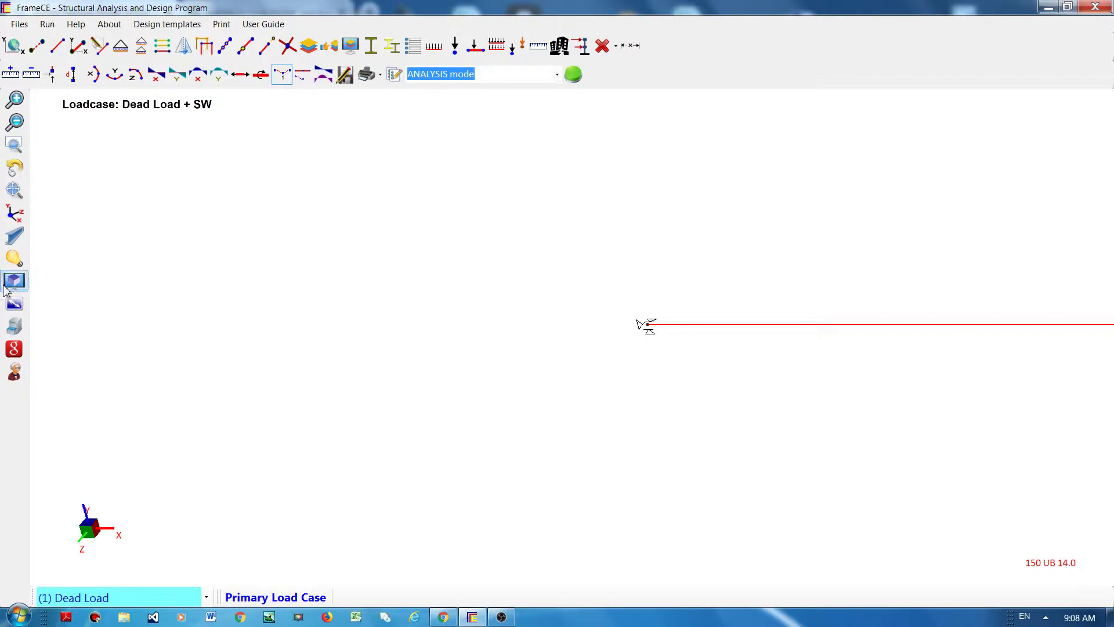
Show the 512 m beam in the XY plane and divide it into 28 segments
{"action": "left_click", "coordinate": [15, 304]}
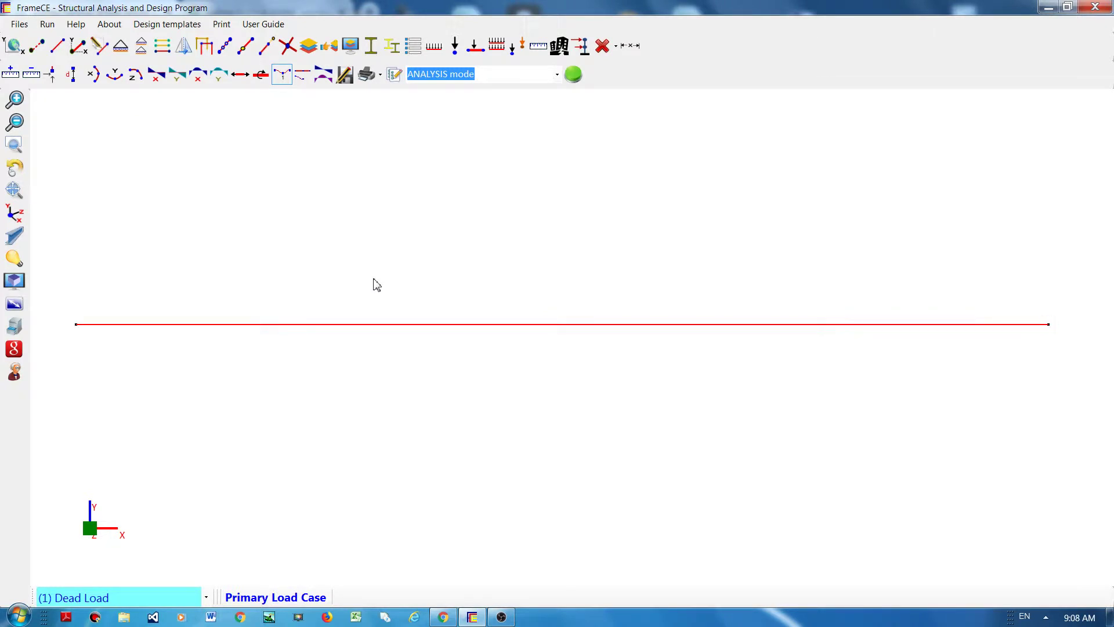
{"action": "left_click", "coordinate": [393, 325]}
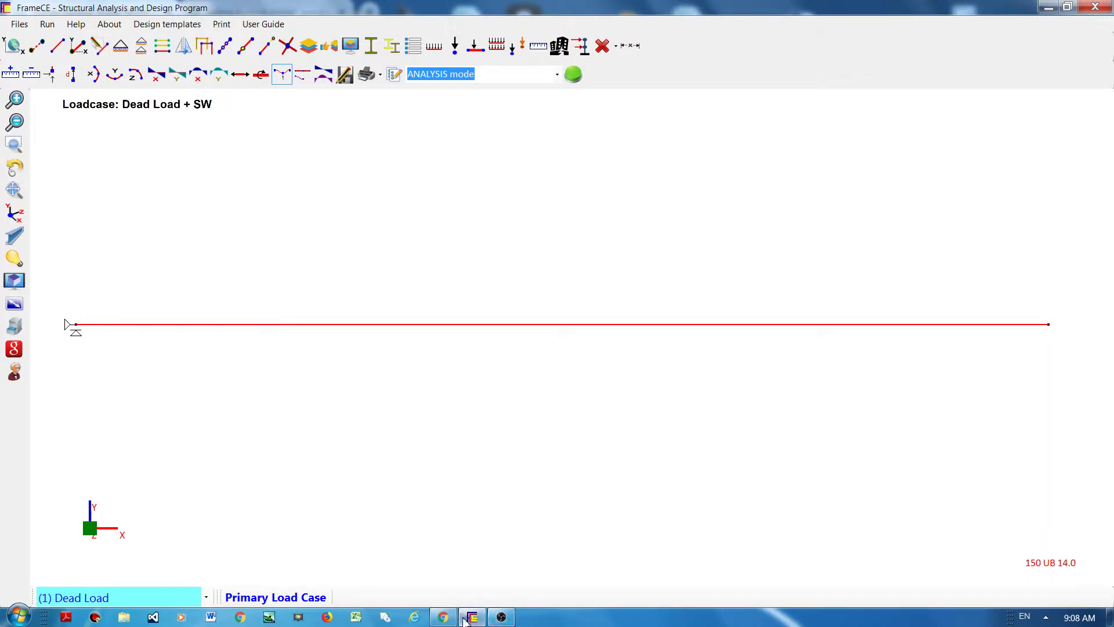
{"action": "left_click", "coordinate": [443, 618]}
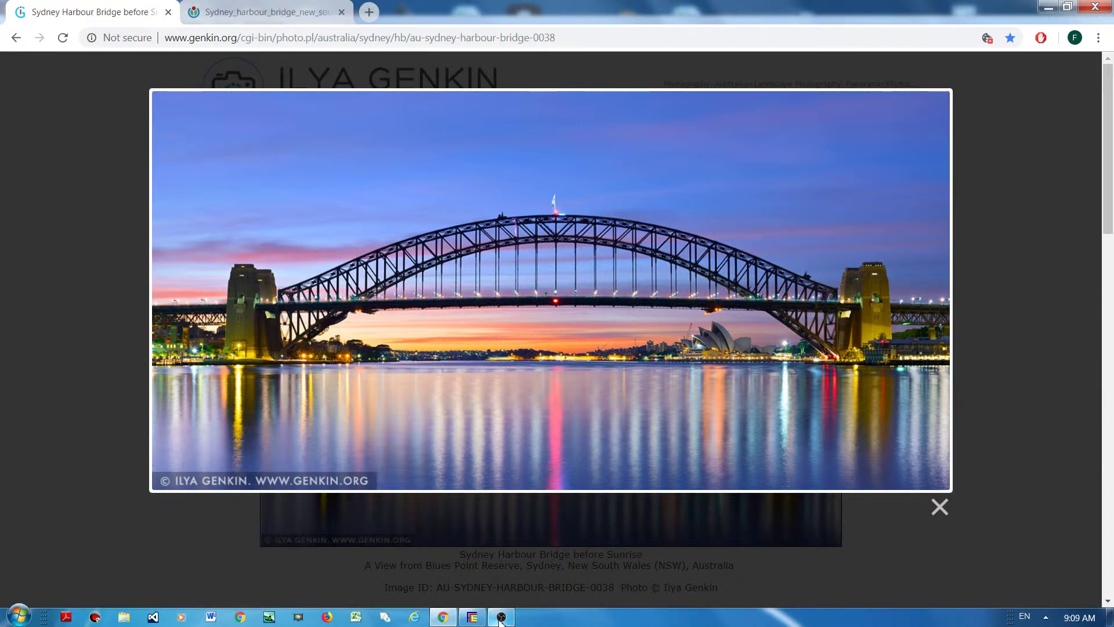
{"action": "left_click", "coordinate": [474, 617]}
{"action": "left_click", "coordinate": [370, 326]}
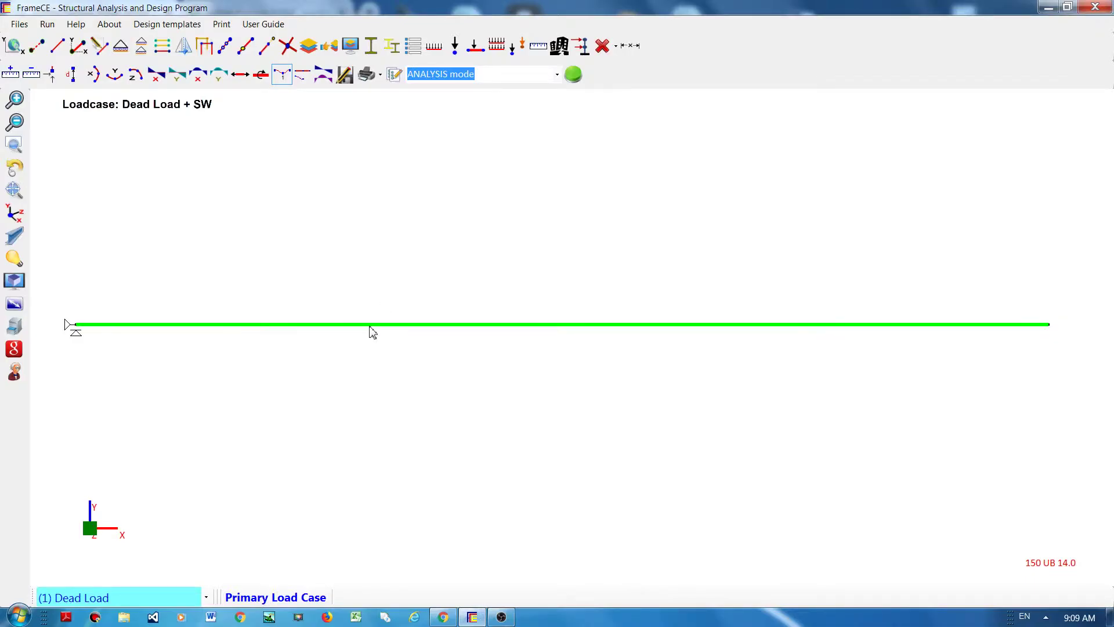
{"action": "left_click", "coordinate": [226, 46]}
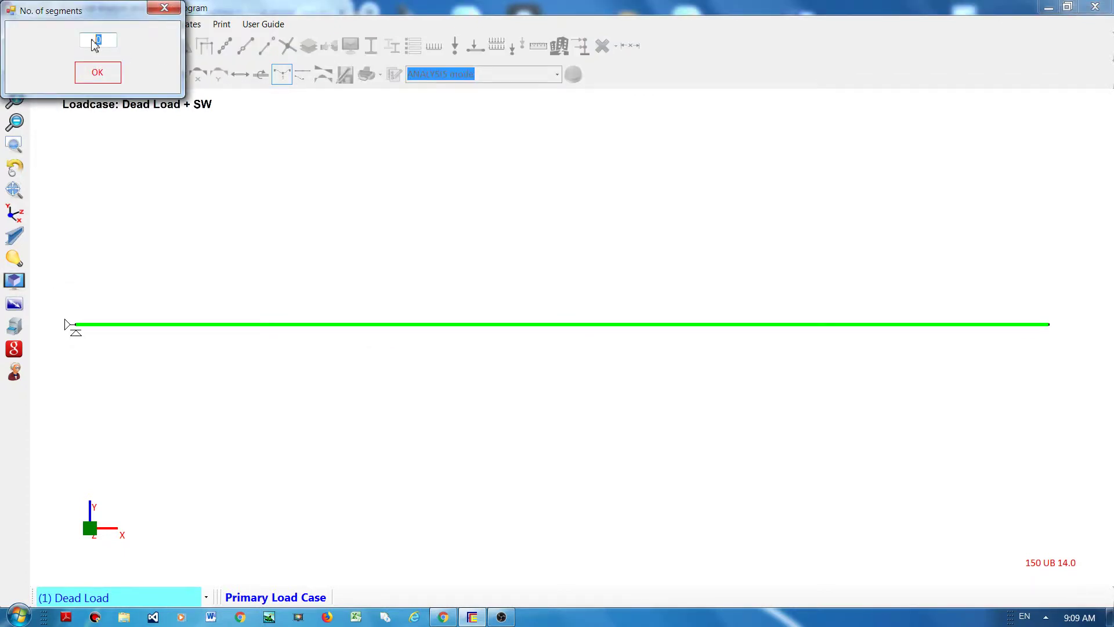
{"action": "type", "text": "28"}
{"action": "left_click", "coordinate": [110, 76]}
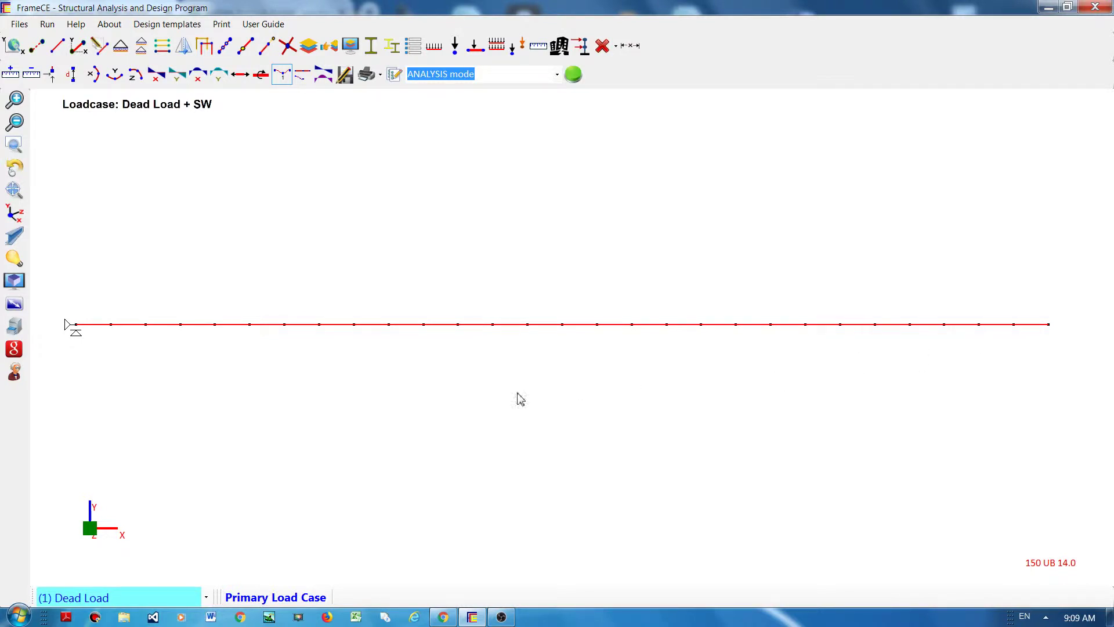
Check the bridge photo, then add a vertical 150 UB 14.0 member with dy 7.2 m at the beam's supported end node
{"action": "left_click", "coordinate": [444, 617]}
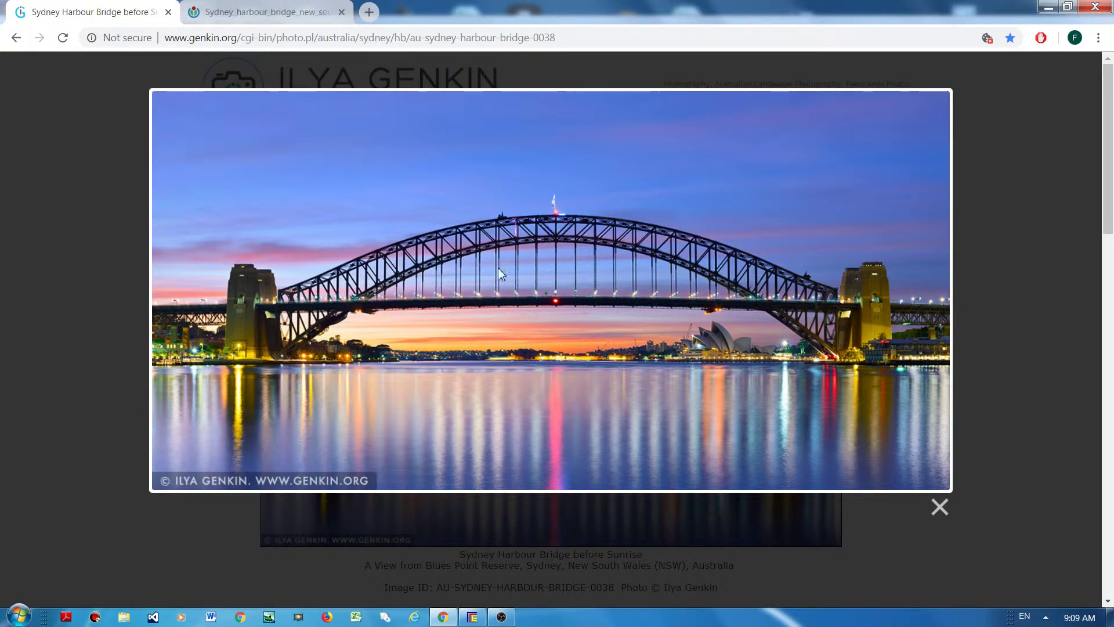
{"action": "left_click", "coordinate": [472, 618]}
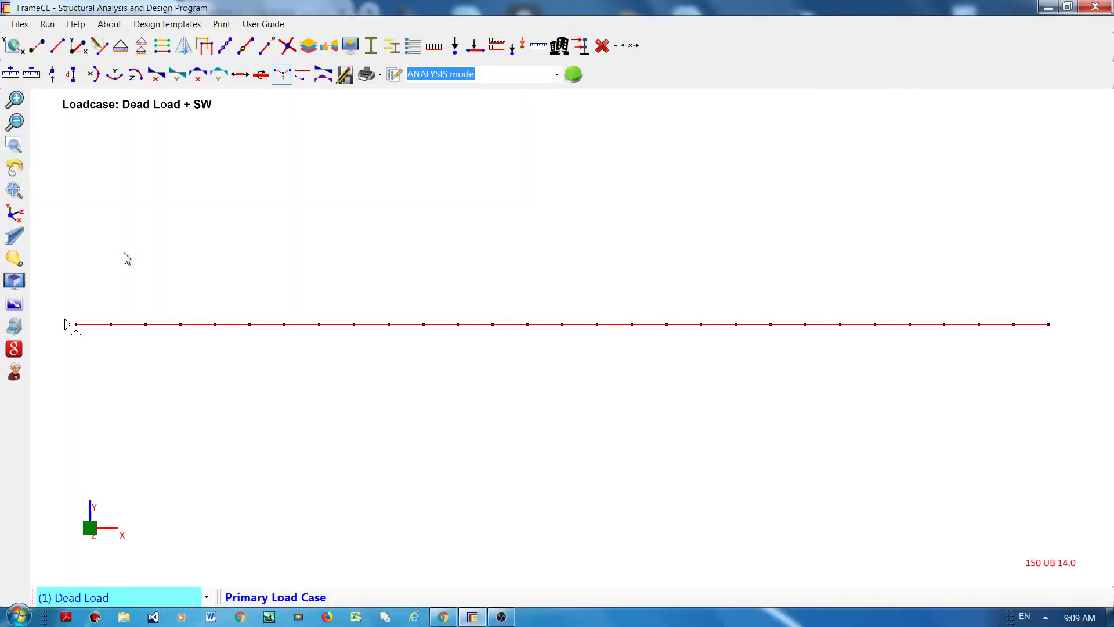
{"action": "left_click", "coordinate": [77, 46]}
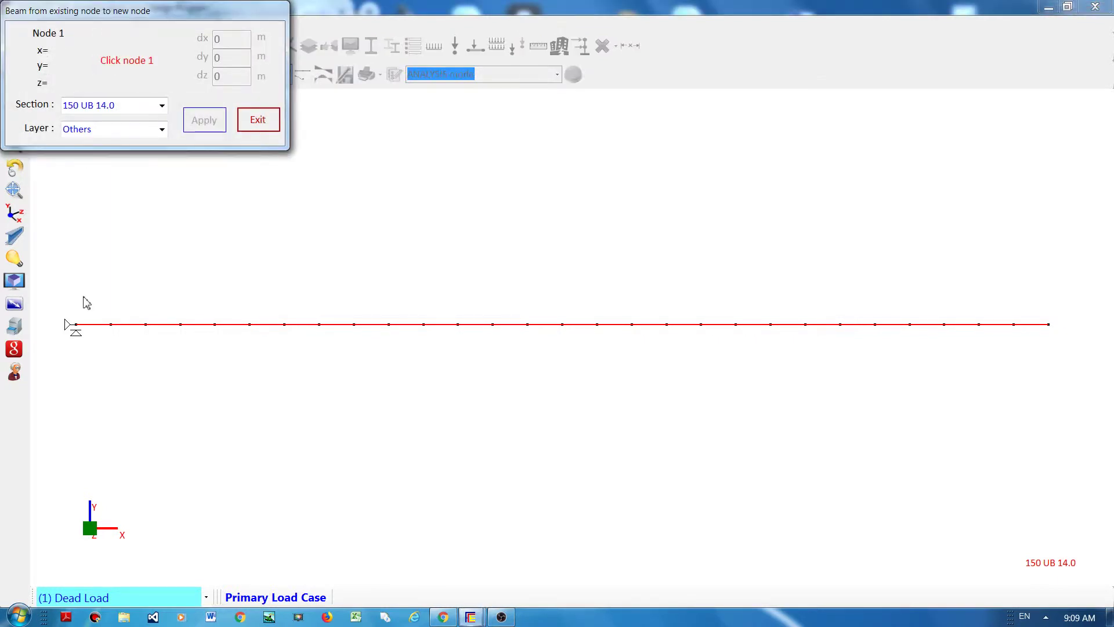
{"action": "left_click", "coordinate": [76, 326]}
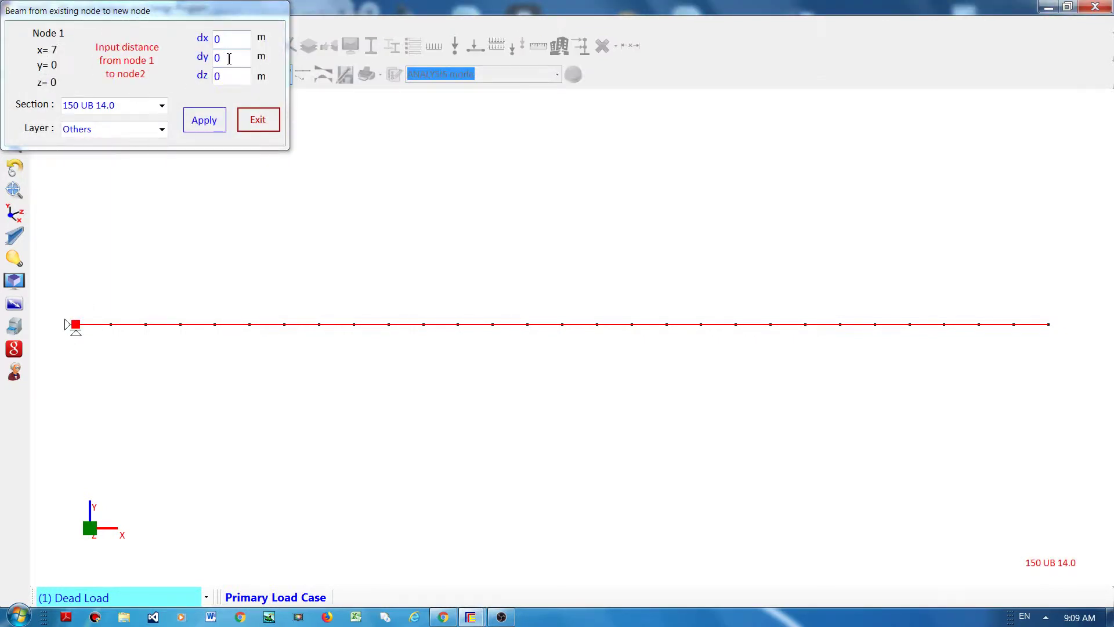
{"action": "double_click", "coordinate": [228, 57]}
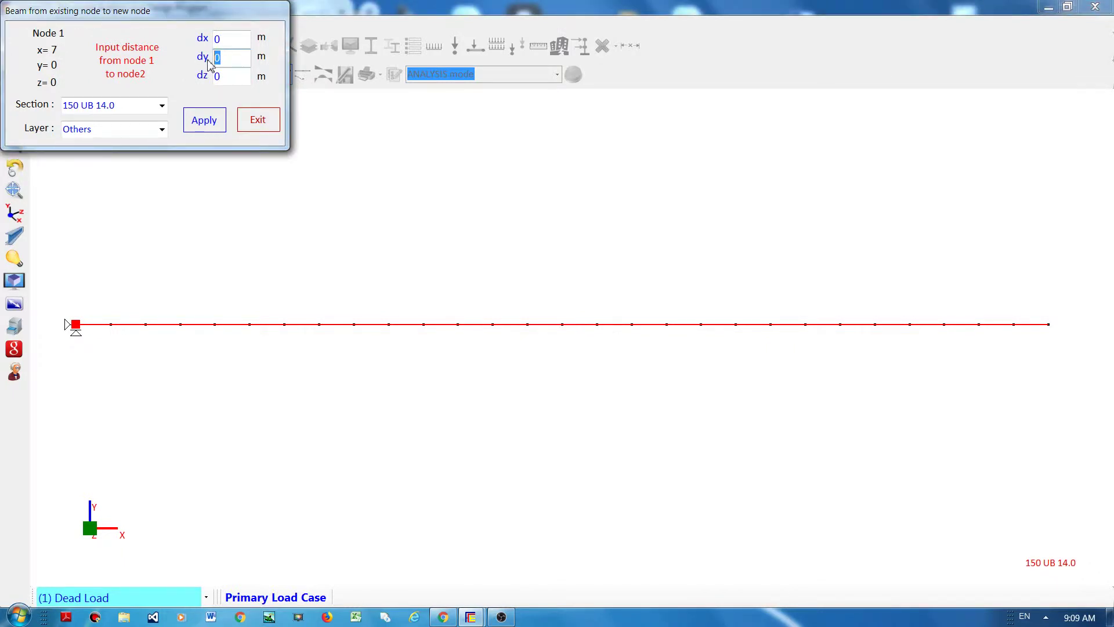
{"action": "type", "text": "7.2"}
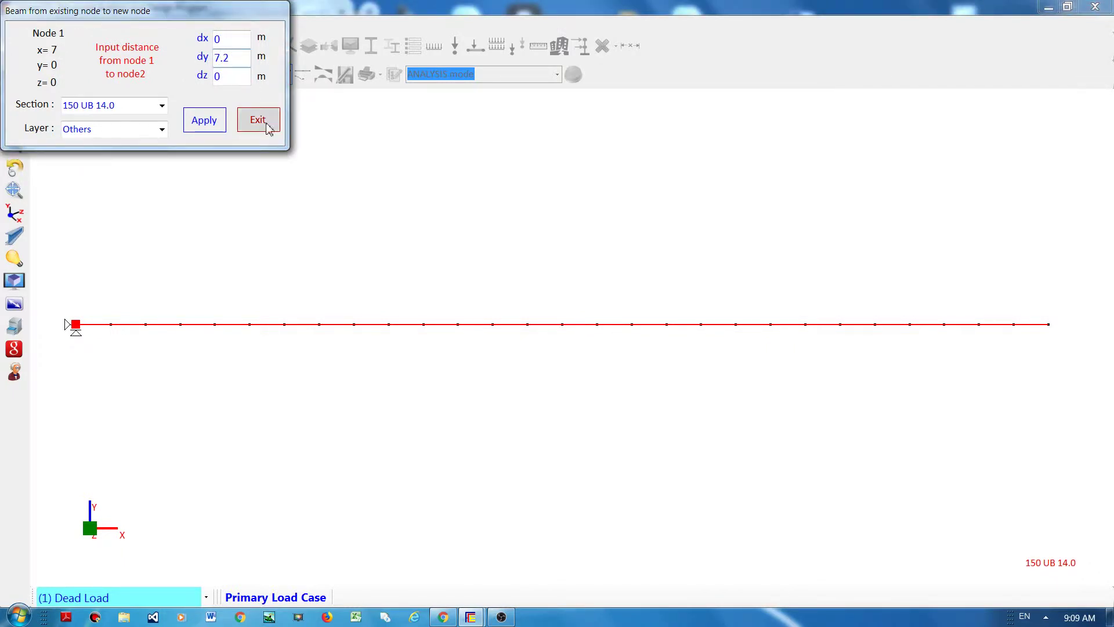
{"action": "left_click", "coordinate": [206, 121]}
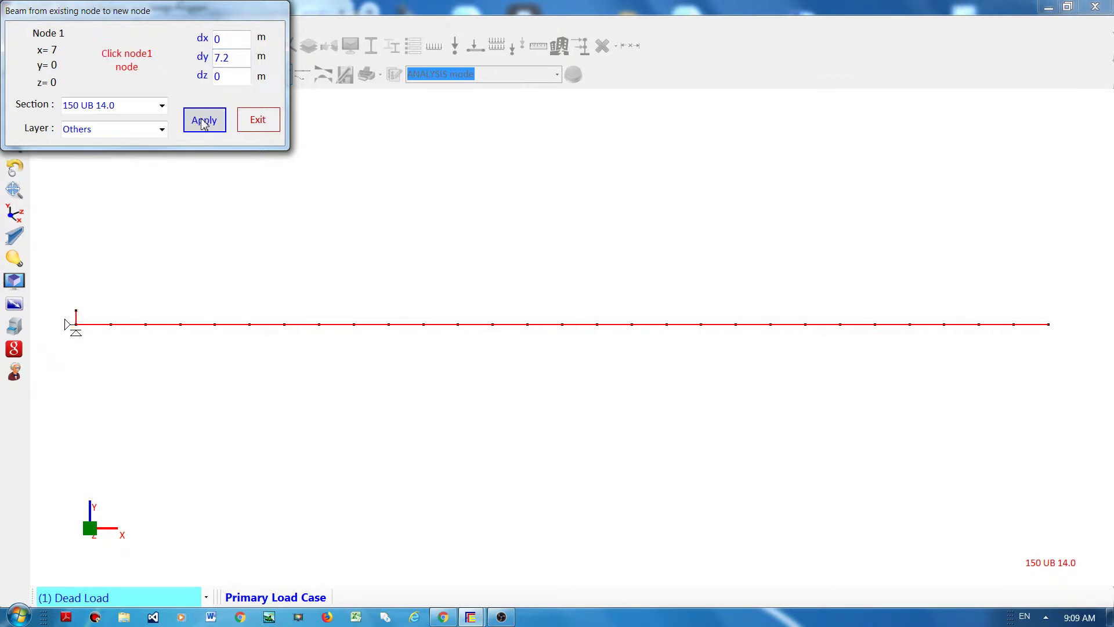
Add a vertical 150 UB 14.0 member with dy 12.5 m at the second node from the supported end
{"action": "left_click", "coordinate": [112, 326]}
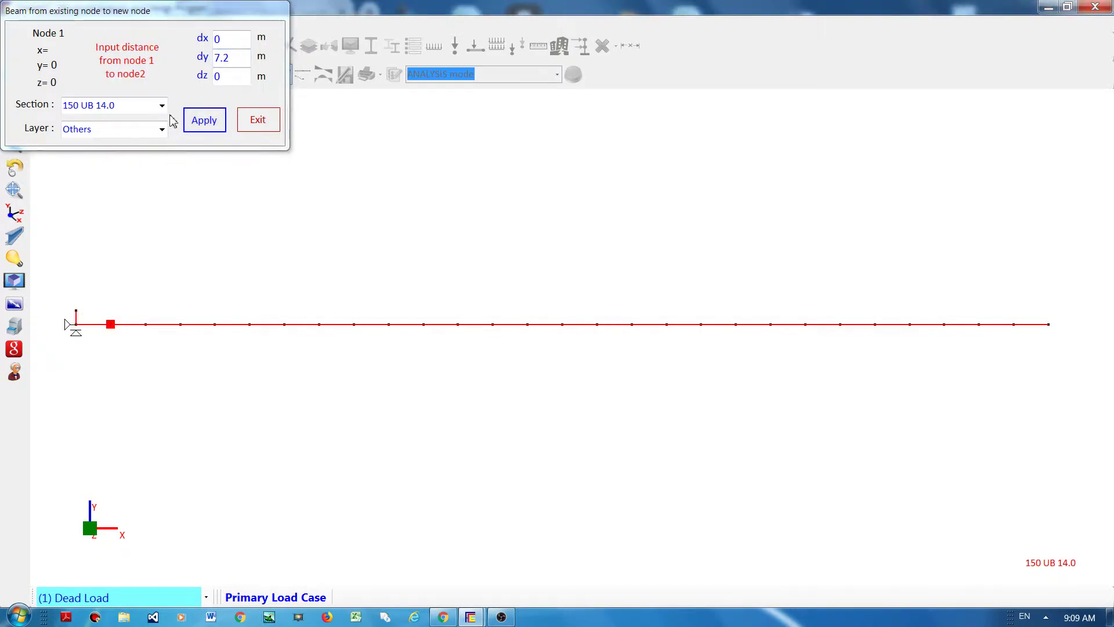
{"action": "double_click", "coordinate": [239, 59]}
{"action": "type", "text": "12.5"}
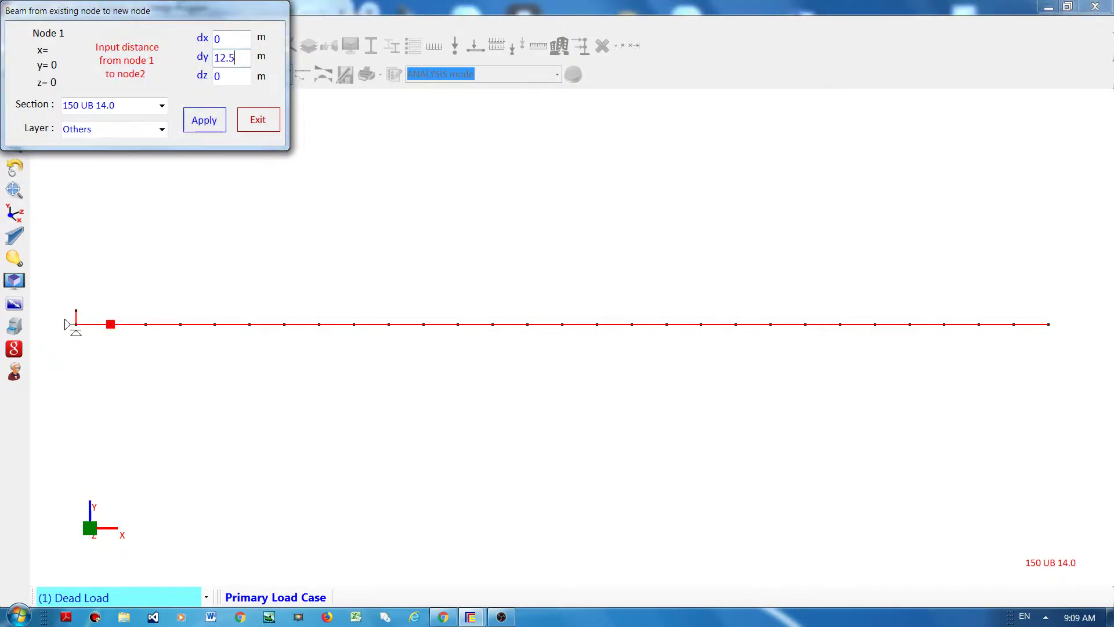
{"action": "left_click", "coordinate": [197, 124]}
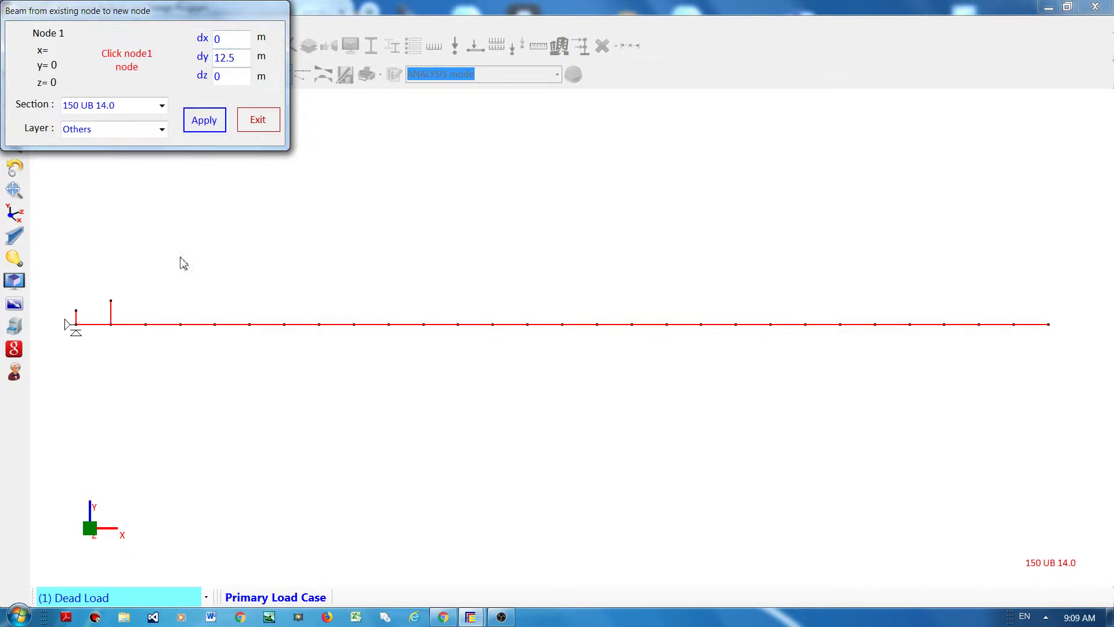
Add vertical 150 UB 14.0 members at the third and fourth nodes from the supported end, with dy 19.5 m and 28.6 m
{"action": "left_click", "coordinate": [145, 326]}
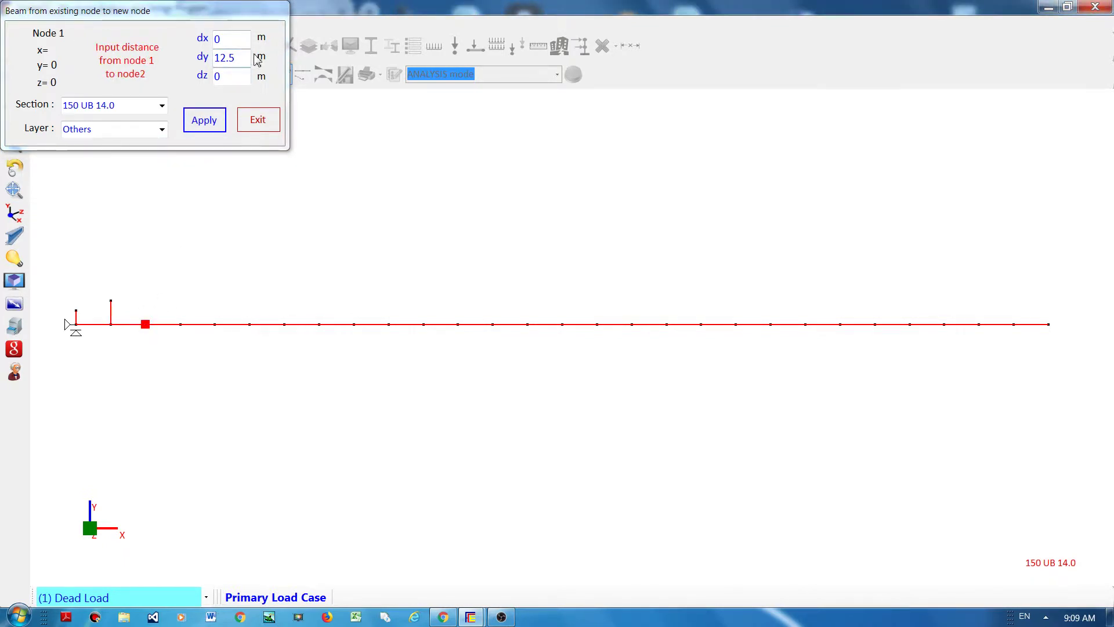
{"action": "left_click_drag", "start_coordinate": [245, 59], "coordinate": [84, 71]}
{"action": "type", "text": "19"}
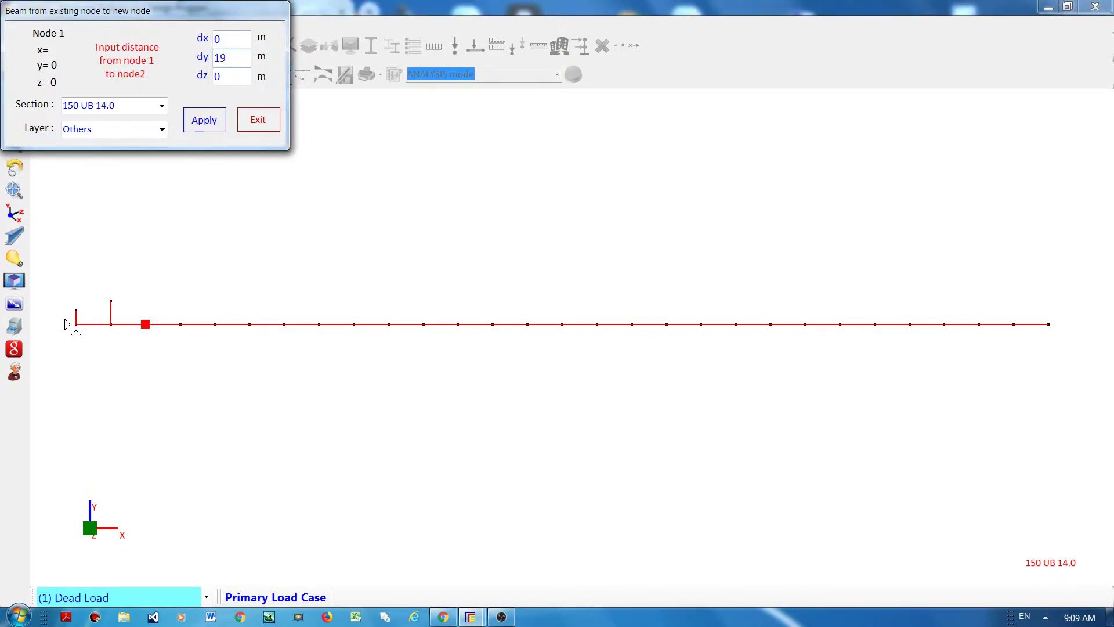
{"action": "left_click", "coordinate": [218, 121]}
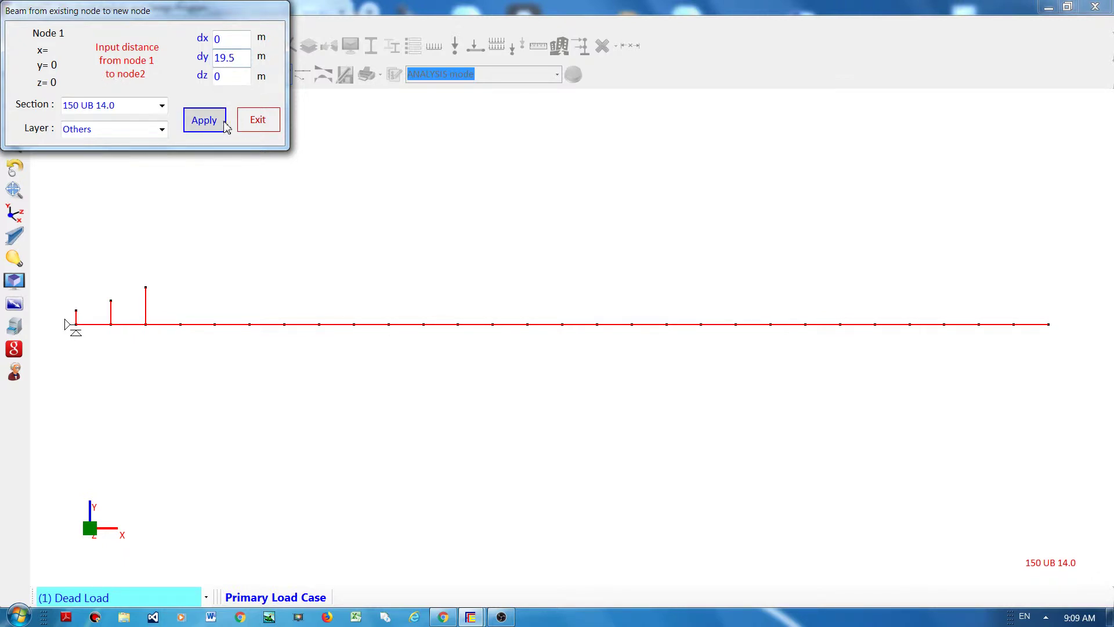
{"action": "left_click", "coordinate": [180, 325]}
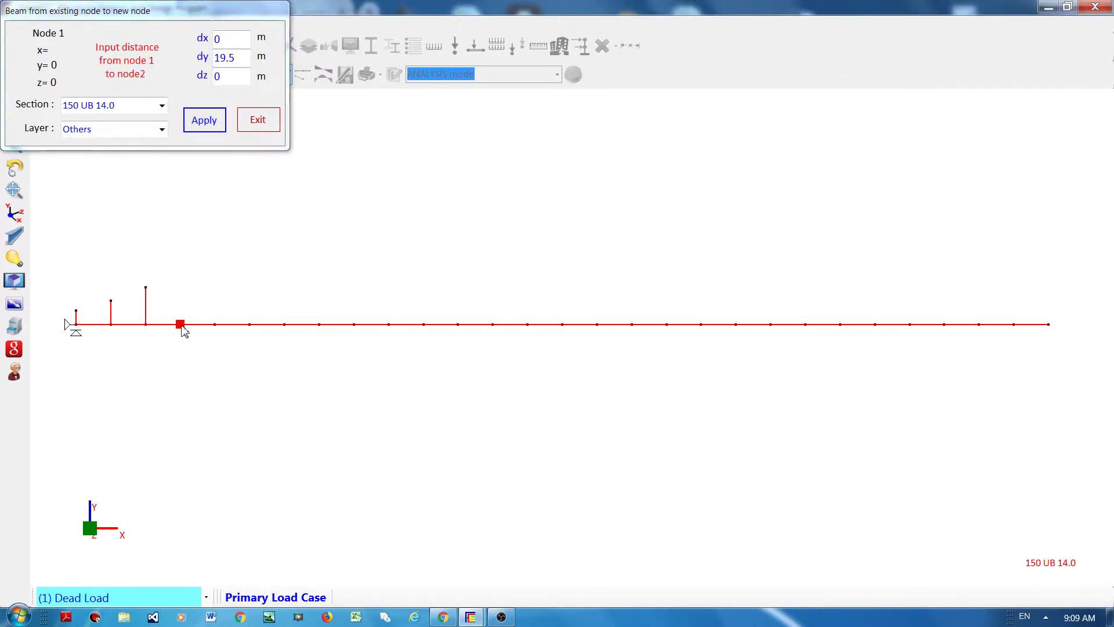
{"action": "left_click", "coordinate": [244, 57]}
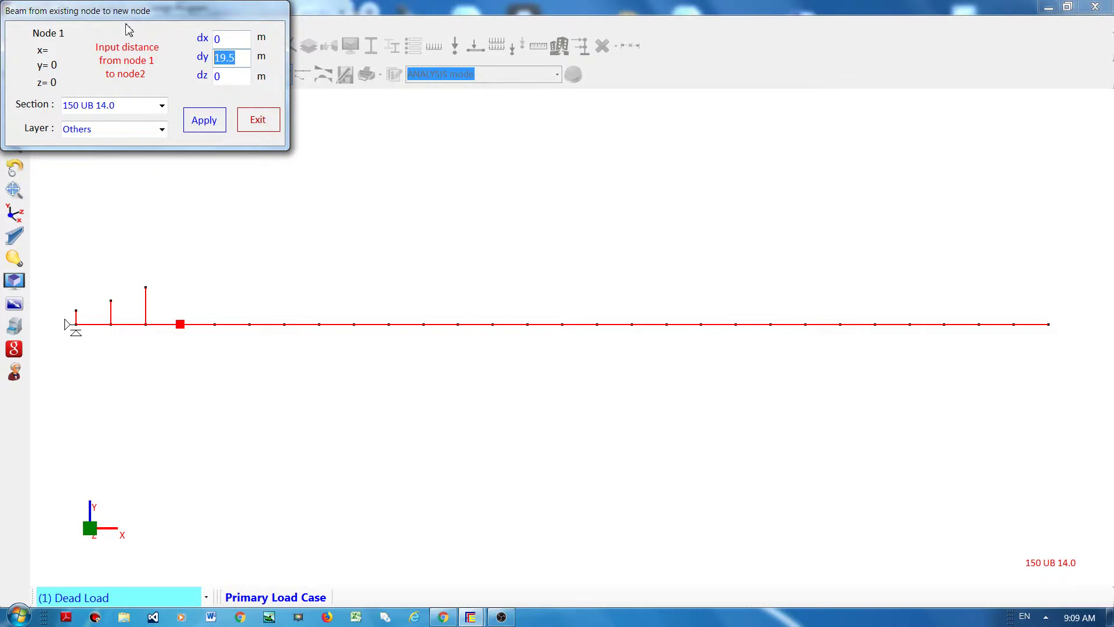
{"action": "type", "text": "28.6"}
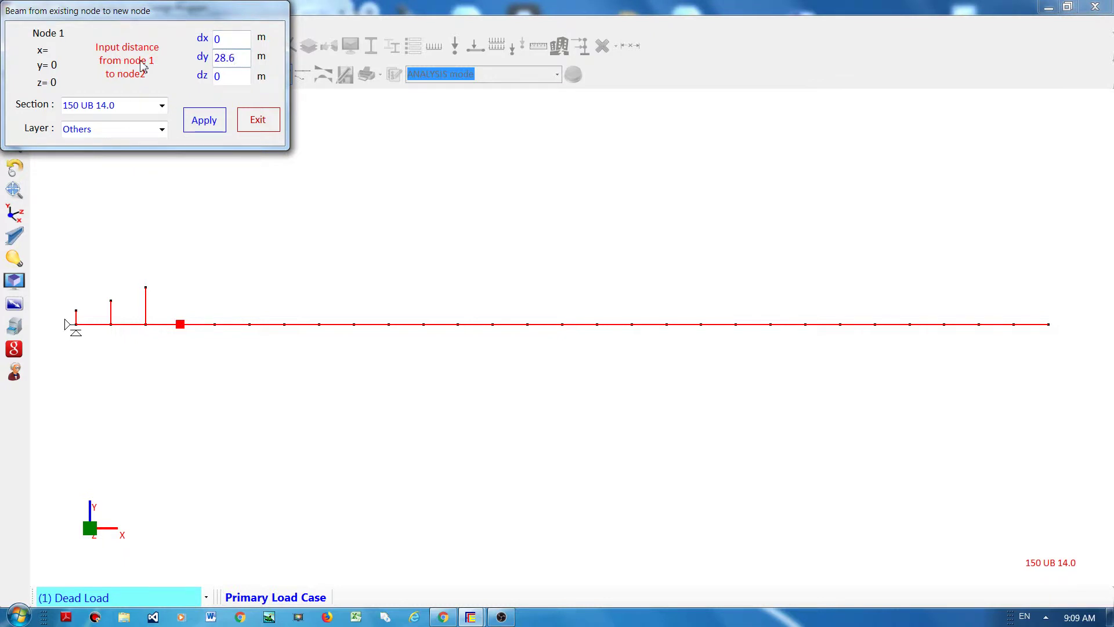
{"action": "left_click", "coordinate": [218, 119]}
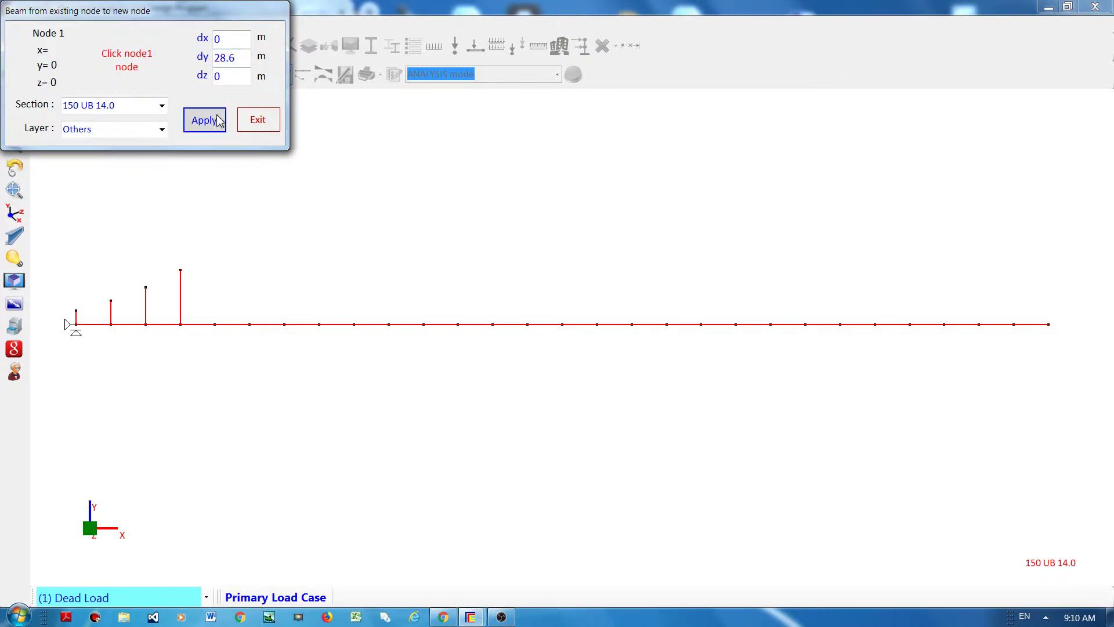
Add vertical 150 UB 14.0 members at the fifth and sixth nodes from the supported end, with dy 36.5 m and 44 m
{"action": "left_click", "coordinate": [215, 324]}
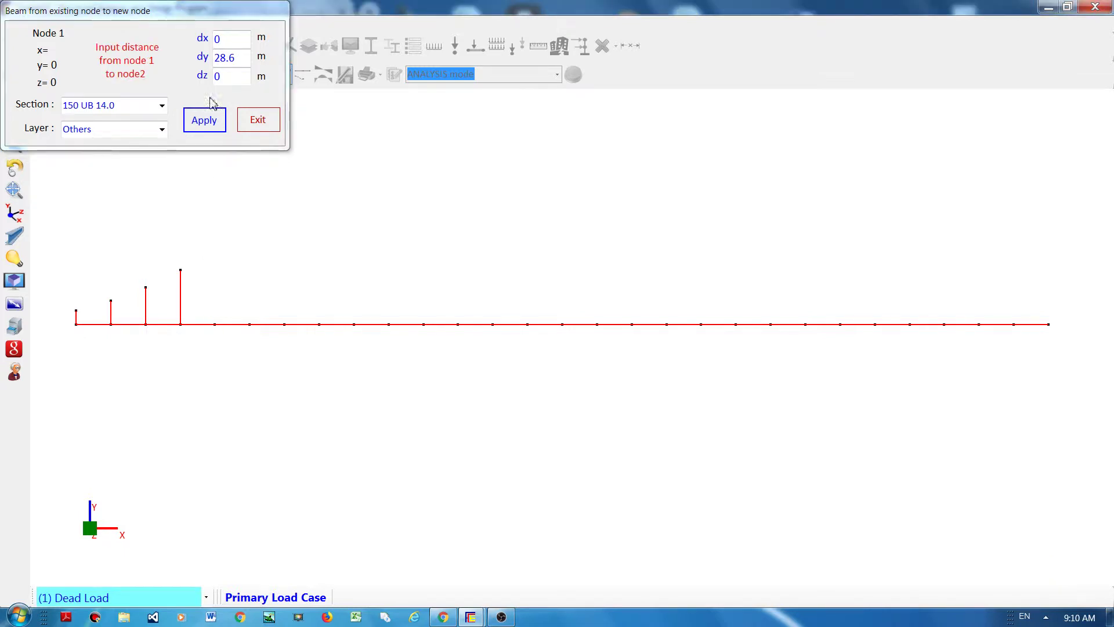
{"action": "type", "text": "36.5"}
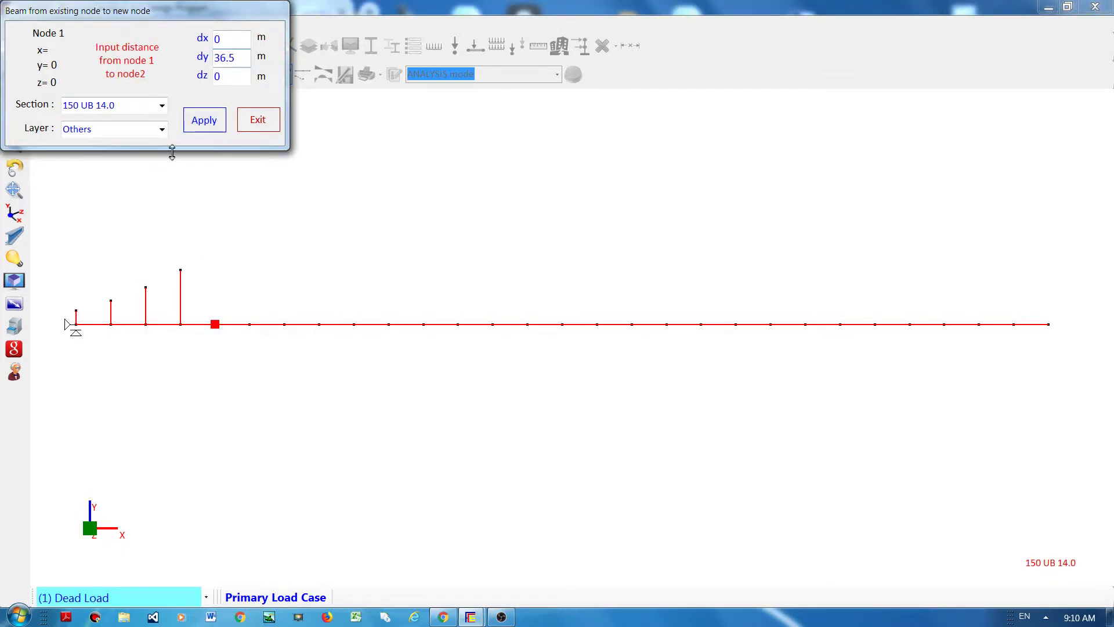
{"action": "left_click", "coordinate": [216, 125]}
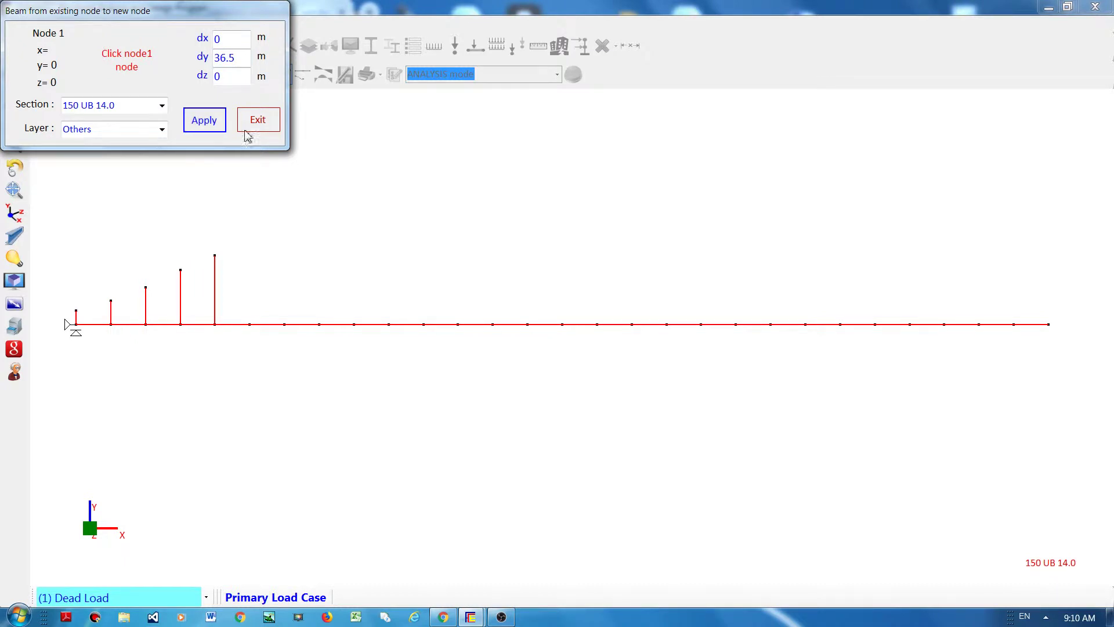
{"action": "double_click", "coordinate": [241, 57]}
{"action": "left_click", "coordinate": [250, 324]}
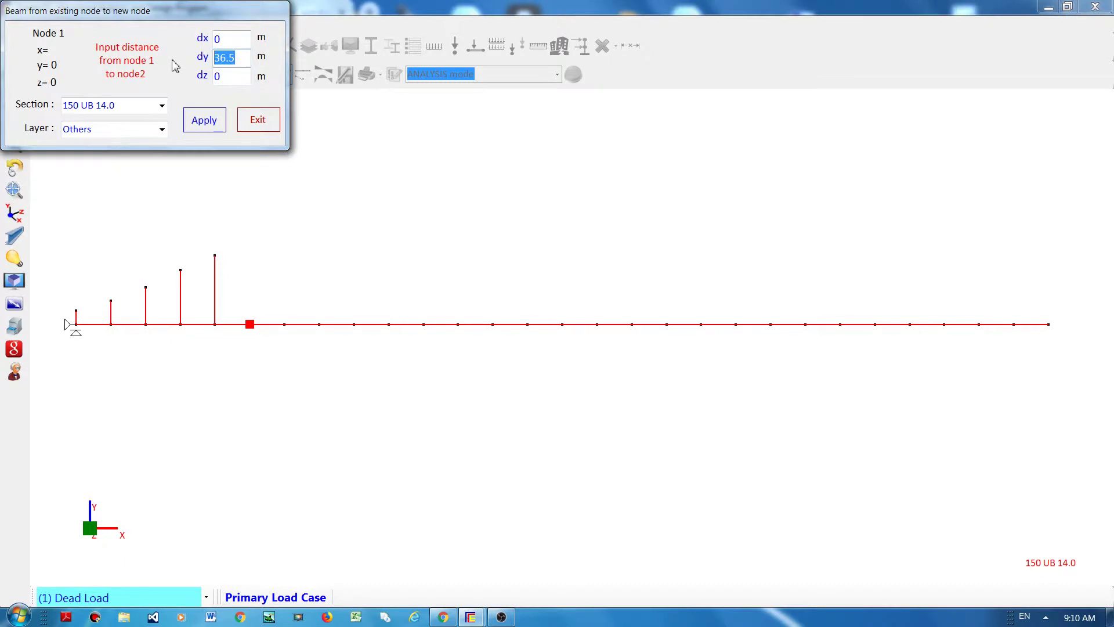
{"action": "type", "text": "44"}
{"action": "left_click", "coordinate": [215, 120]}
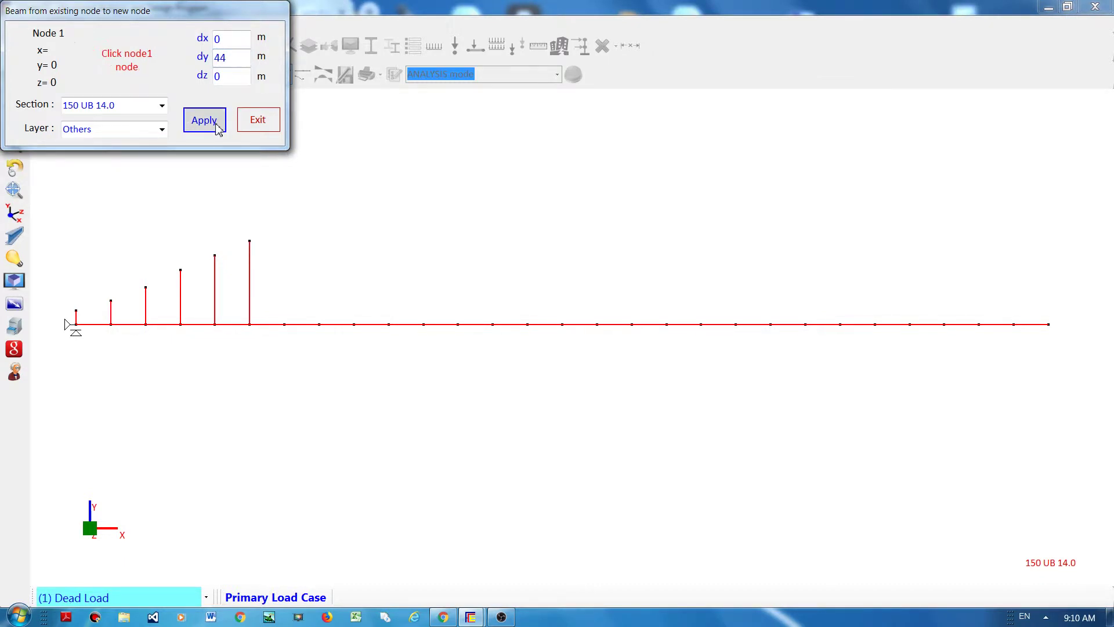
Add vertical 150 UB 14.0 members at the seventh and eighth nodes from the supported end, with dy 50.9 m and 56 m
{"action": "left_click", "coordinate": [285, 325]}
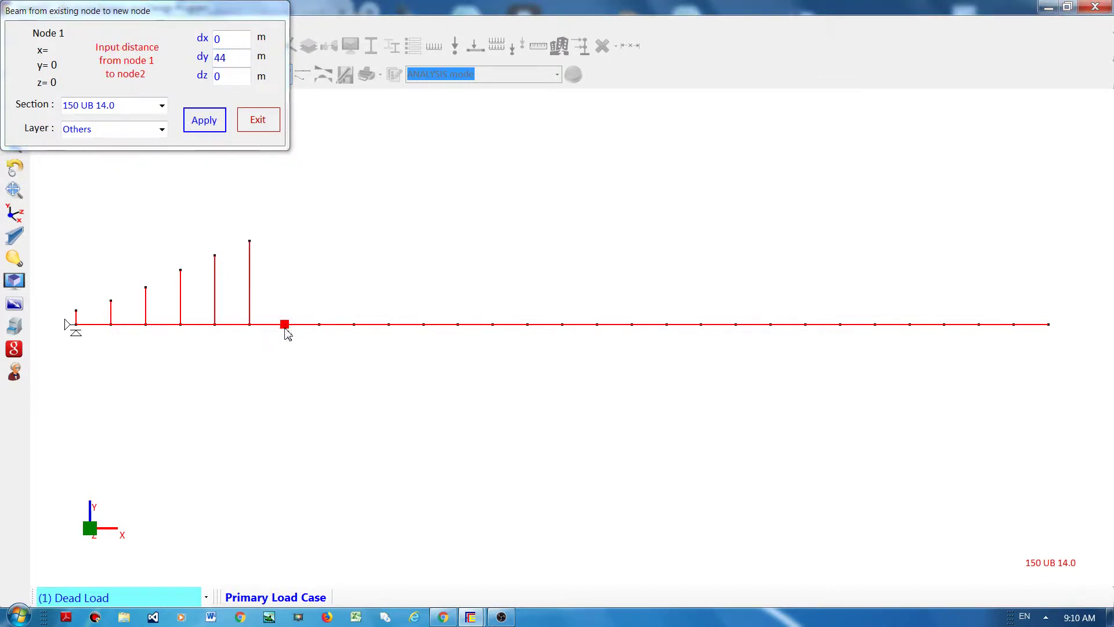
{"action": "double_click", "coordinate": [231, 64]}
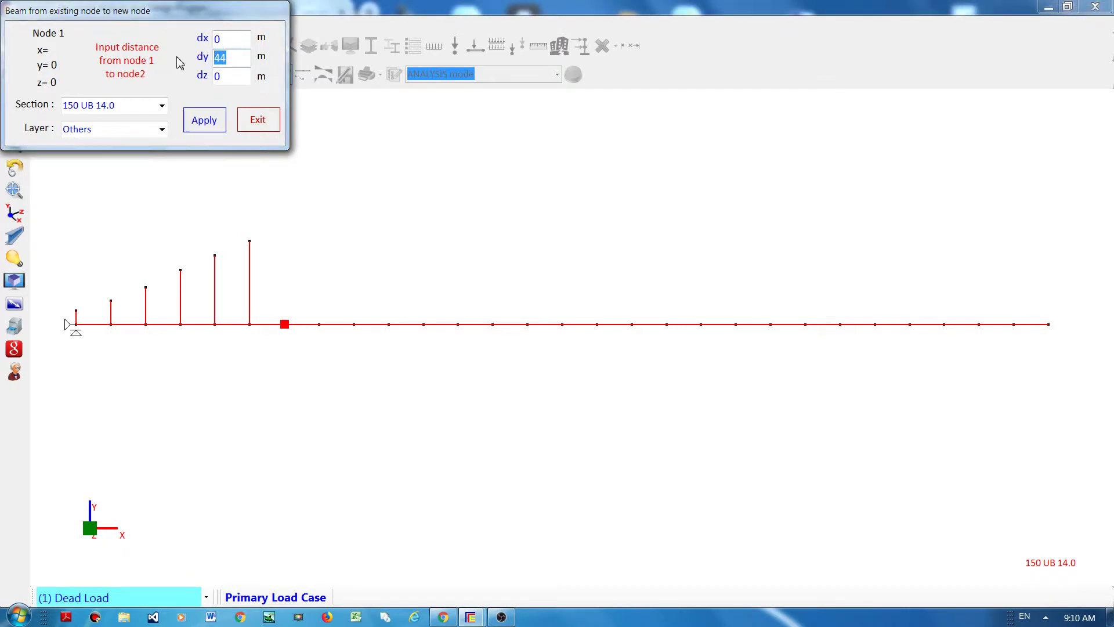
{"action": "type", "text": "50.9"}
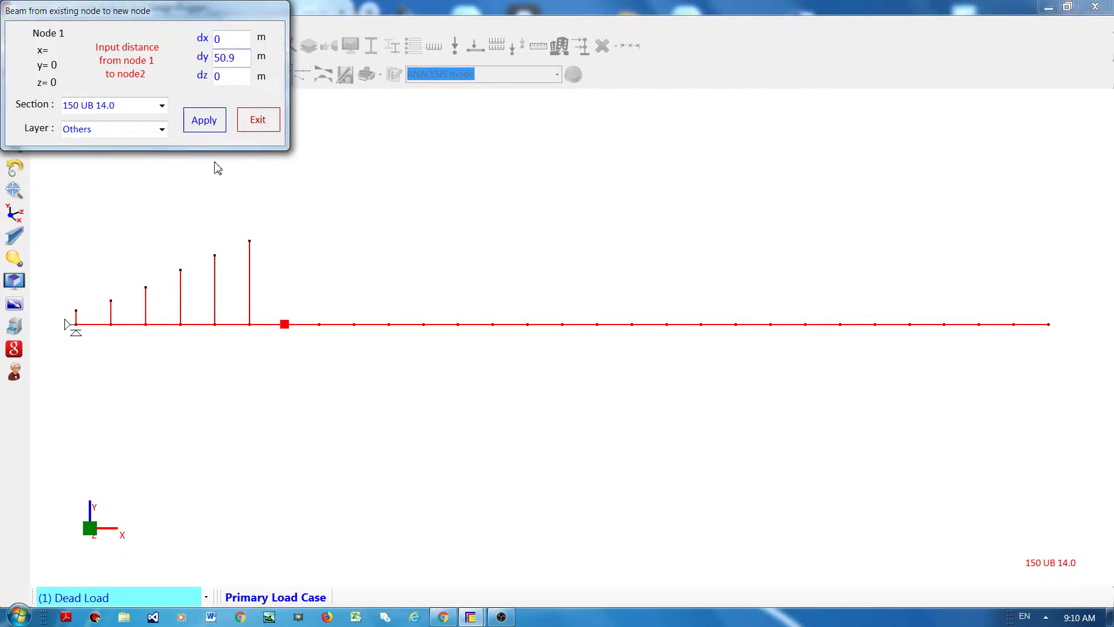
{"action": "left_click", "coordinate": [204, 120]}
{"action": "left_click", "coordinate": [319, 325]}
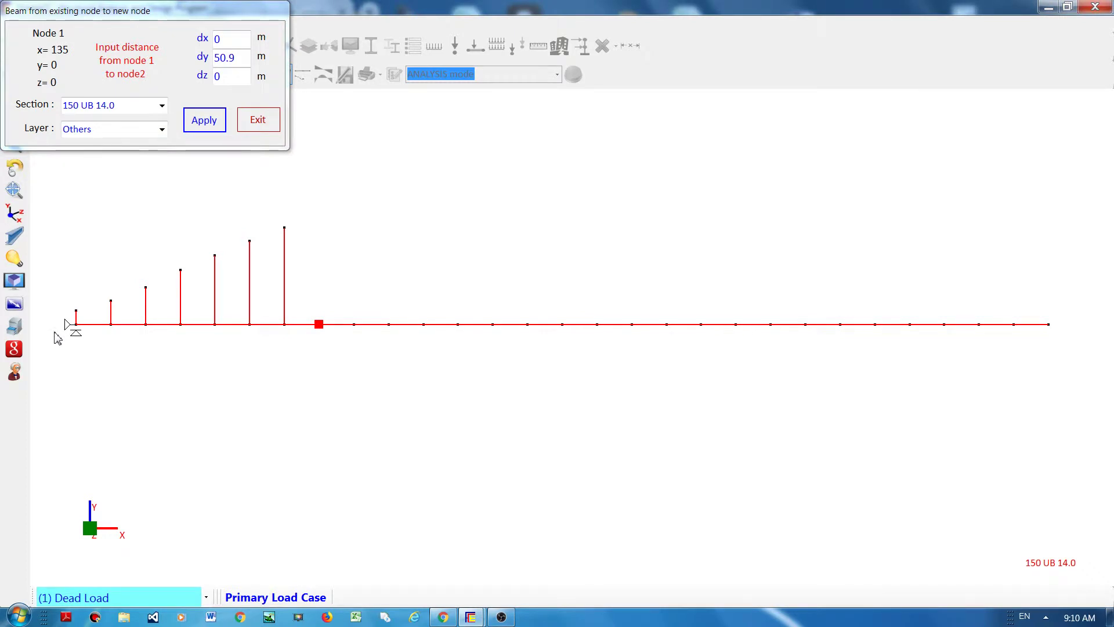
{"action": "double_click", "coordinate": [230, 58]}
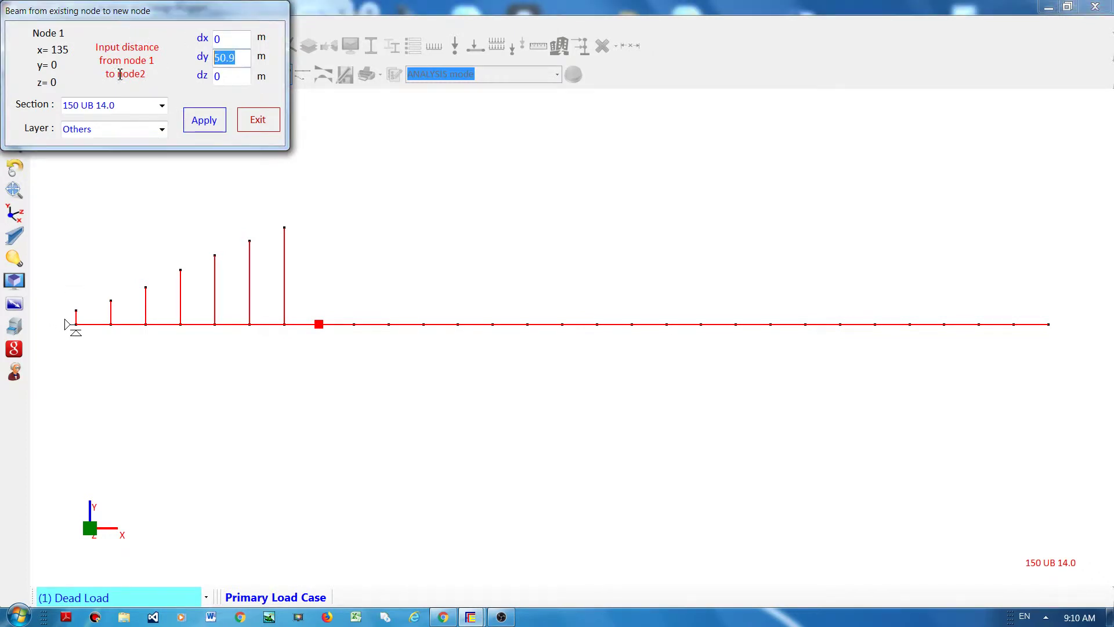
{"action": "type", "text": "56"}
{"action": "left_click", "coordinate": [205, 120]}
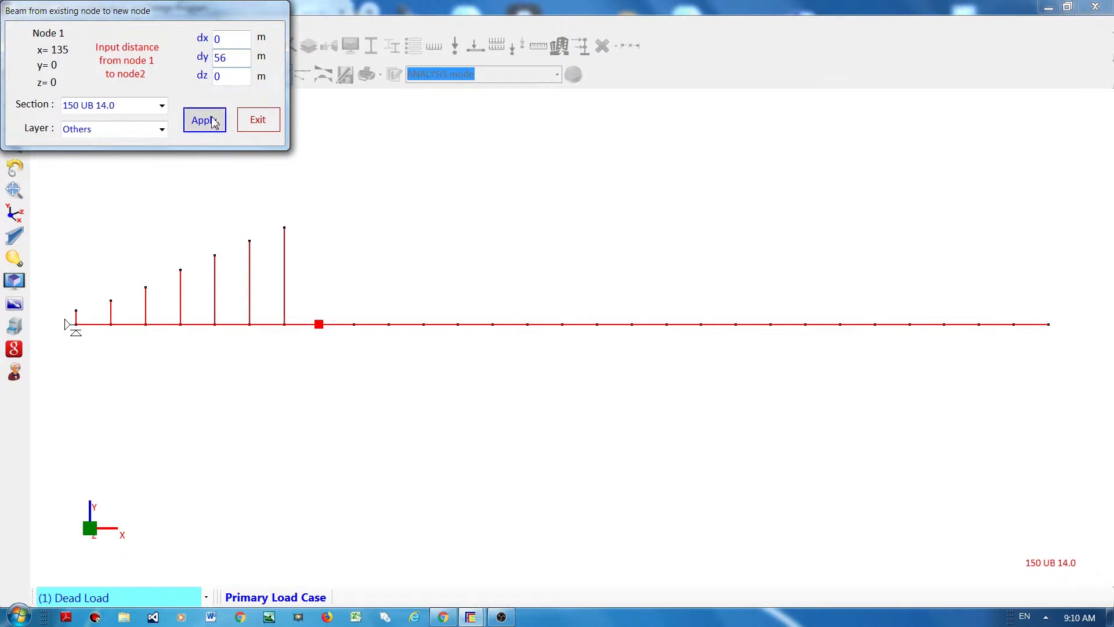
Add vertical 150 UB 14.0 members at the ninth and tenth nodes from the supported end, with dy 60.5 m and 64.3 m
{"action": "left_click", "coordinate": [354, 325]}
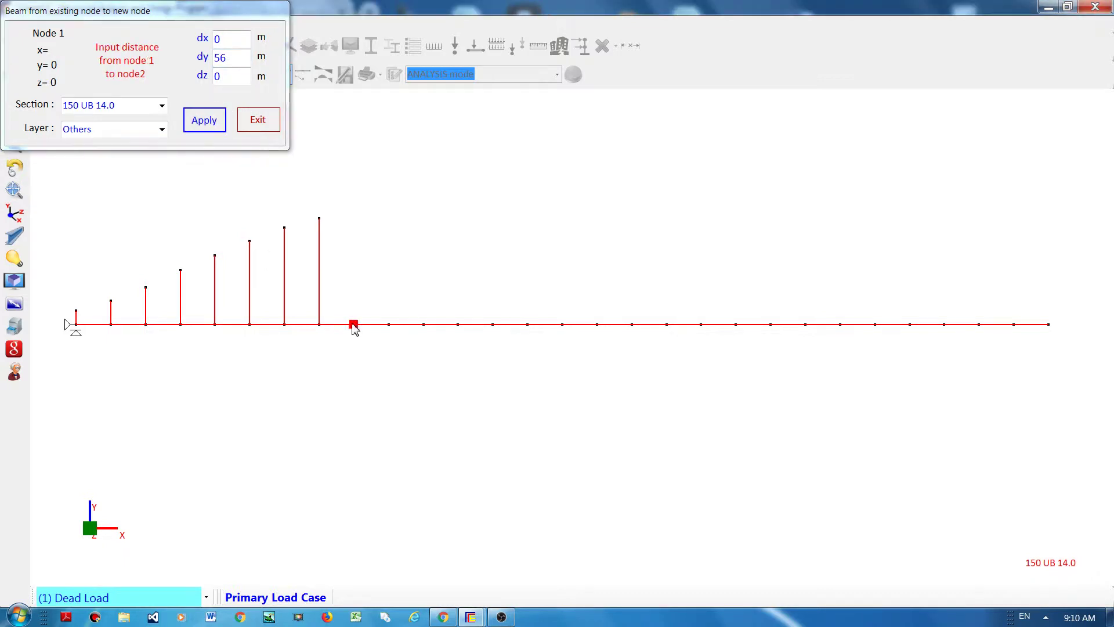
{"action": "left_click", "coordinate": [243, 62]}
{"action": "double_click", "coordinate": [243, 62]}
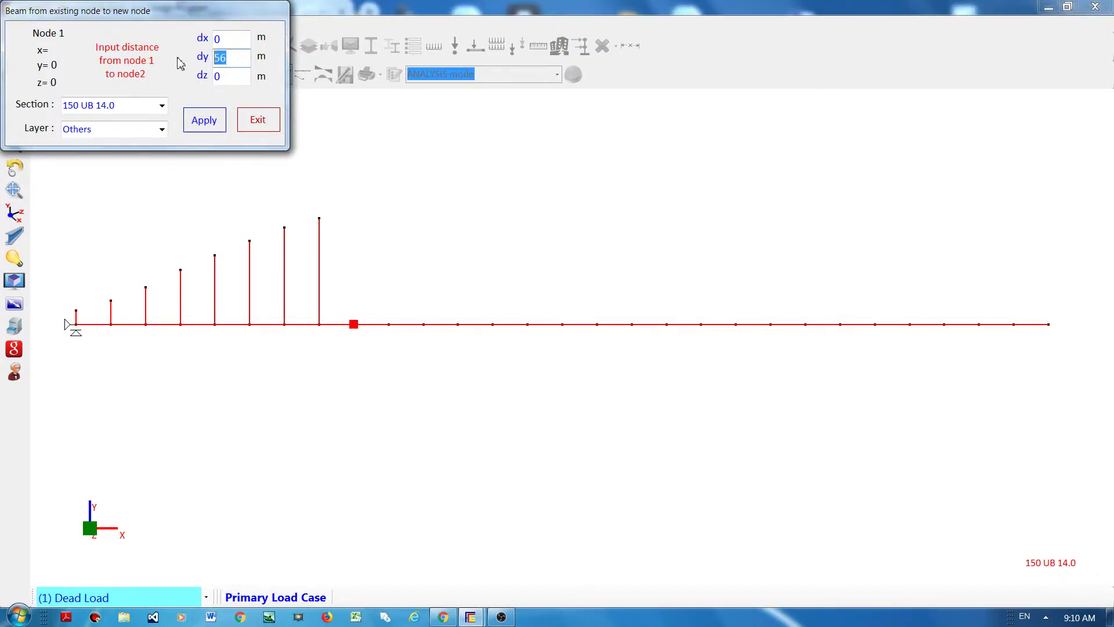
{"action": "type", "text": "60."}
{"action": "left_click", "coordinate": [209, 125]}
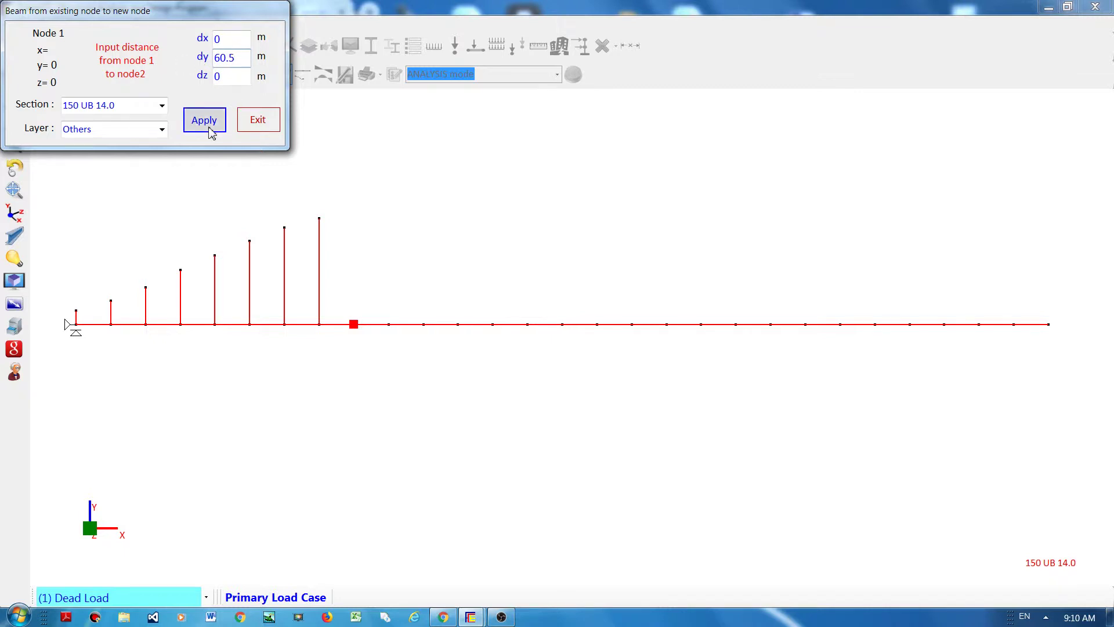
{"action": "left_click", "coordinate": [389, 325]}
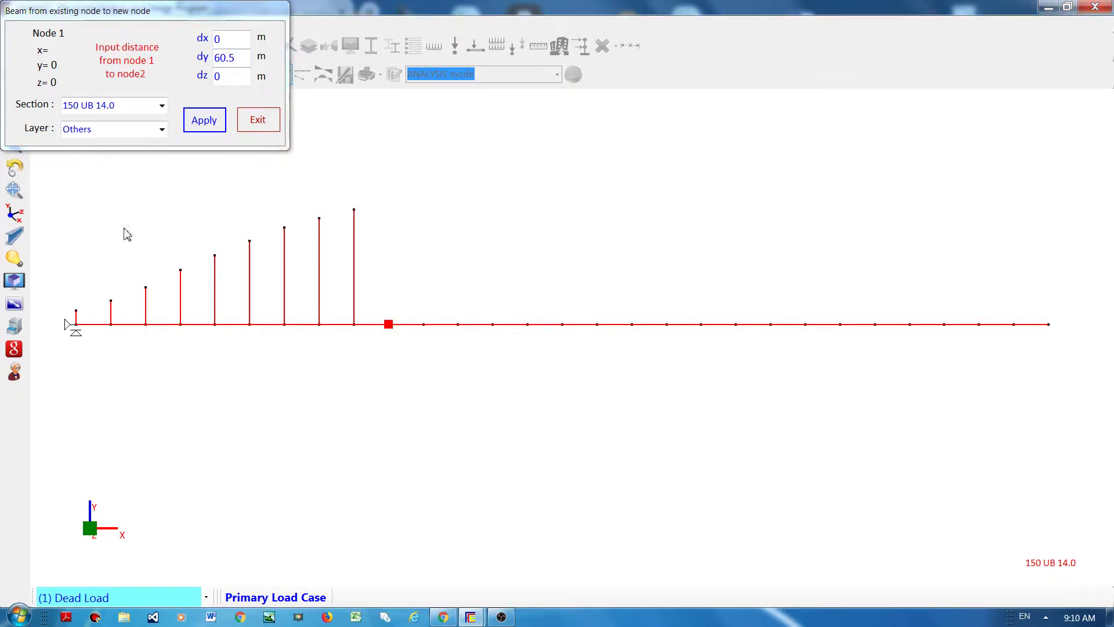
{"action": "double_click", "coordinate": [242, 57]}
{"action": "type", "text": "64"}
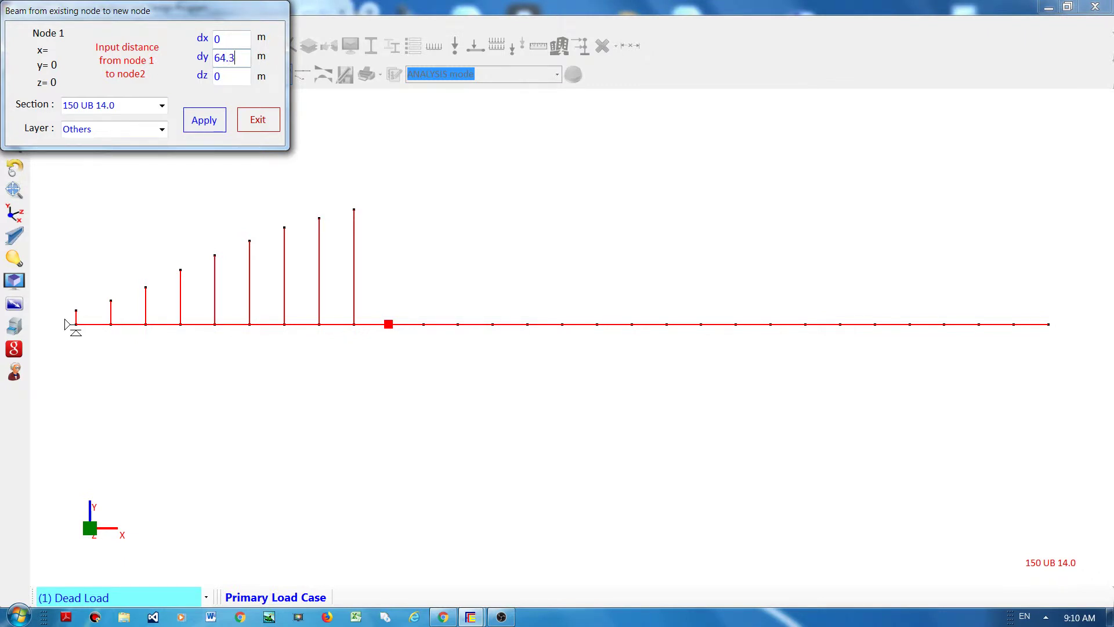
{"action": "type", "text": ".3"}
{"action": "left_click", "coordinate": [207, 124]}
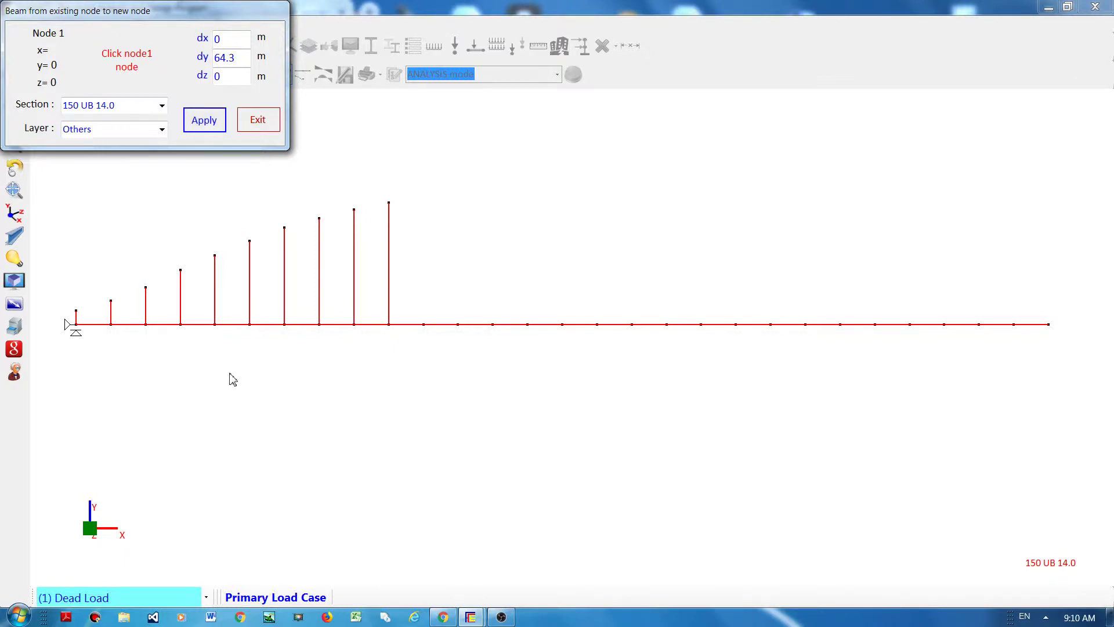
Add vertical 150 UB 14.0 members at the 11th and 12th nodes from the supported end, with dy 67.5 m and 69.9 m
{"action": "left_click", "coordinate": [423, 324]}
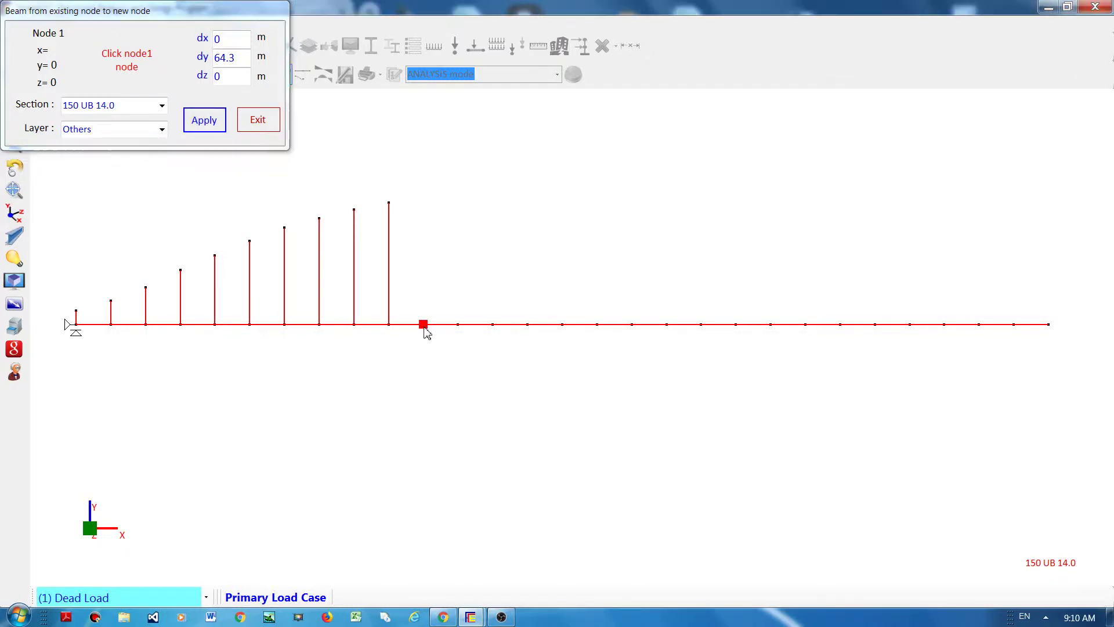
{"action": "double_click", "coordinate": [247, 64]}
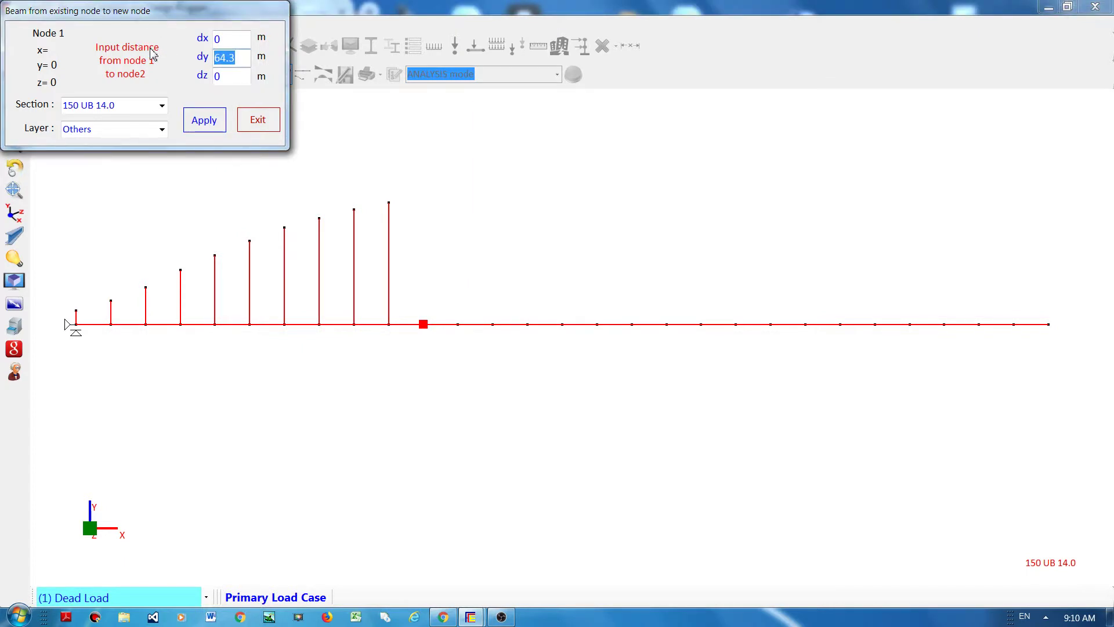
{"action": "type", "text": "6"}
{"action": "left_click", "coordinate": [205, 123]}
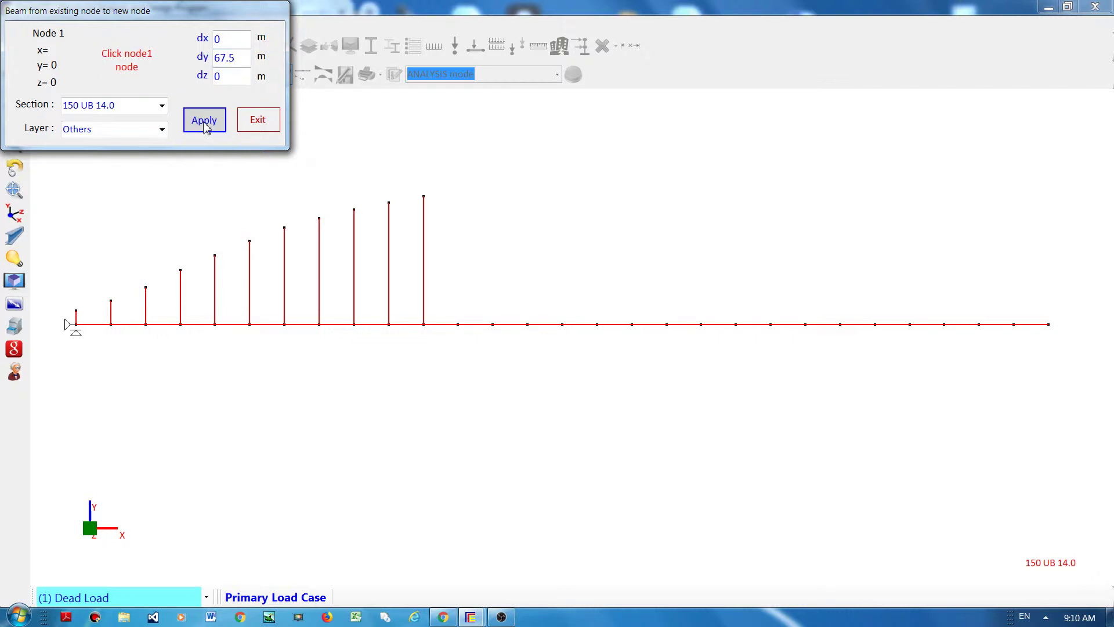
{"action": "left_click", "coordinate": [458, 325]}
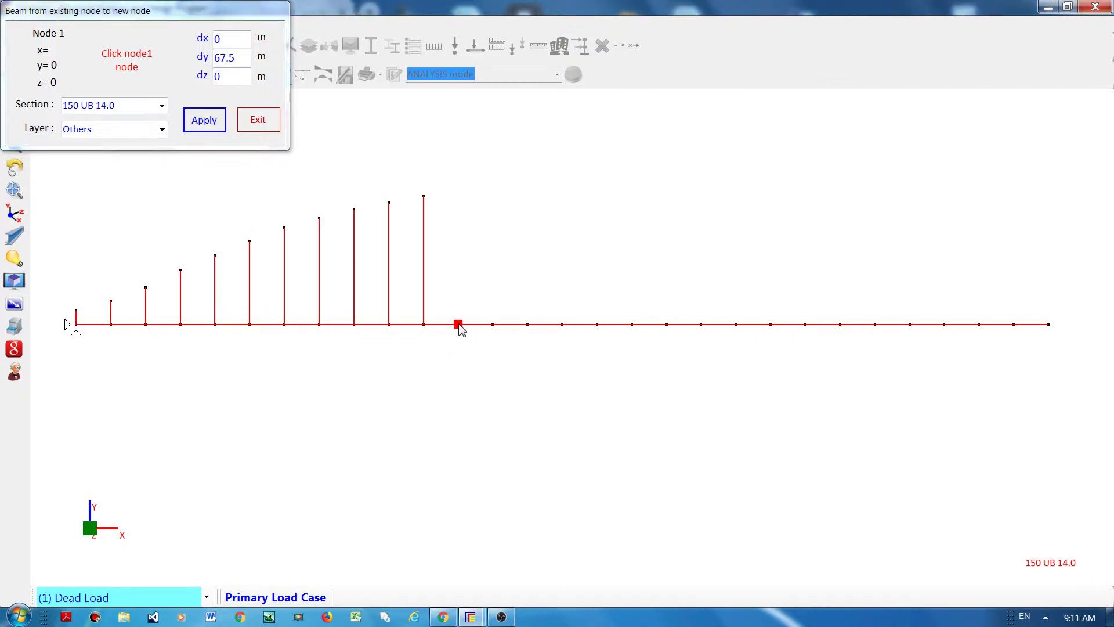
{"action": "double_click", "coordinate": [246, 58]}
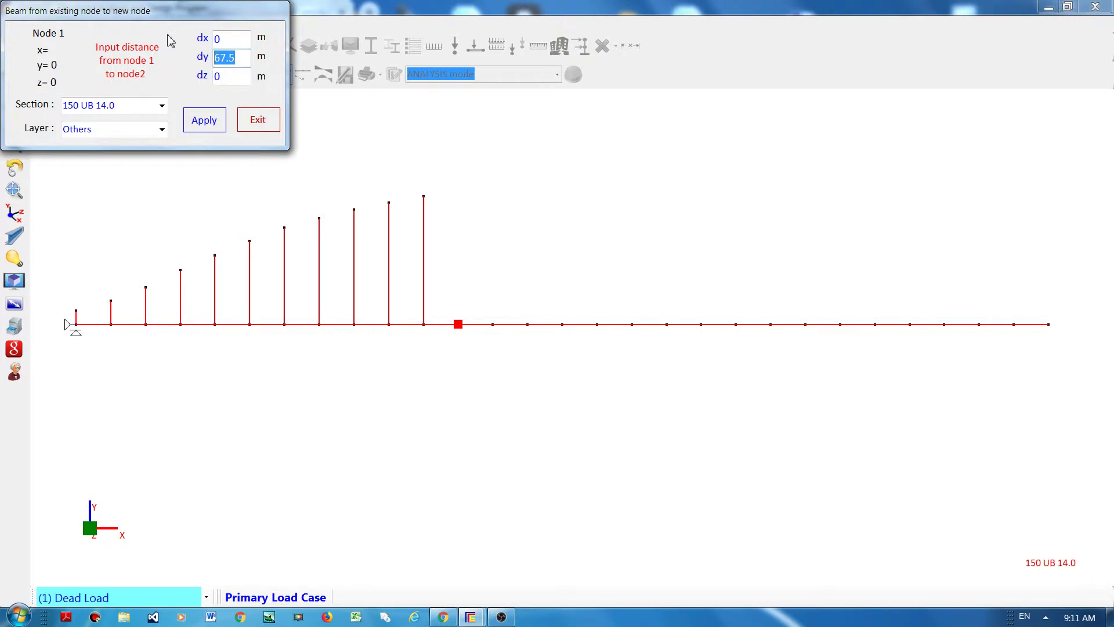
{"action": "type", "text": "69.9"}
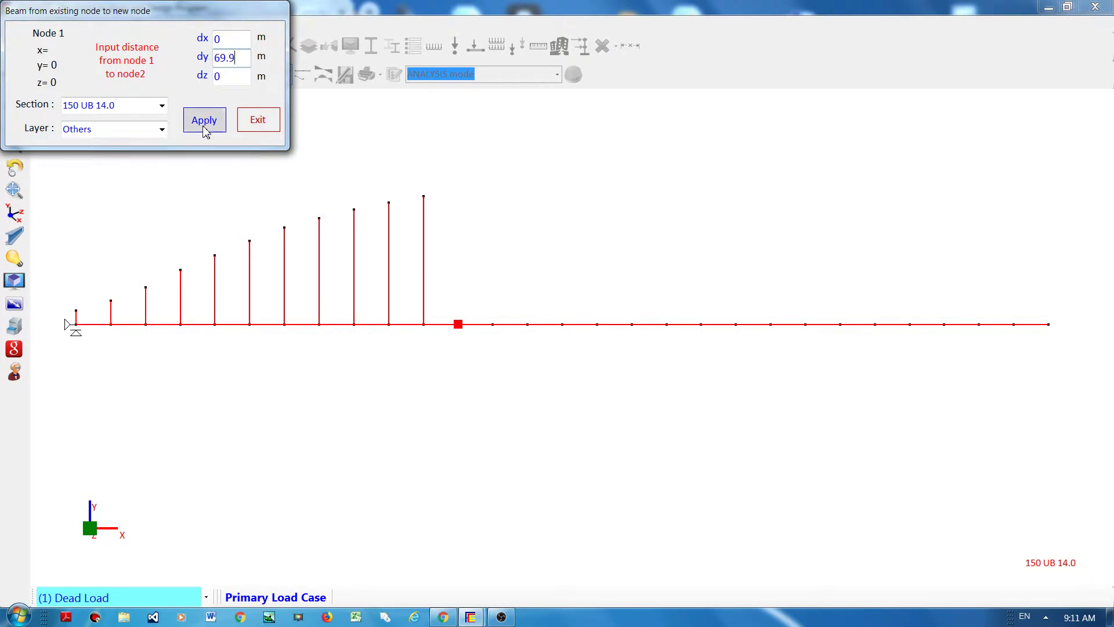
{"action": "left_click", "coordinate": [204, 126]}
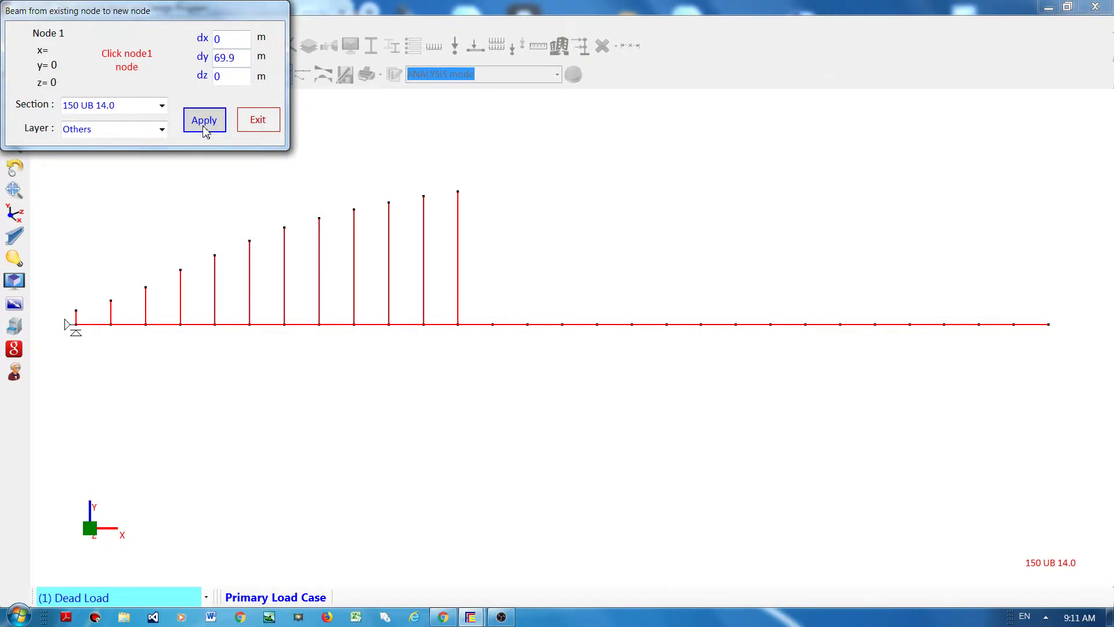
Add a vertical 150 UB 14.0 member with dy 71.6 m at the 13th node from the supported end
{"action": "left_click", "coordinate": [493, 324]}
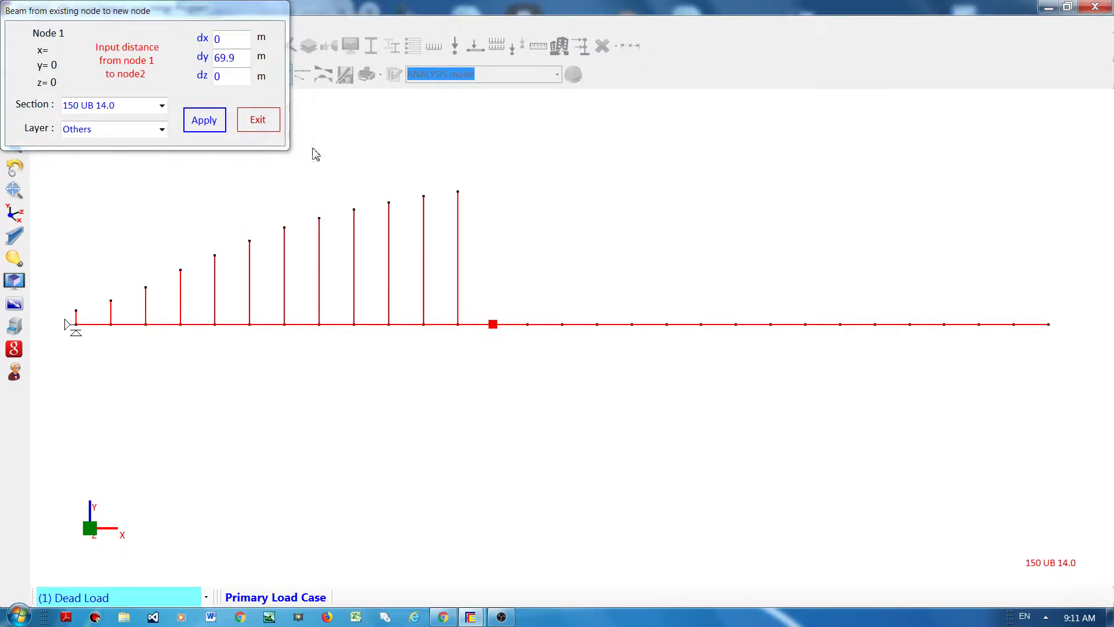
{"action": "double_click", "coordinate": [230, 58]}
{"action": "type", "text": "71."}
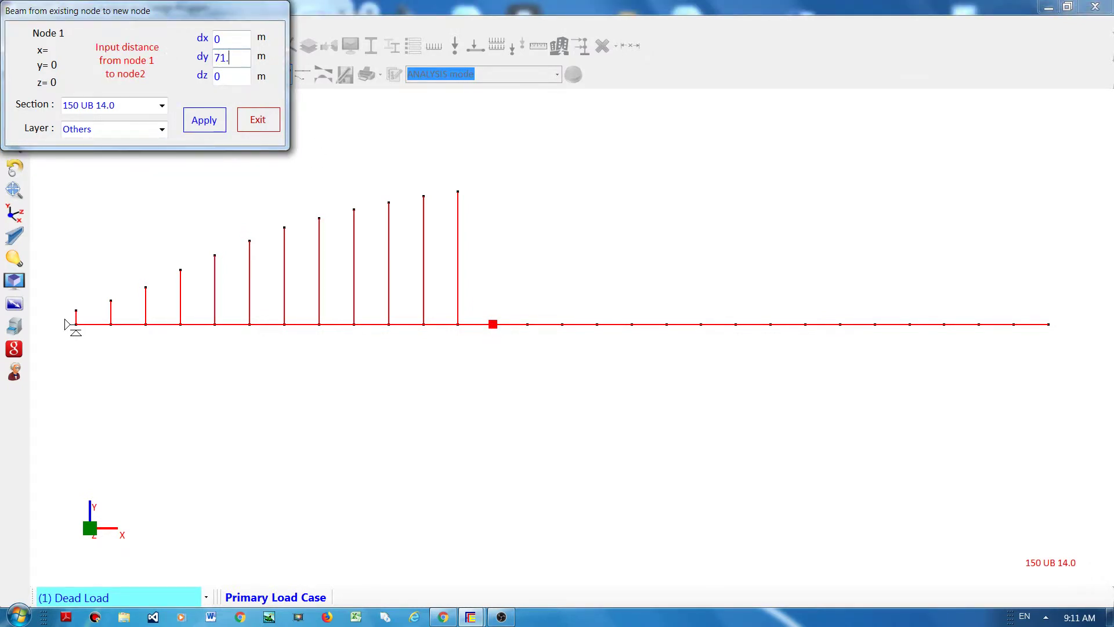
{"action": "type", "text": "6"}
{"action": "left_click", "coordinate": [204, 121]}
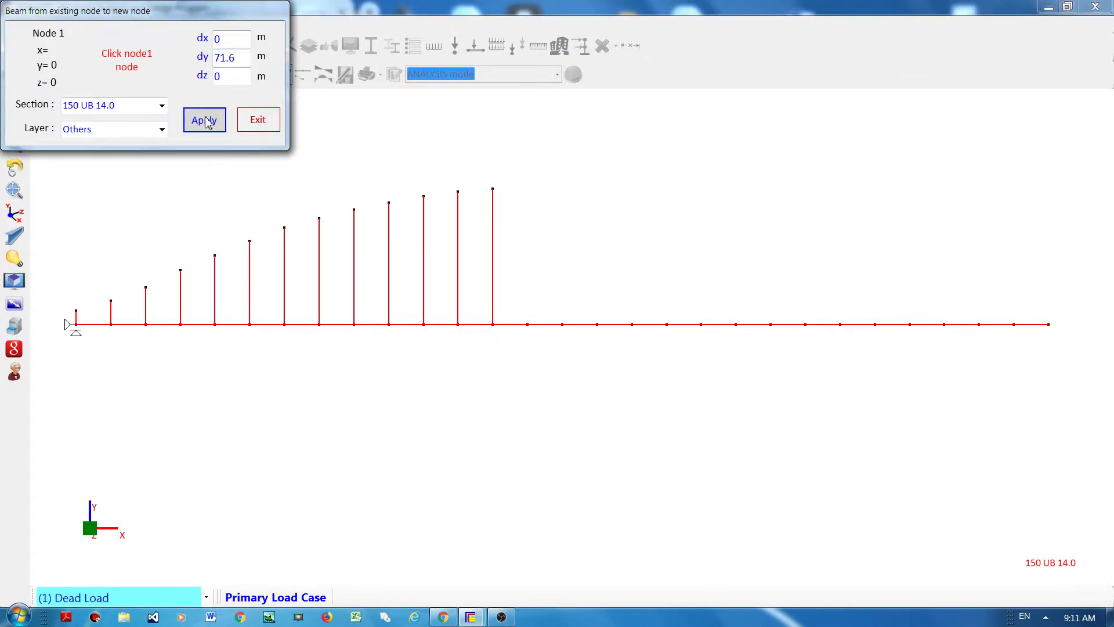
Add vertical 150 UB 14.0 members at the 14th and 15th nodes from the supported end, with dy 73.1 m and 73.8 m
{"action": "left_click", "coordinate": [528, 326]}
{"action": "double_click", "coordinate": [229, 58]}
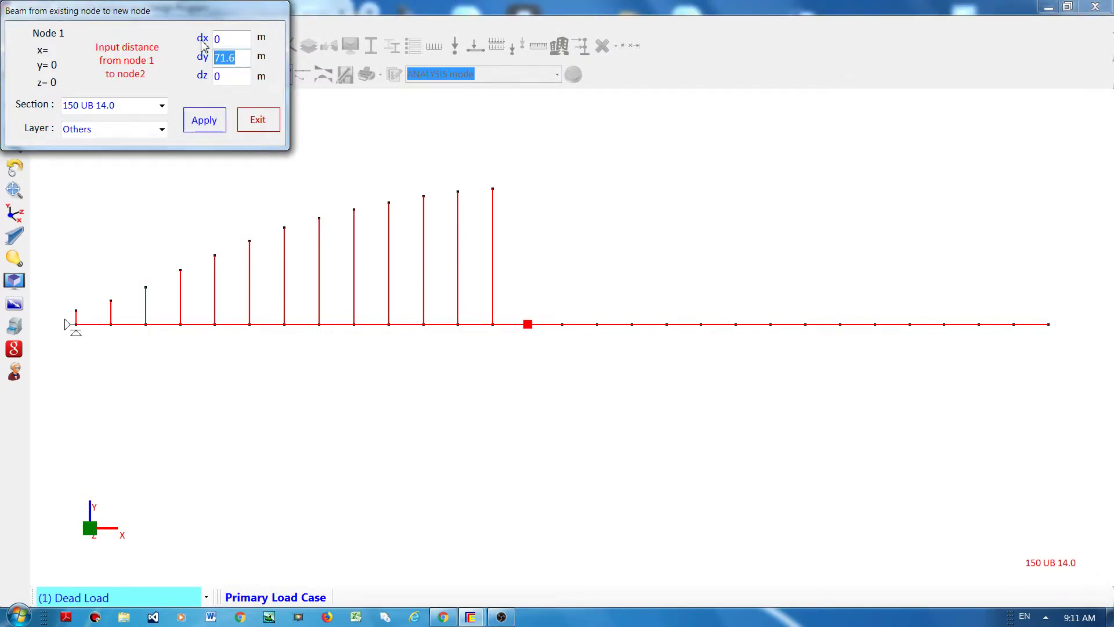
{"action": "type", "text": "73.1"}
{"action": "left_click", "coordinate": [204, 120]}
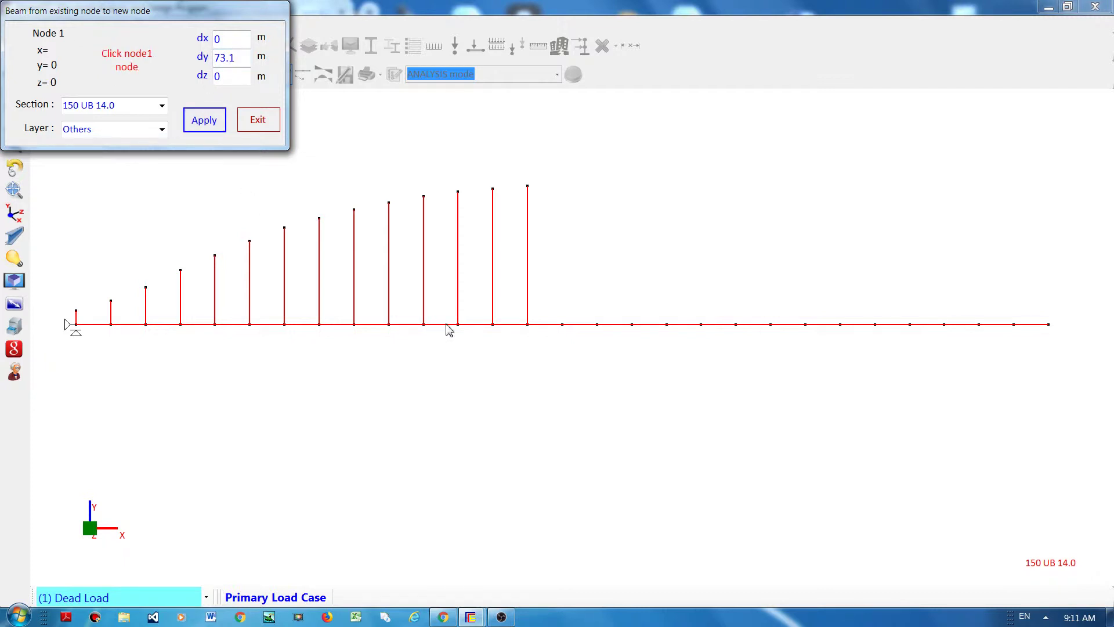
{"action": "left_click", "coordinate": [563, 324]}
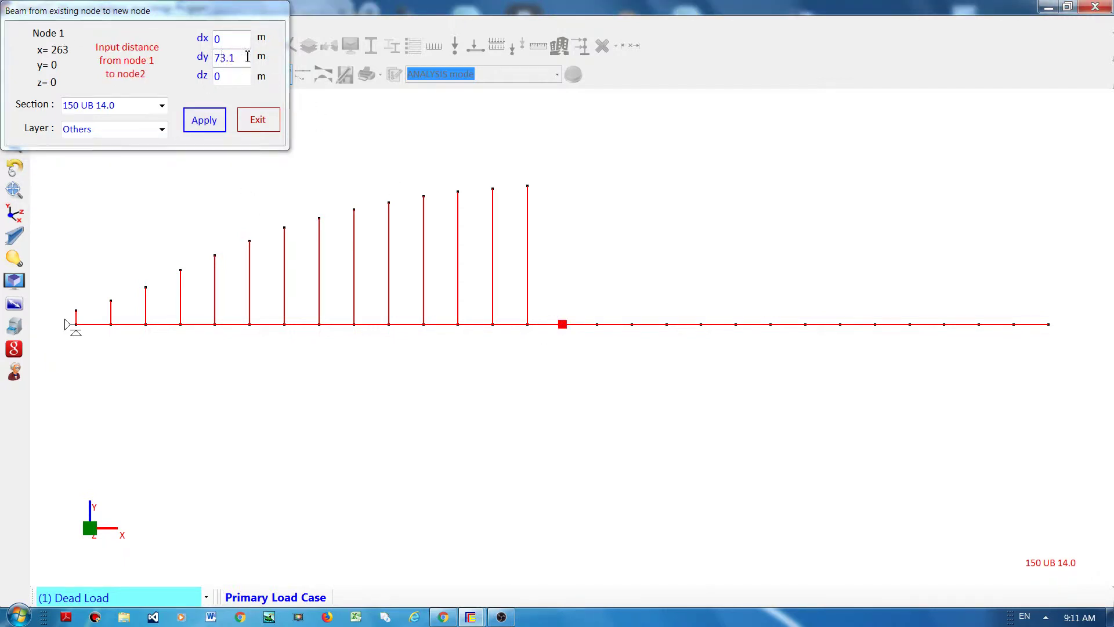
{"action": "mouse_move", "coordinate": [219, 58]}
{"action": "left_mouse_down"}
{"action": "mouse_move", "coordinate": [237, 58]}
{"action": "mouse_move", "coordinate": [199, 64]}
{"action": "left_mouse_up"}
{"action": "type", "text": "7"}
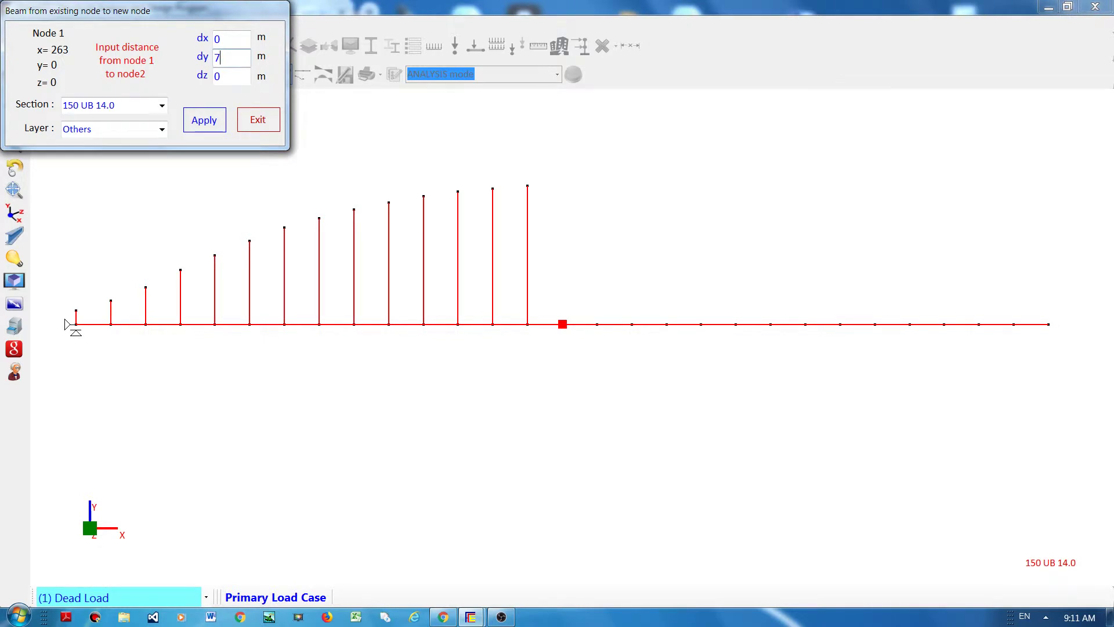
{"action": "left_click", "coordinate": [205, 120]}
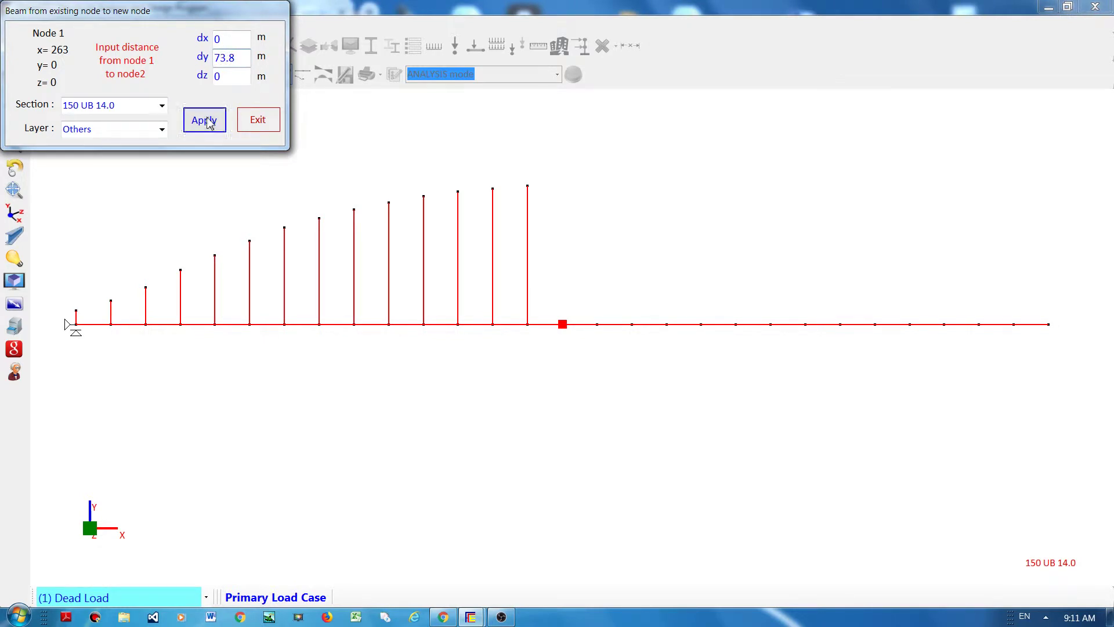
{"action": "left_click", "coordinate": [259, 119]}
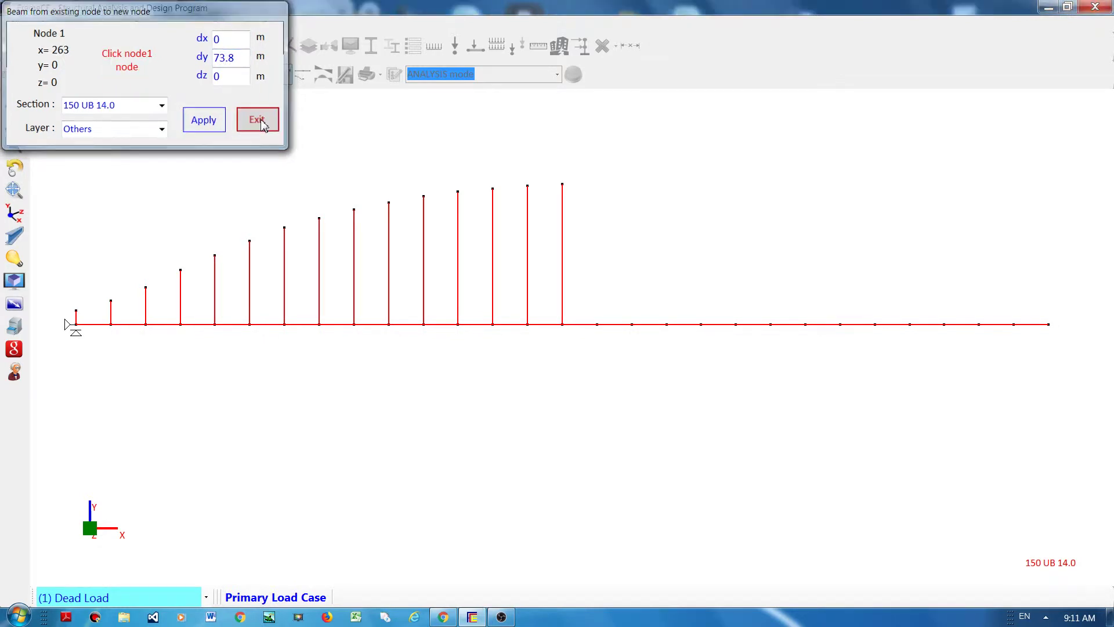
Mirror the 14 verticals between the supported end and midspan about the YZ plane through the midspan node at X 263 m
{"action": "left_click", "coordinate": [15, 168]}
{"action": "left_click_drag", "start_coordinate": [143, 179], "coordinate": [167, 189]}
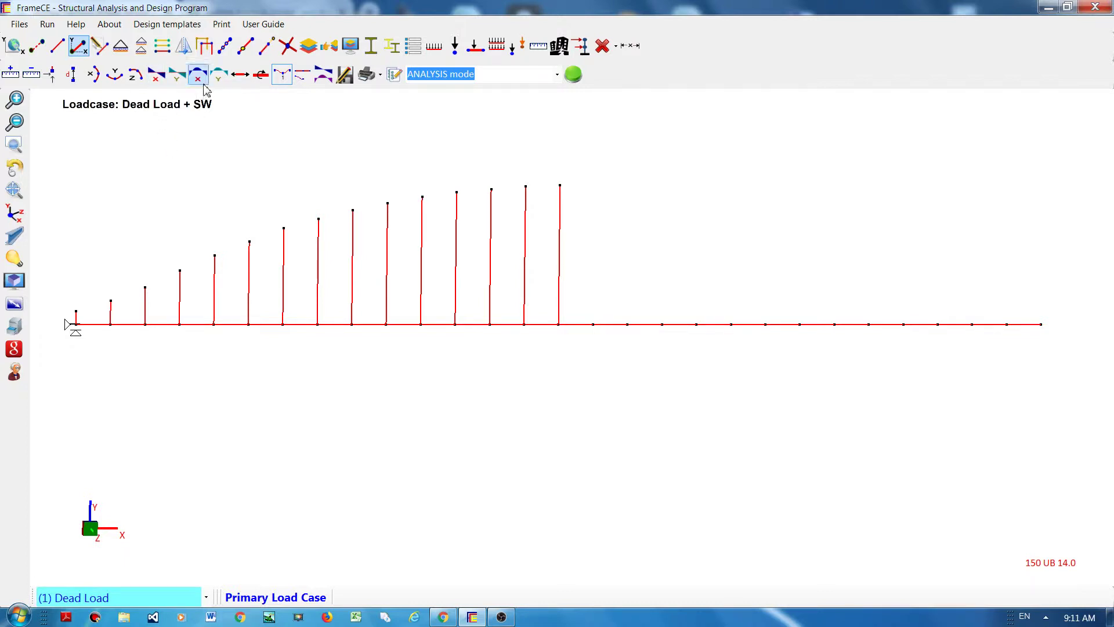
{"action": "left_click", "coordinate": [187, 48]}
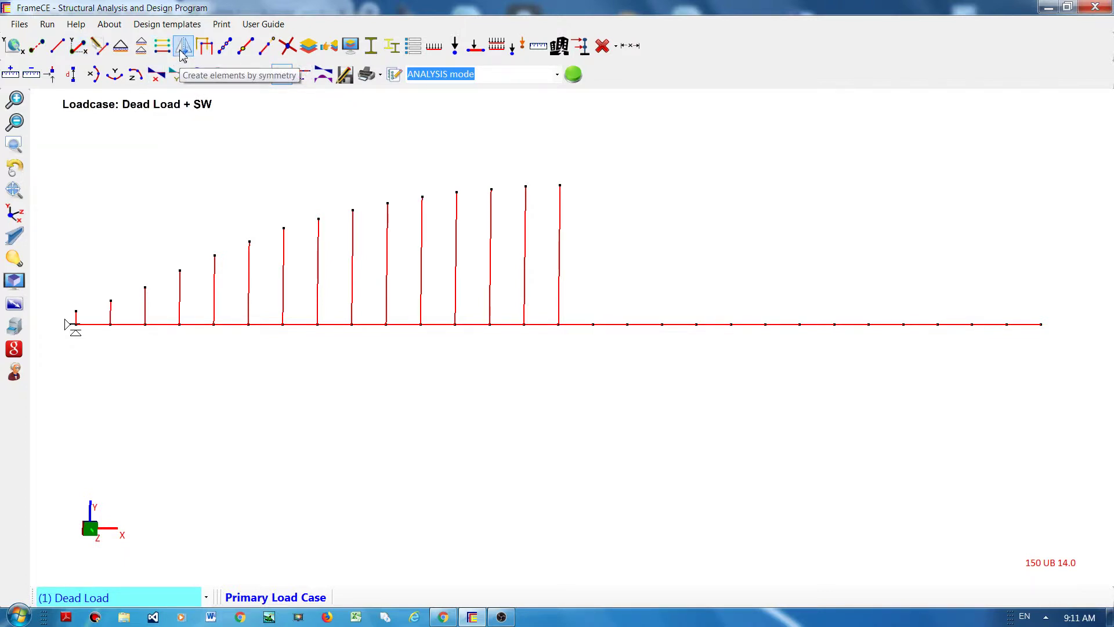
{"action": "left_click", "coordinate": [184, 53]}
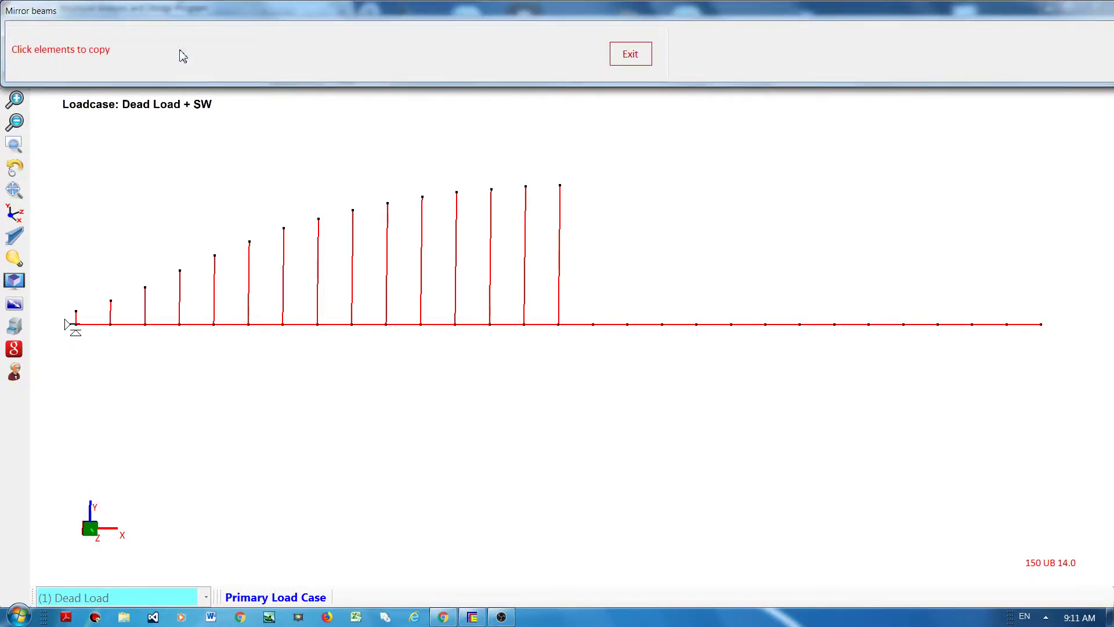
{"action": "left_click", "coordinate": [526, 238]}
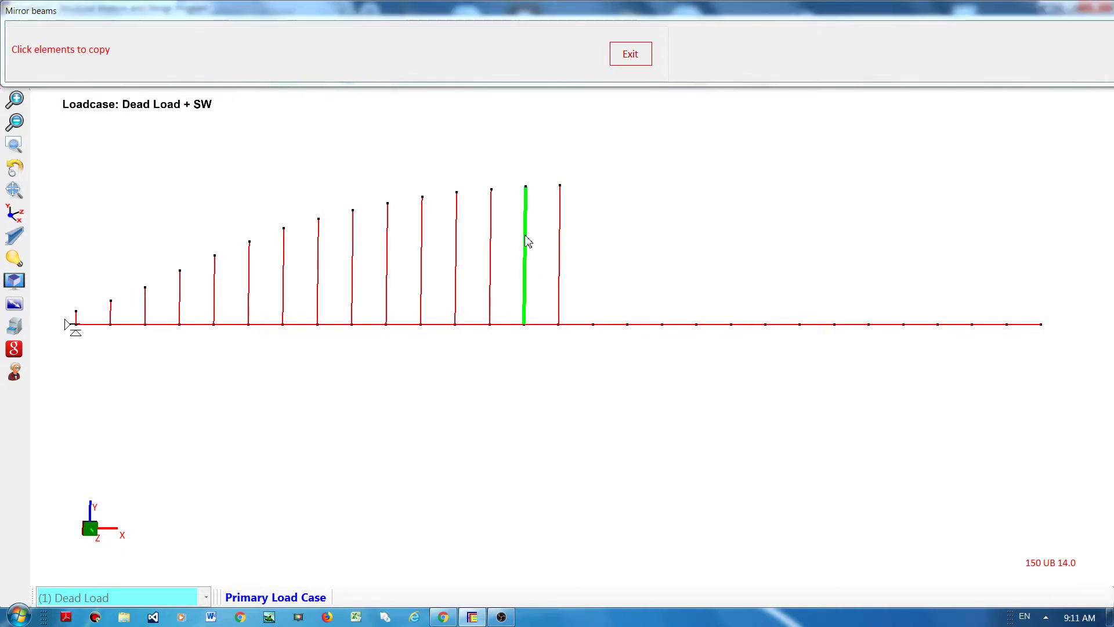
{"action": "left_click", "coordinate": [491, 245]}
{"action": "left_click", "coordinate": [458, 255]}
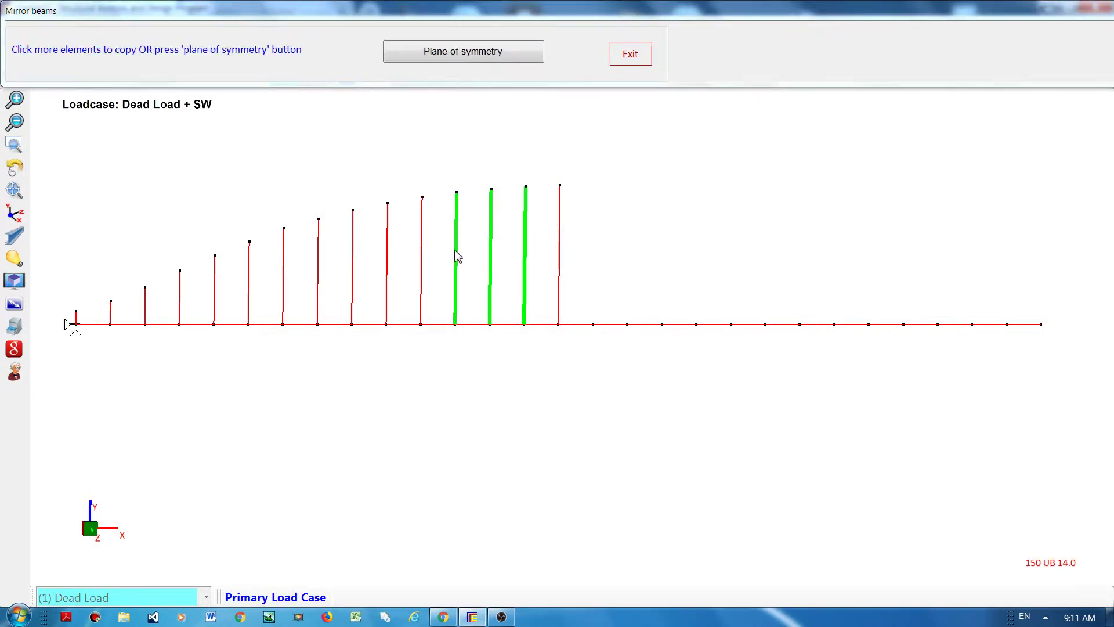
{"action": "left_click", "coordinate": [423, 261]}
{"action": "left_click", "coordinate": [387, 269]}
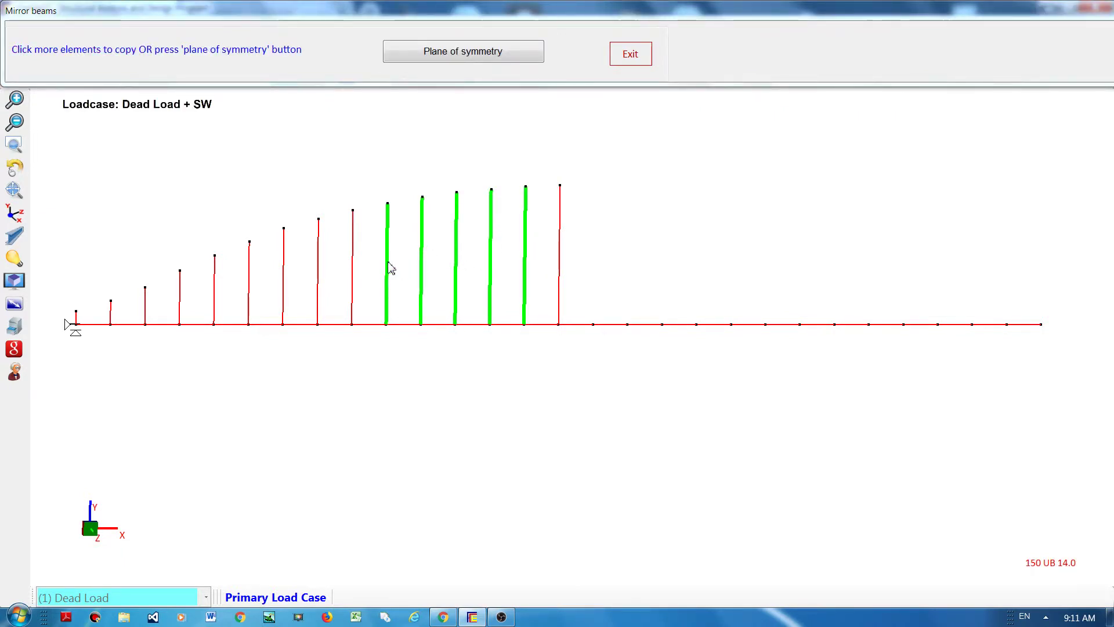
{"action": "left_click", "coordinate": [352, 276]}
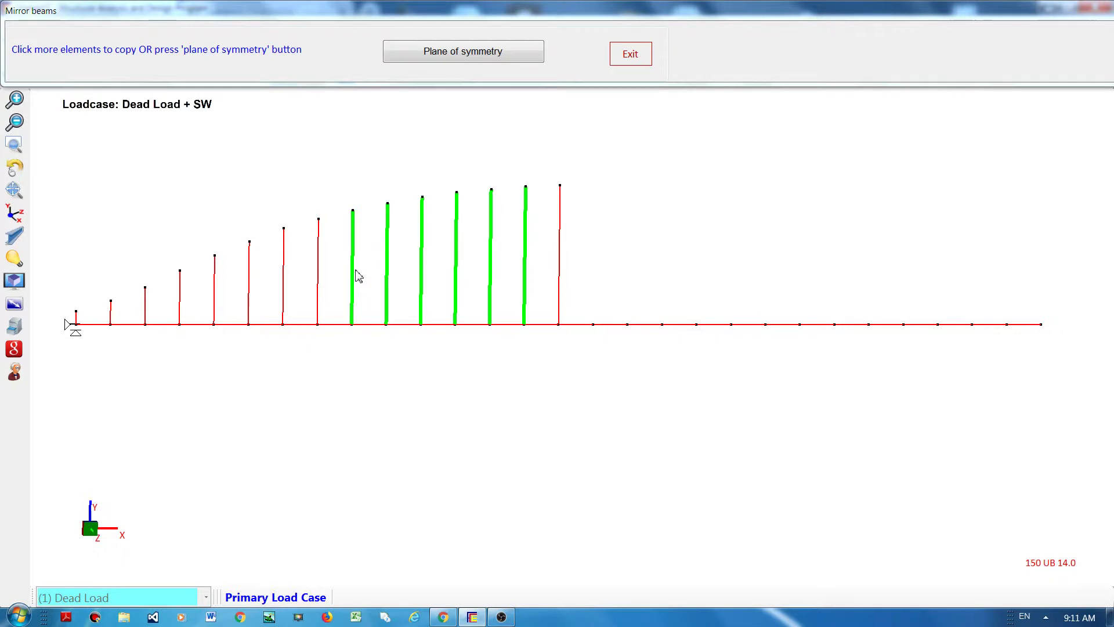
{"action": "left_click", "coordinate": [319, 281]}
{"action": "left_click", "coordinate": [285, 285]}
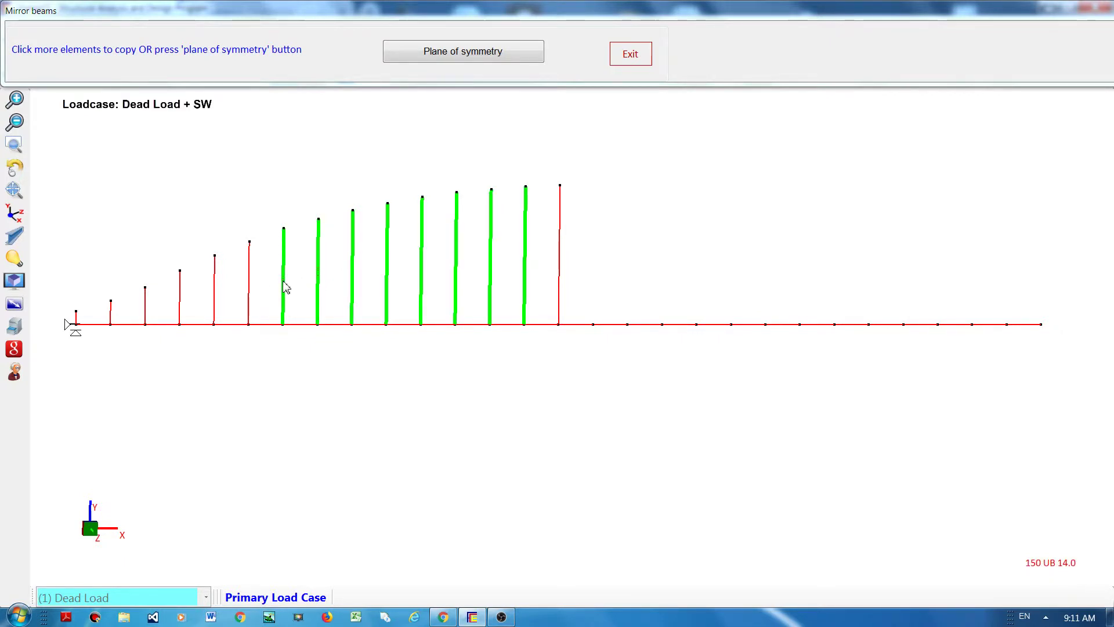
{"action": "left_click", "coordinate": [252, 296]}
{"action": "left_click", "coordinate": [216, 305]}
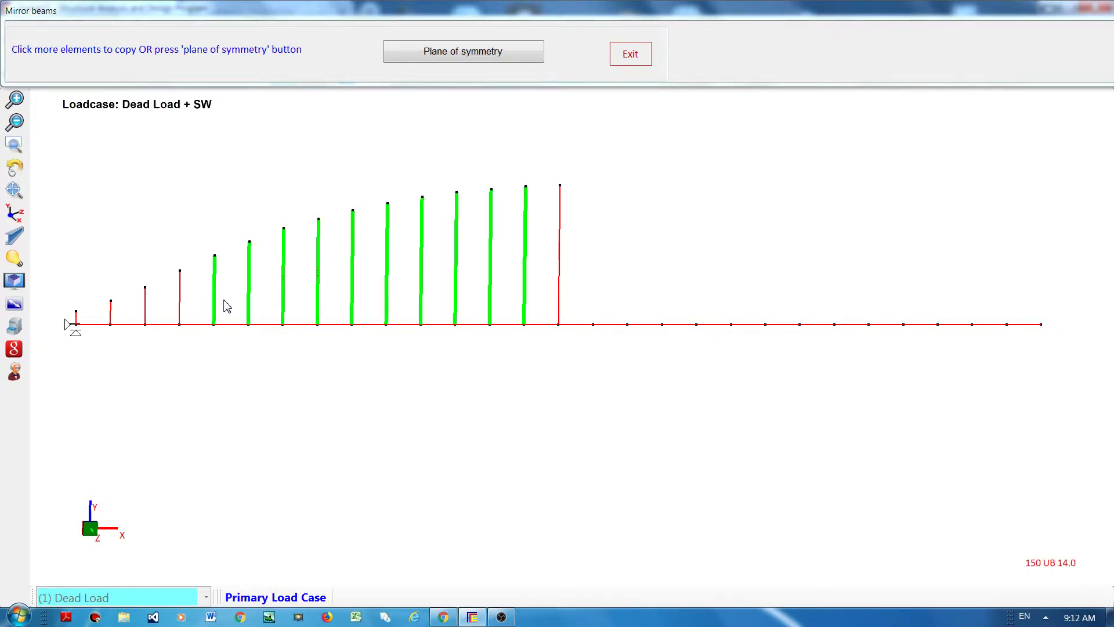
{"action": "left_click", "coordinate": [179, 310]}
{"action": "left_click", "coordinate": [146, 313]}
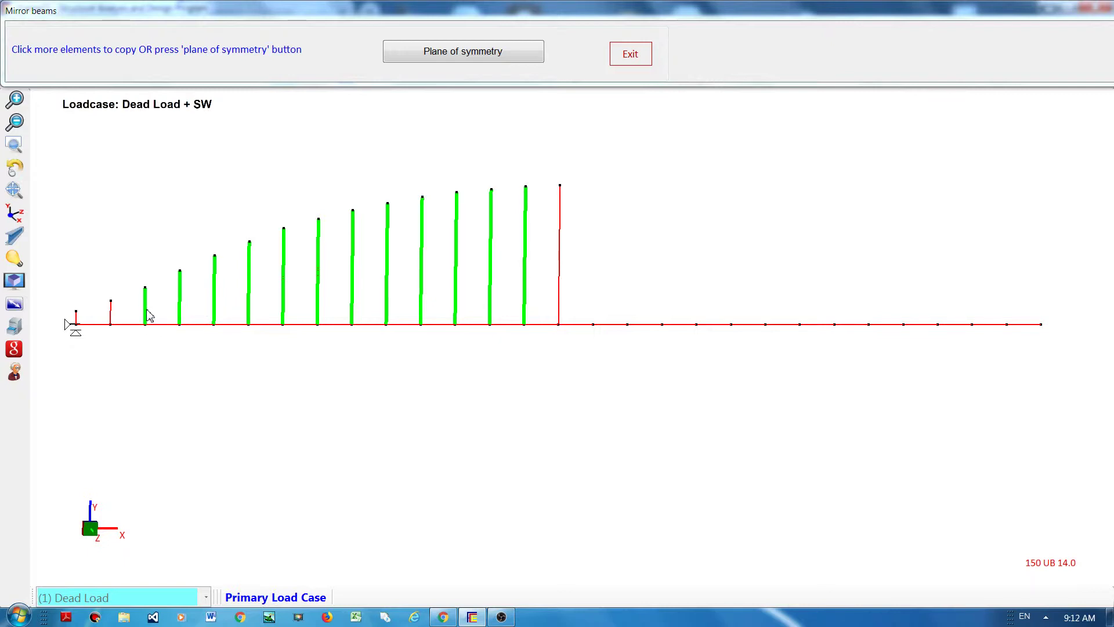
{"action": "left_click", "coordinate": [111, 314]}
{"action": "left_click", "coordinate": [77, 318]}
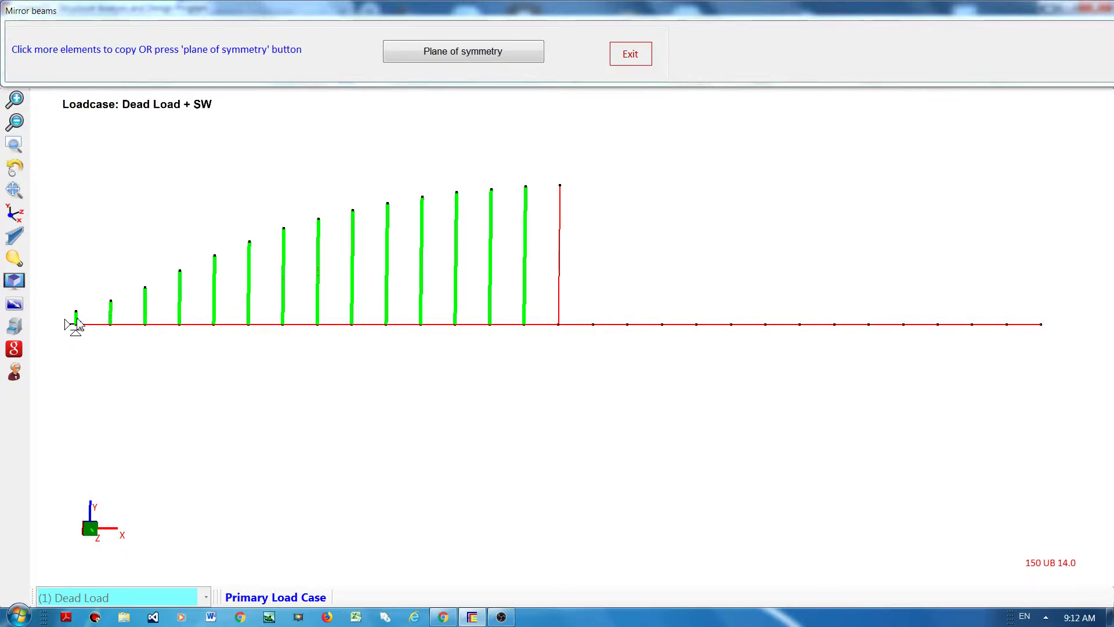
{"action": "left_click", "coordinate": [455, 54]}
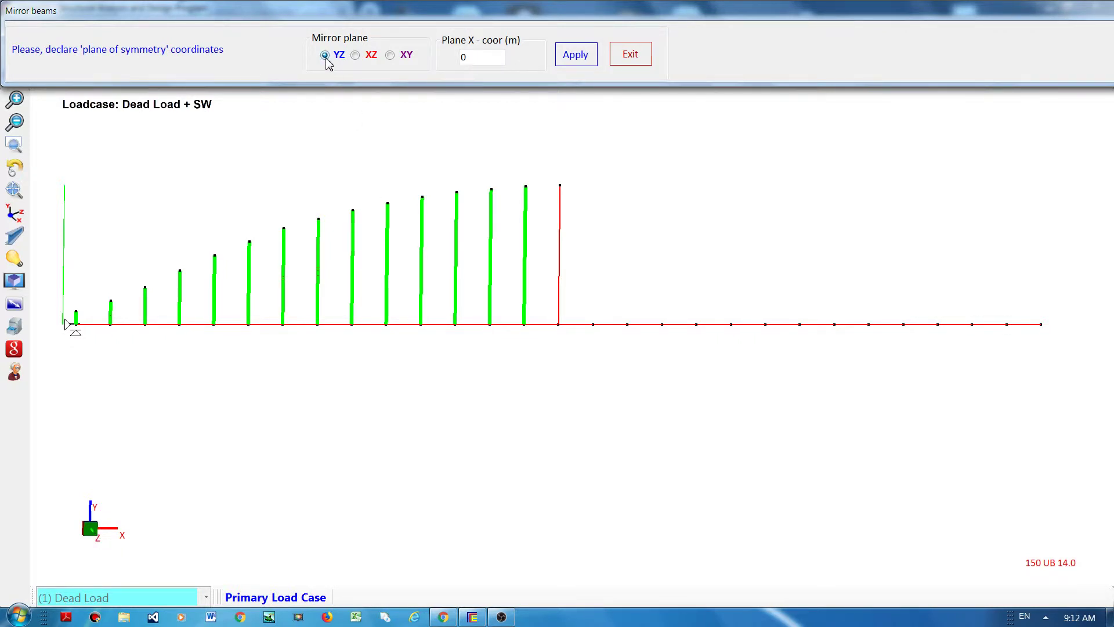
{"action": "left_click", "coordinate": [560, 326]}
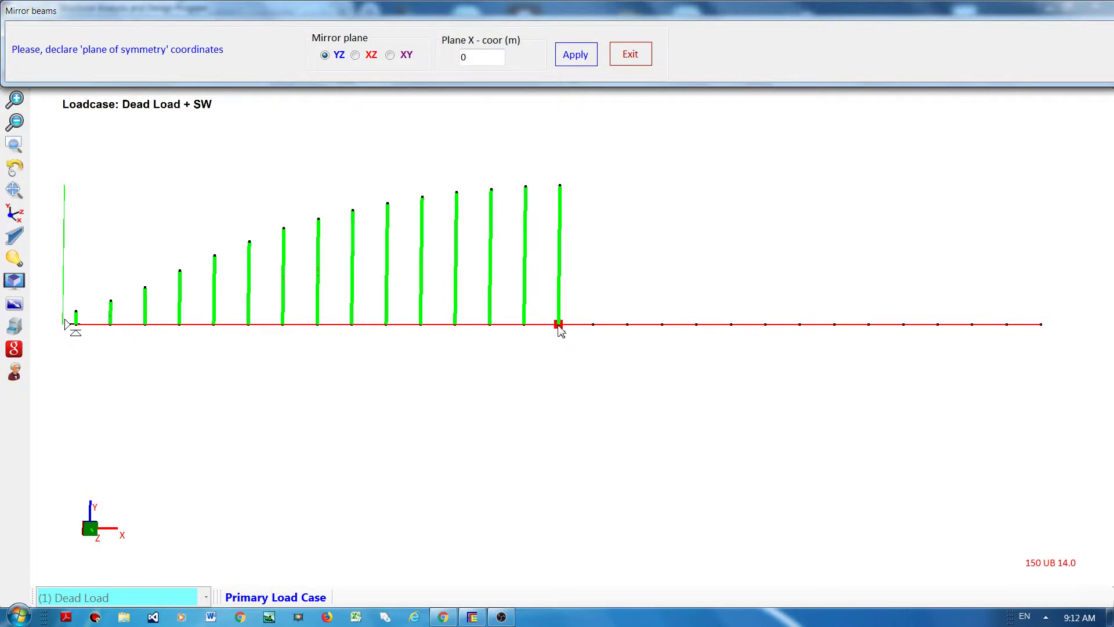
{"action": "left_click", "coordinate": [559, 326]}
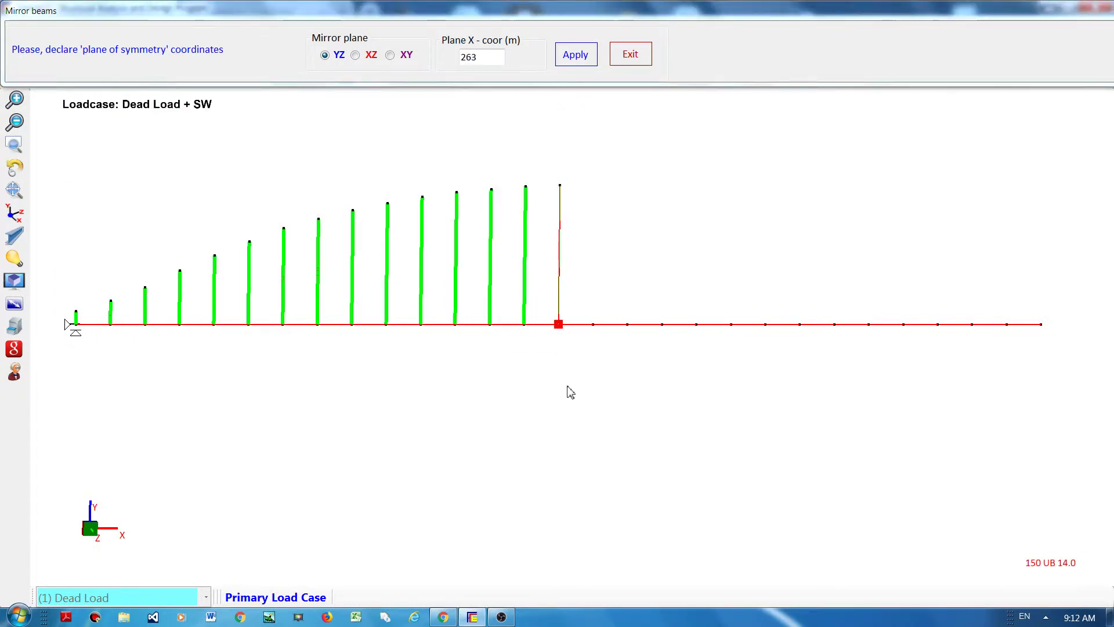
{"action": "left_click", "coordinate": [581, 54]}
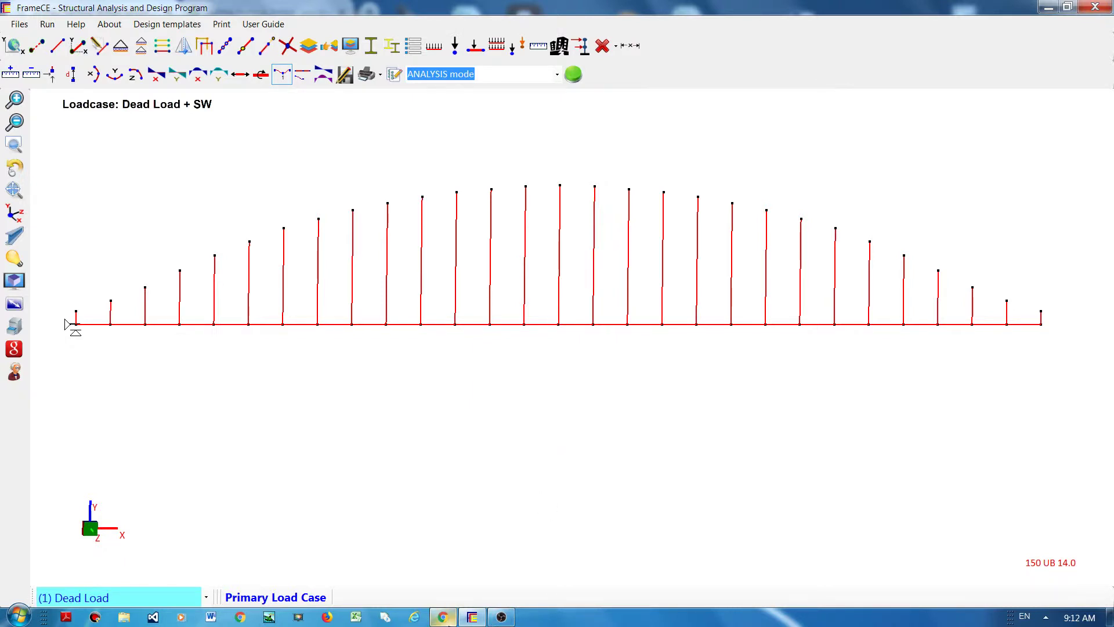
Check the bridge reference photo in Chrome and connect the tops of the first five verticals in FrameCE with 150 UB 14.0 beams
{"action": "left_click", "coordinate": [447, 622]}
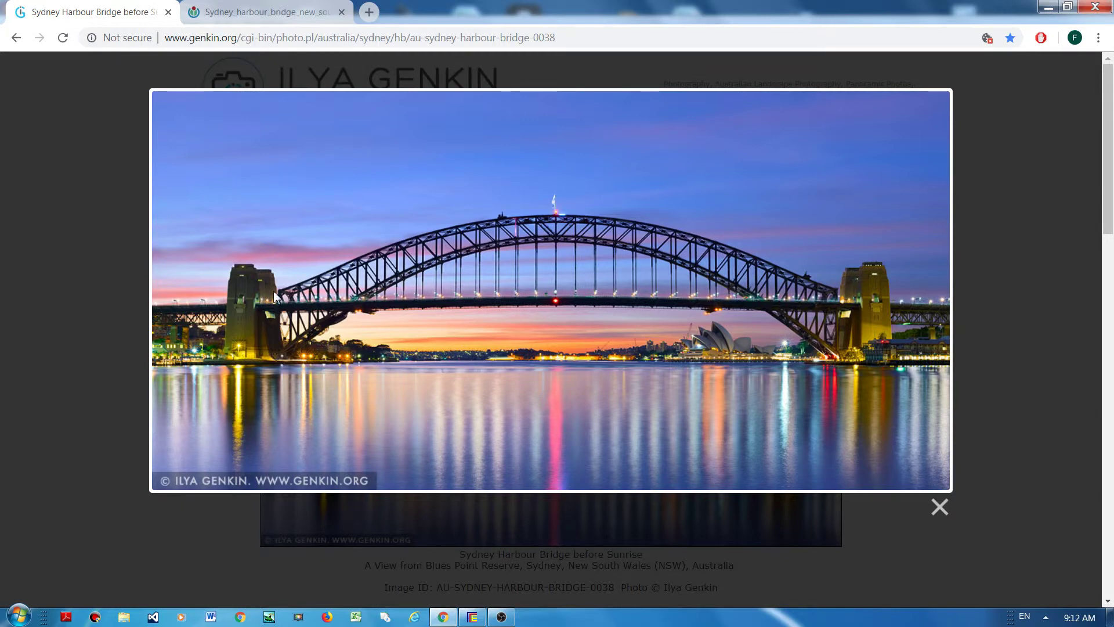
{"action": "left_click", "coordinate": [472, 618]}
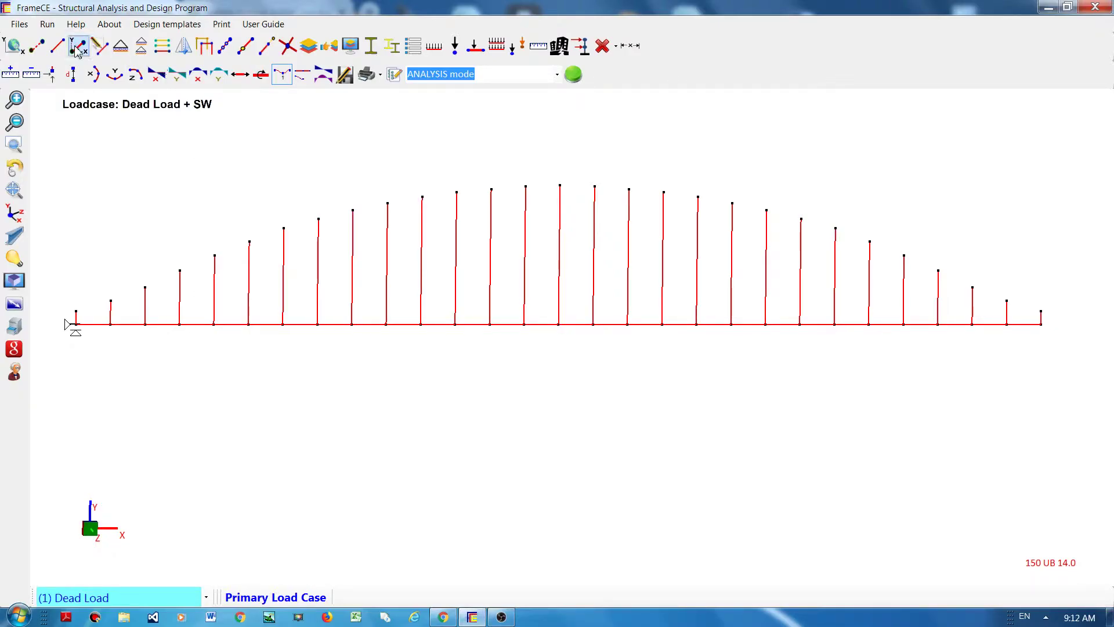
{"action": "left_click", "coordinate": [77, 51]}
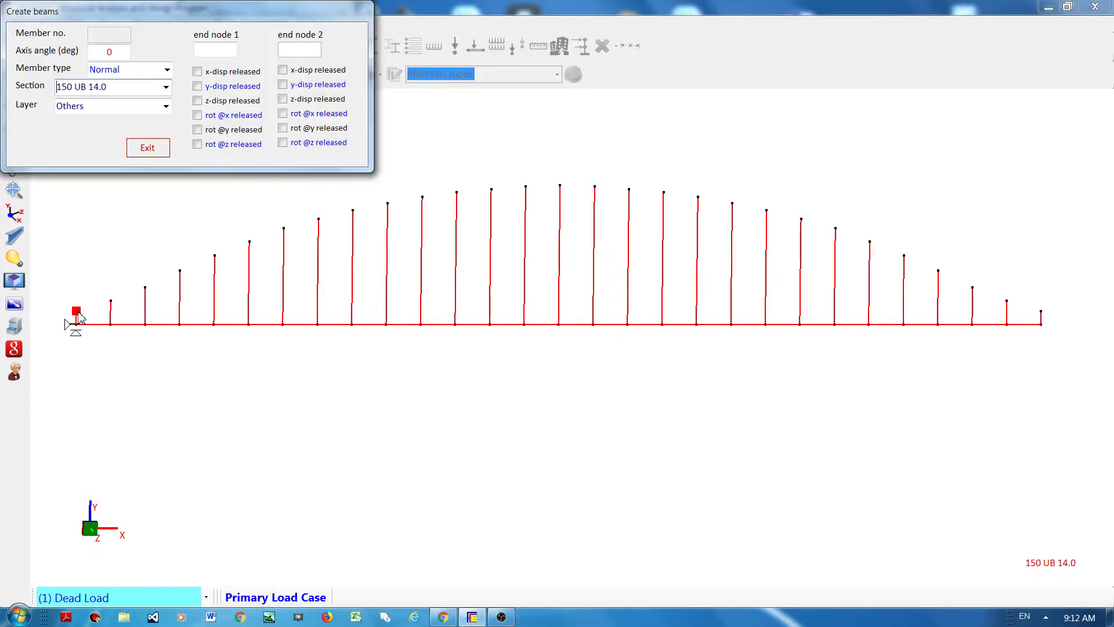
{"action": "left_click", "coordinate": [77, 312]}
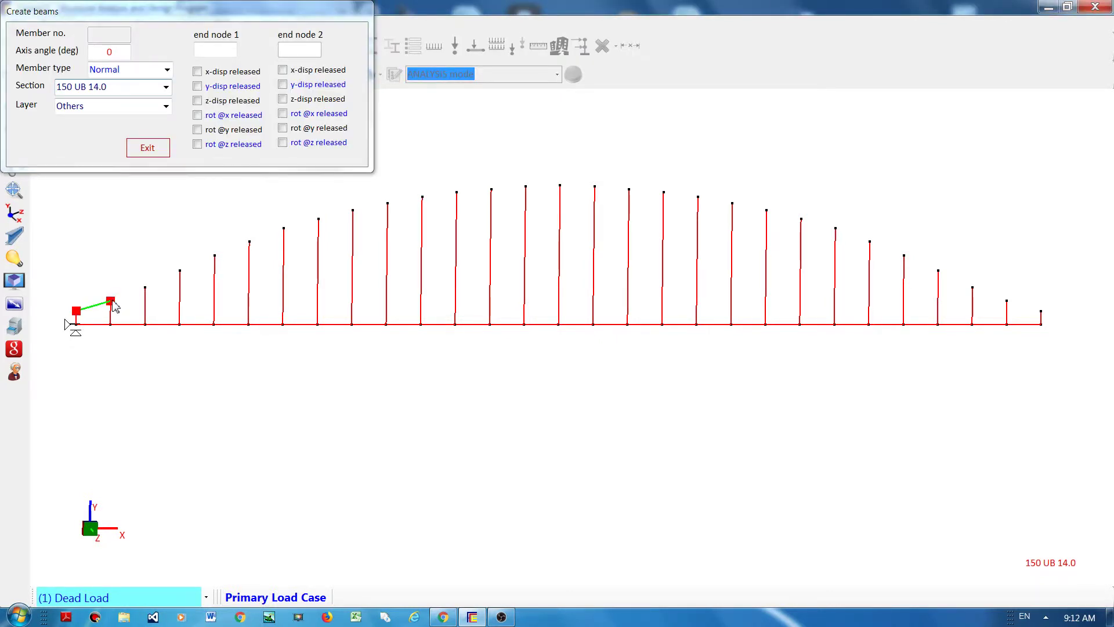
{"action": "left_click", "coordinate": [110, 301]}
{"action": "left_click", "coordinate": [145, 288]}
{"action": "left_click", "coordinate": [181, 270]}
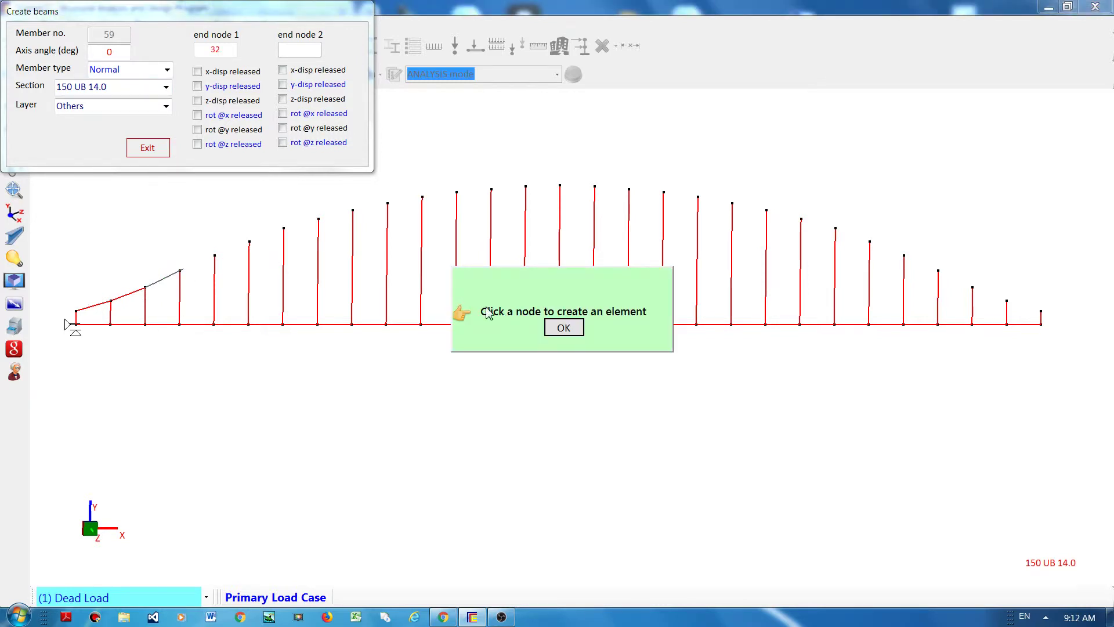
{"action": "left_click", "coordinate": [577, 325]}
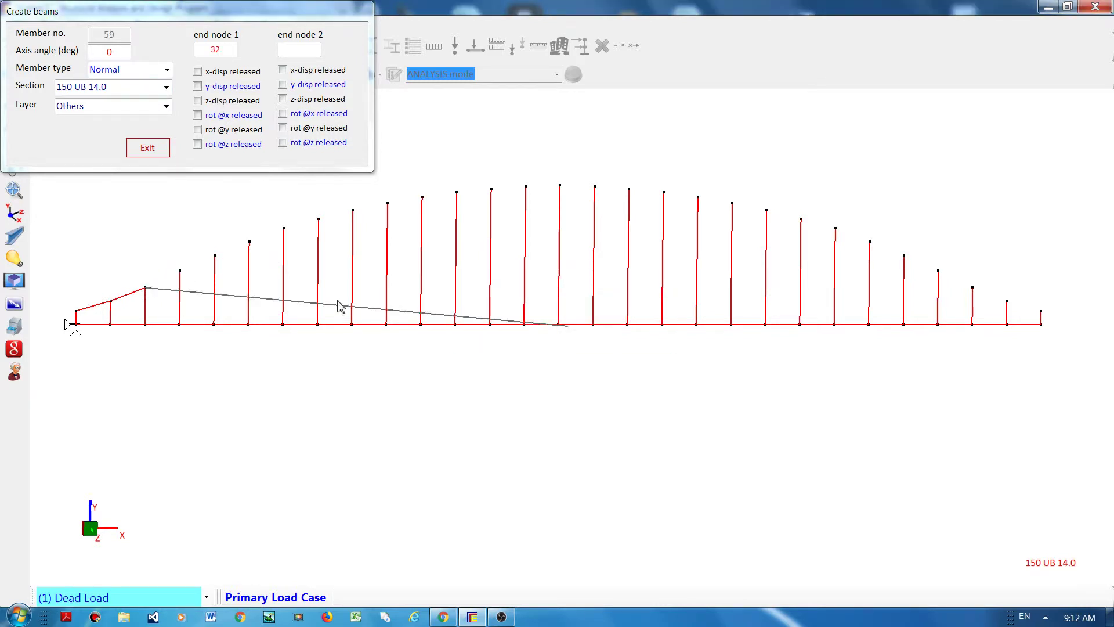
{"action": "left_click", "coordinate": [180, 271]}
{"action": "left_click", "coordinate": [214, 255]}
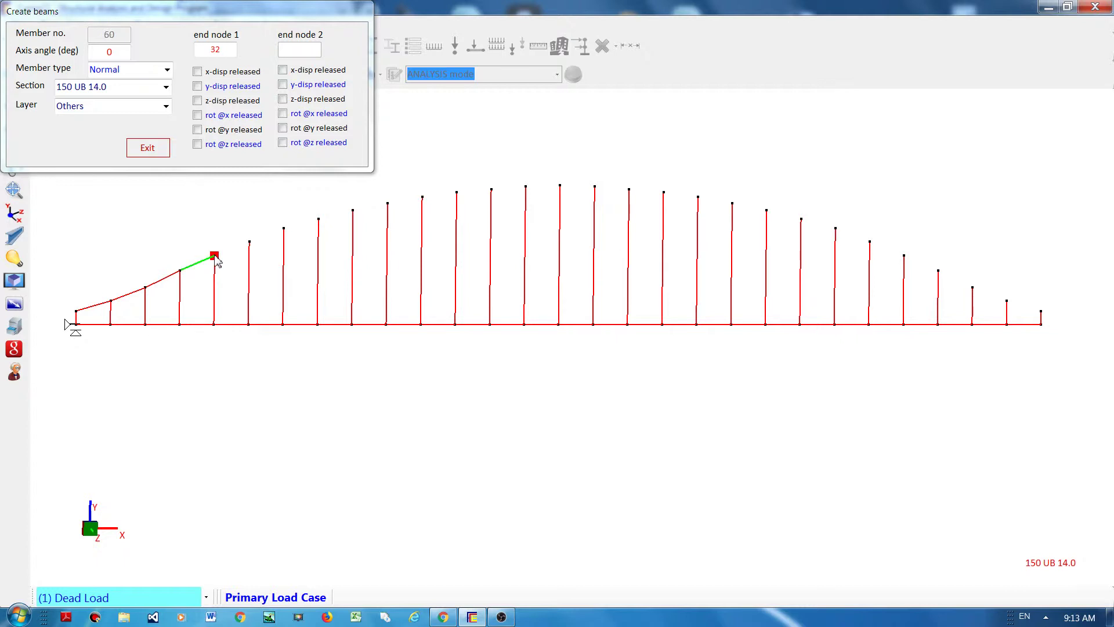
Extend the 150 UB 14.0 top chord node by node from the fifth vertical's top to the tallest vertical at midspan
{"action": "left_click", "coordinate": [283, 228]}
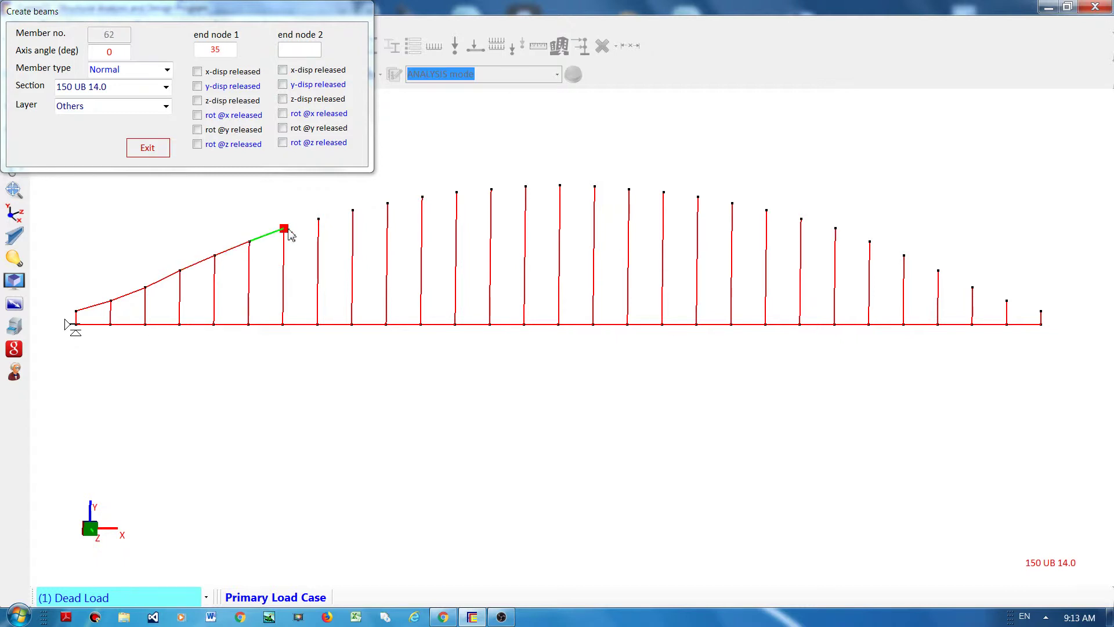
{"action": "left_click", "coordinate": [318, 220]}
{"action": "left_click", "coordinate": [353, 212]}
{"action": "left_click", "coordinate": [353, 209]}
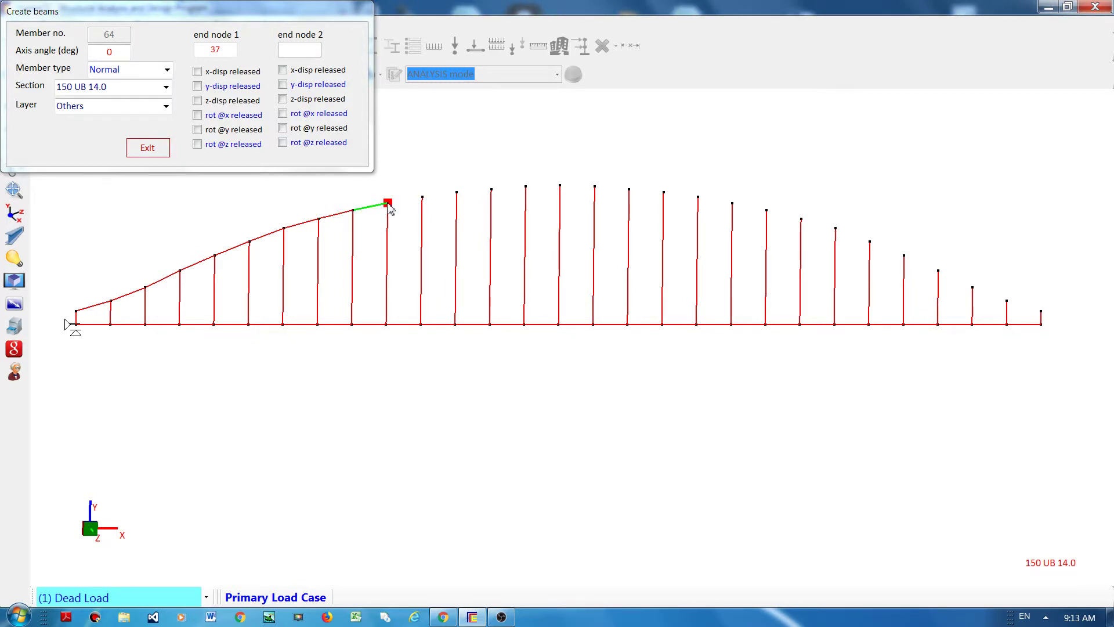
{"action": "left_click", "coordinate": [387, 203]}
{"action": "left_click", "coordinate": [422, 197]}
{"action": "left_click", "coordinate": [458, 193]}
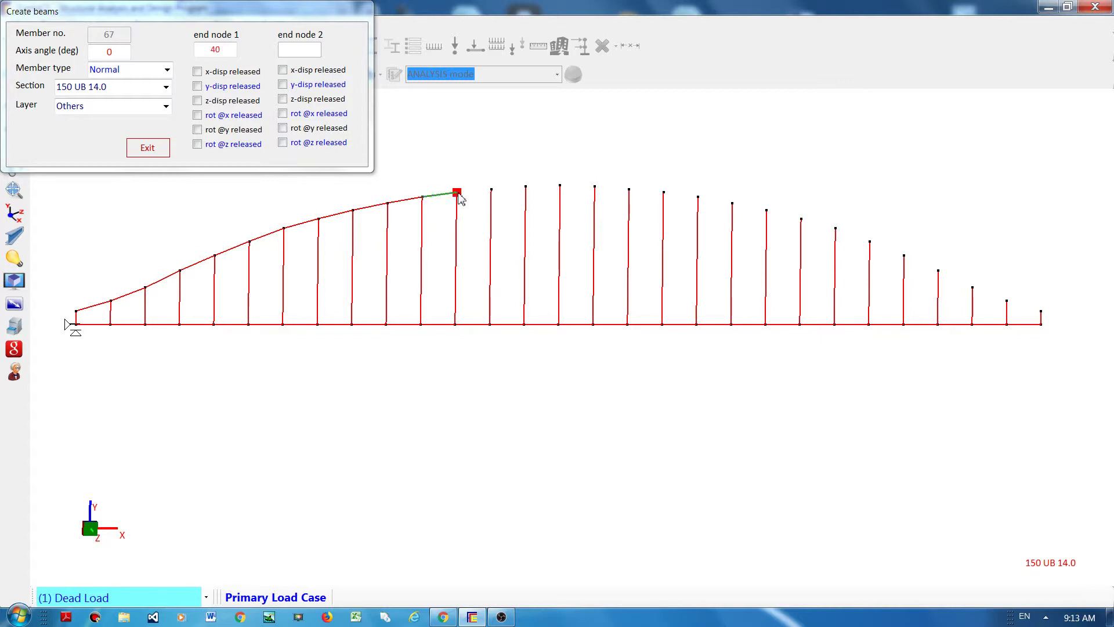
{"action": "left_click", "coordinate": [492, 191]}
{"action": "left_click", "coordinate": [526, 187]}
{"action": "left_click", "coordinate": [561, 186]}
Extend the 150 UB 14.0 top chord node by node from midspan down to the last vertical's top at the far end
{"action": "left_click", "coordinate": [596, 187]}
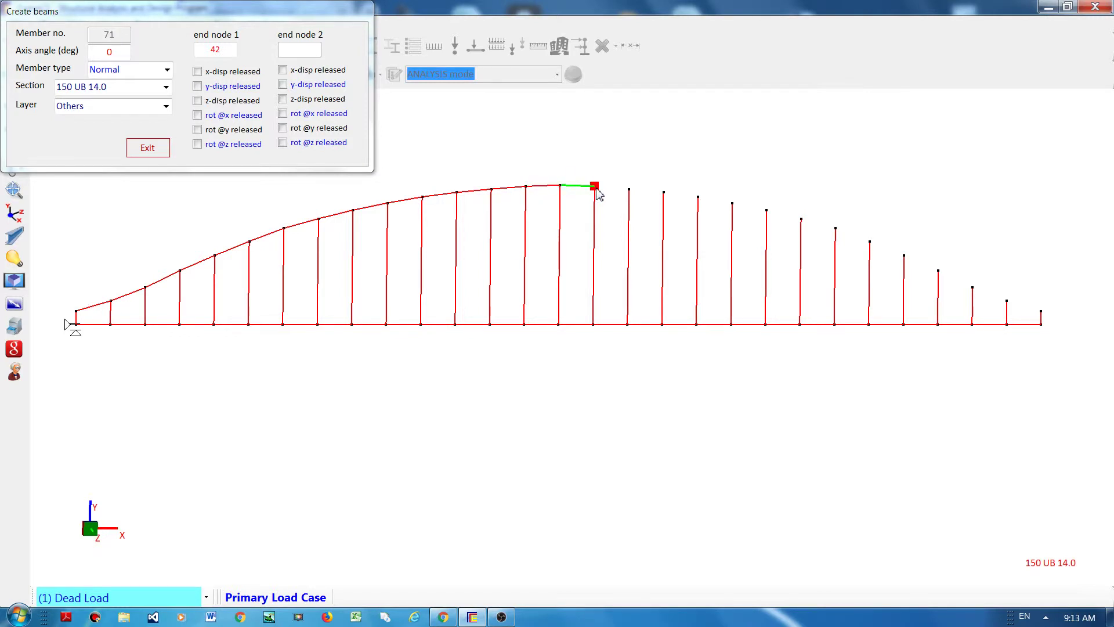
{"action": "left_click", "coordinate": [630, 190]}
{"action": "left_click", "coordinate": [673, 208]}
{"action": "left_click", "coordinate": [700, 199]}
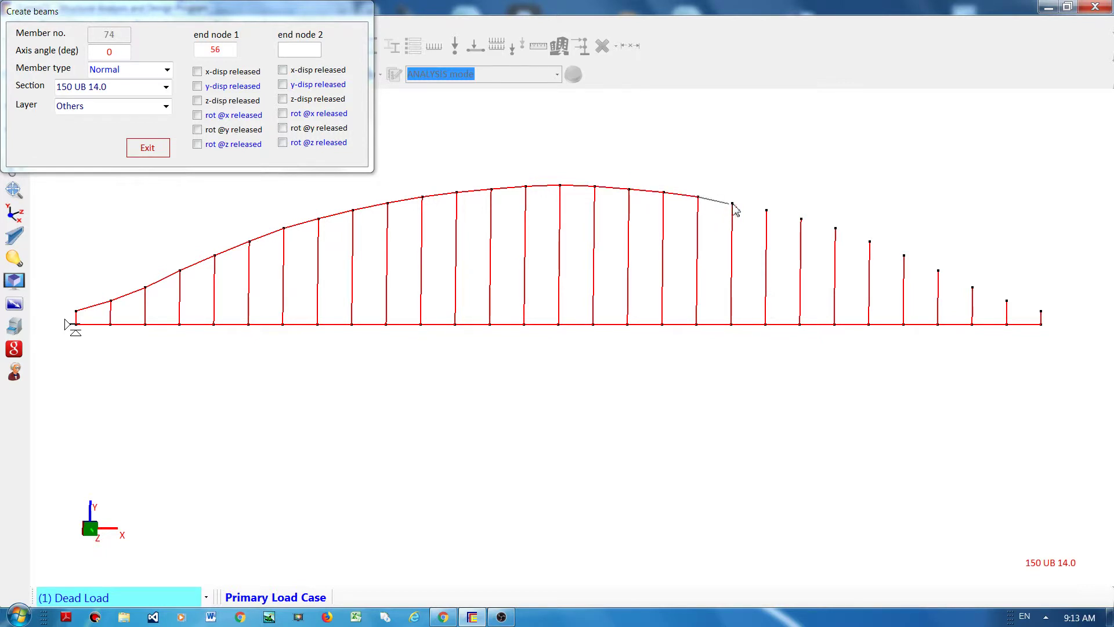
{"action": "left_click", "coordinate": [733, 204]}
{"action": "left_click", "coordinate": [767, 211]}
{"action": "left_click", "coordinate": [802, 223]}
{"action": "left_click", "coordinate": [836, 231]}
{"action": "left_click", "coordinate": [871, 244]}
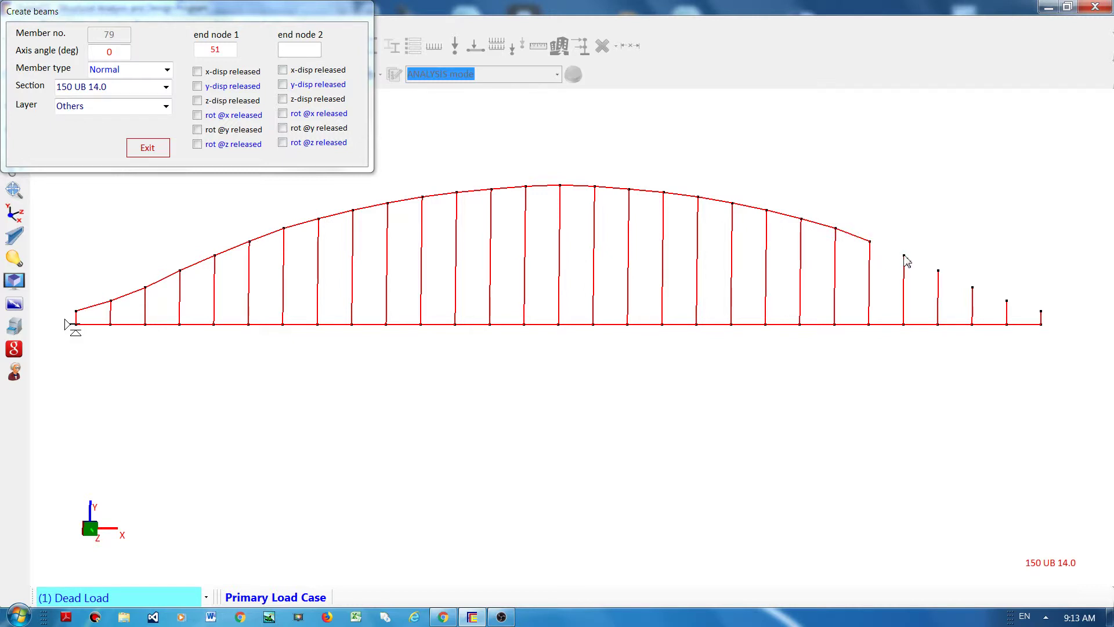
{"action": "left_click", "coordinate": [939, 271]}
{"action": "left_click", "coordinate": [974, 288]}
{"action": "left_click", "coordinate": [1007, 300]}
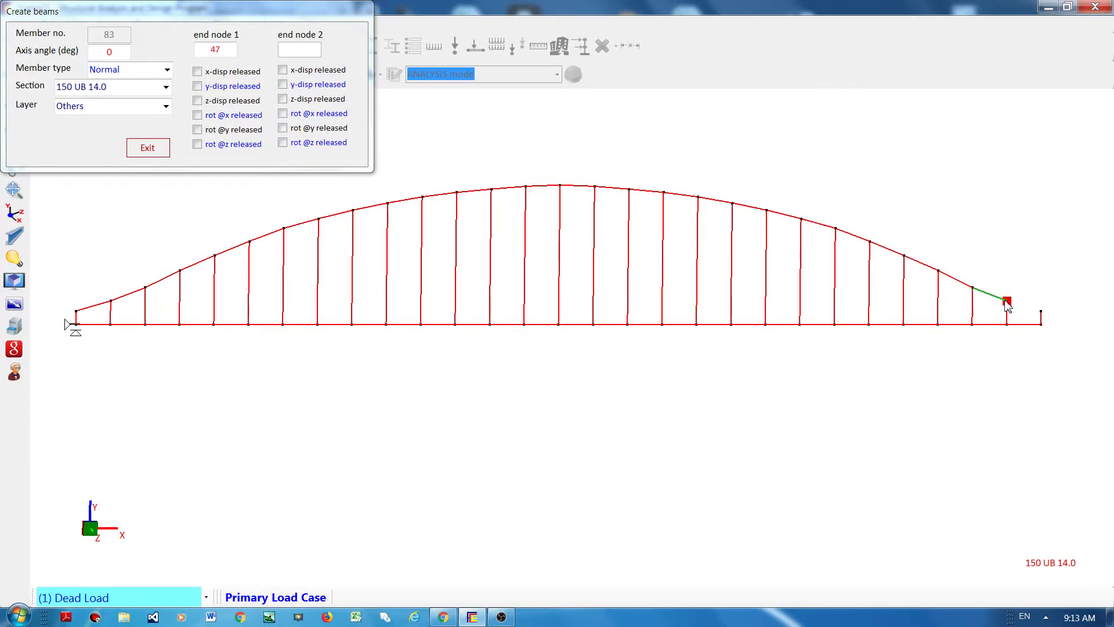
{"action": "left_click", "coordinate": [1041, 312]}
{"action": "right_click", "coordinate": [907, 175]}
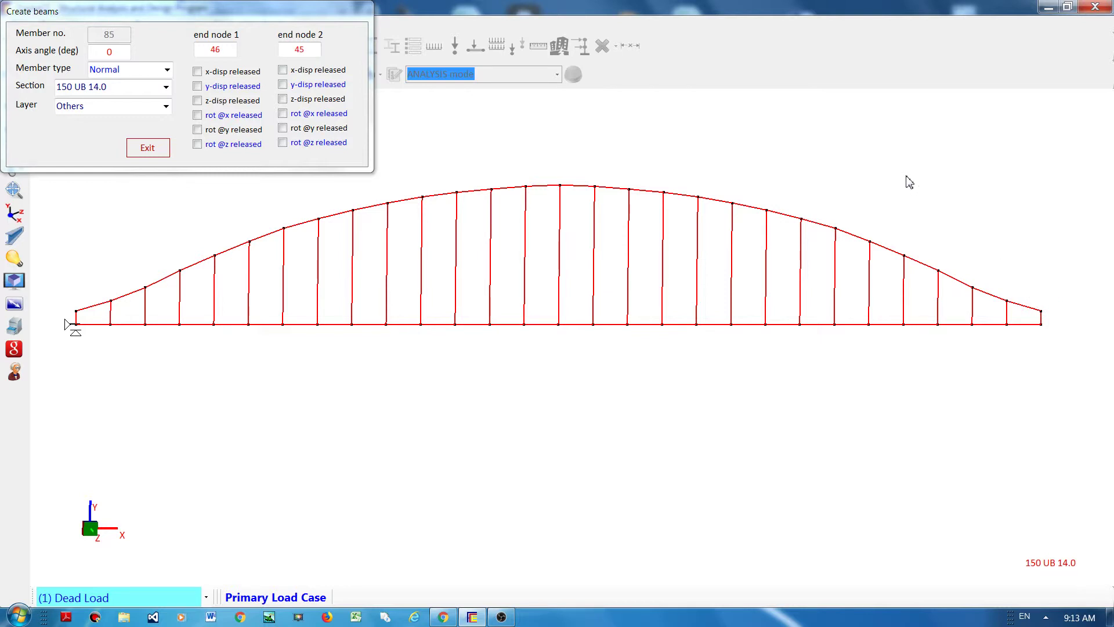
{"action": "left_click", "coordinate": [147, 149]}
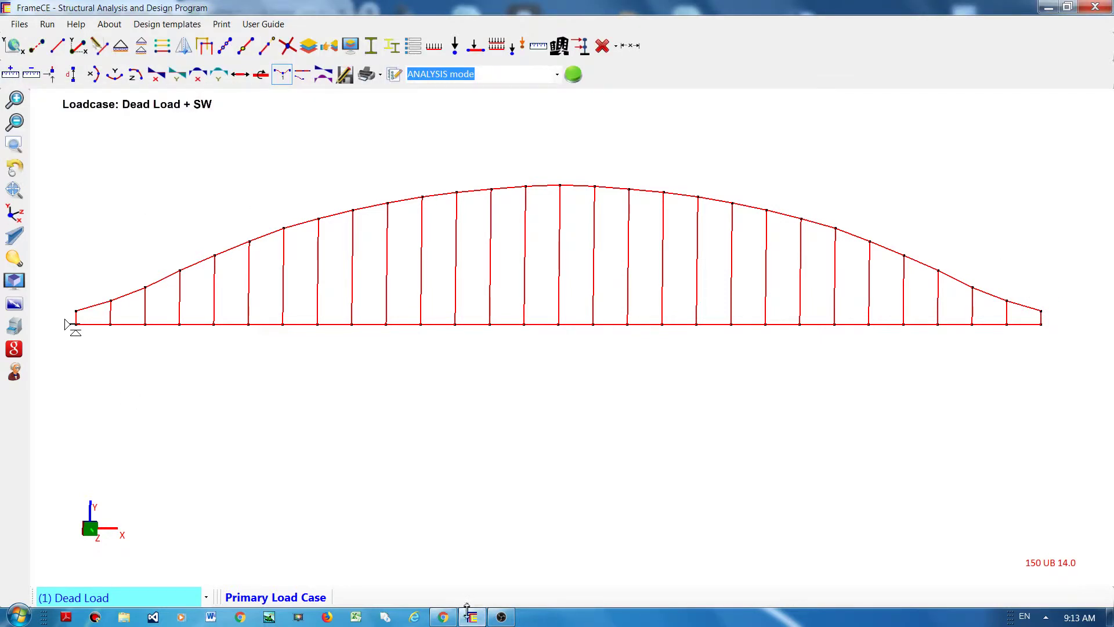
Check the bridge reference photo in Chrome and subdivide the sixth vertical from each end by length in FrameCE
{"action": "left_click", "coordinate": [448, 620]}
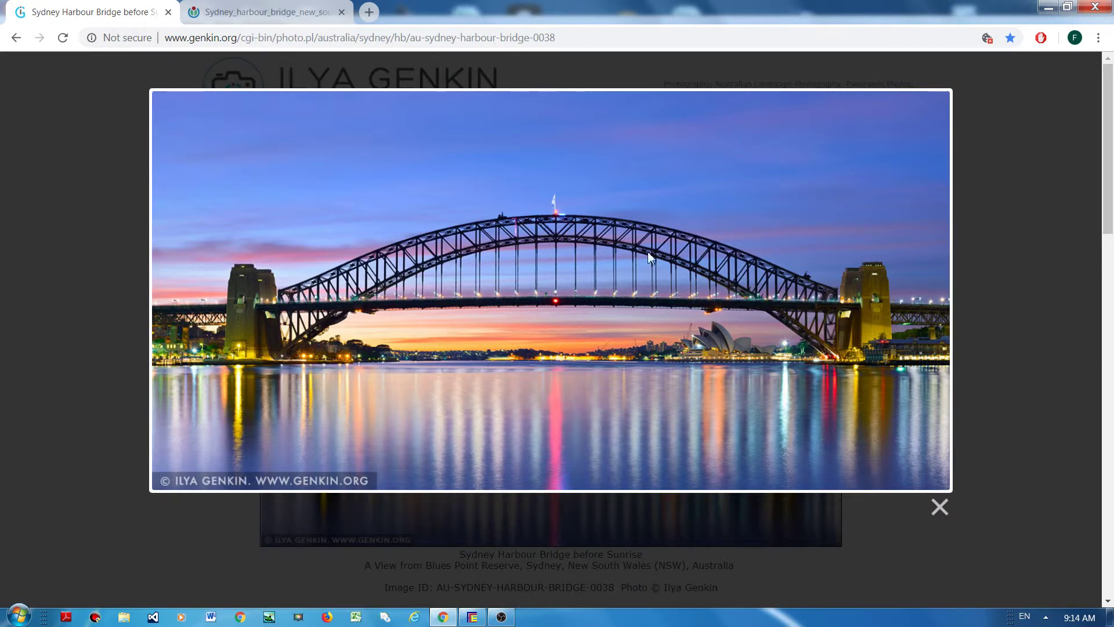
{"action": "left_click", "coordinate": [472, 617]}
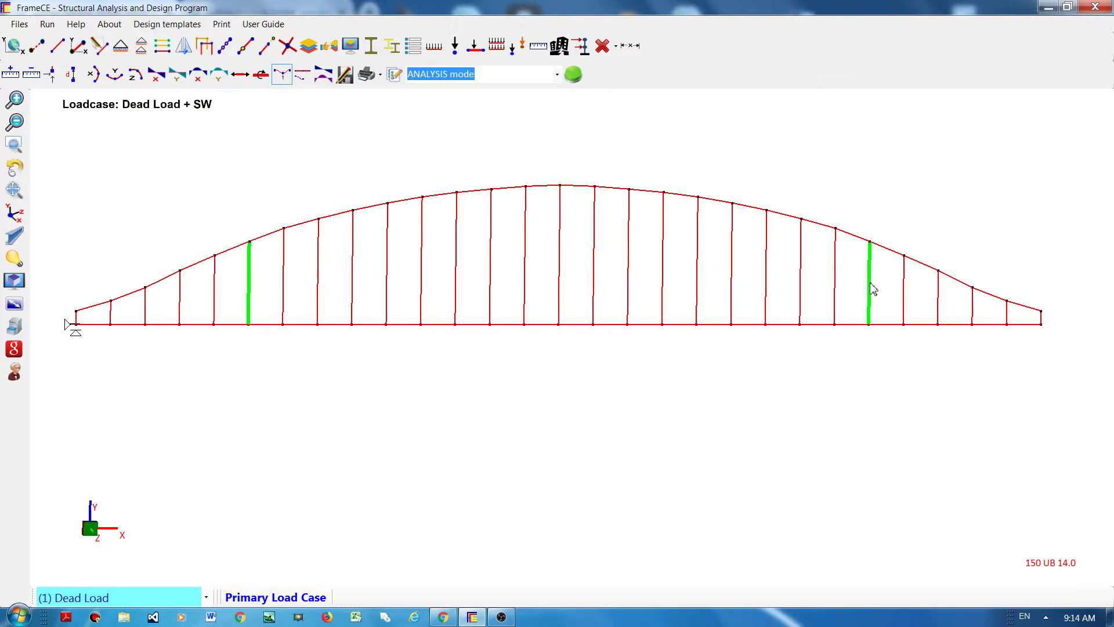
{"action": "left_click", "coordinate": [245, 48]}
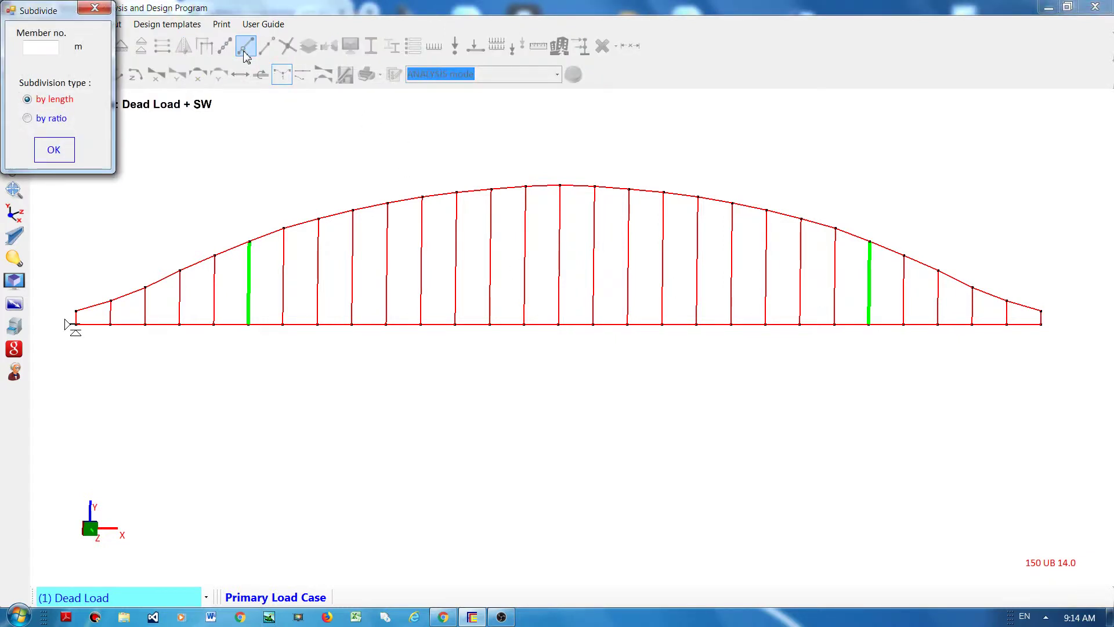
{"action": "left_click", "coordinate": [50, 48]}
{"action": "left_click", "coordinate": [53, 150]}
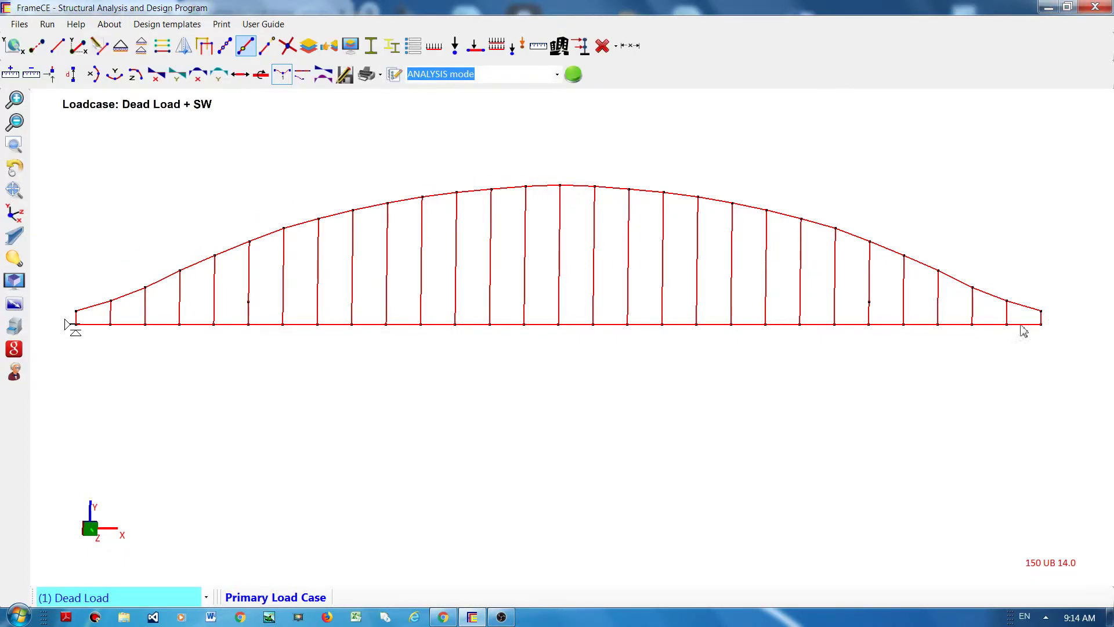
Subdivide the seventh vertical from each end by length at 21.3 m
{"action": "left_click", "coordinate": [973, 313]}
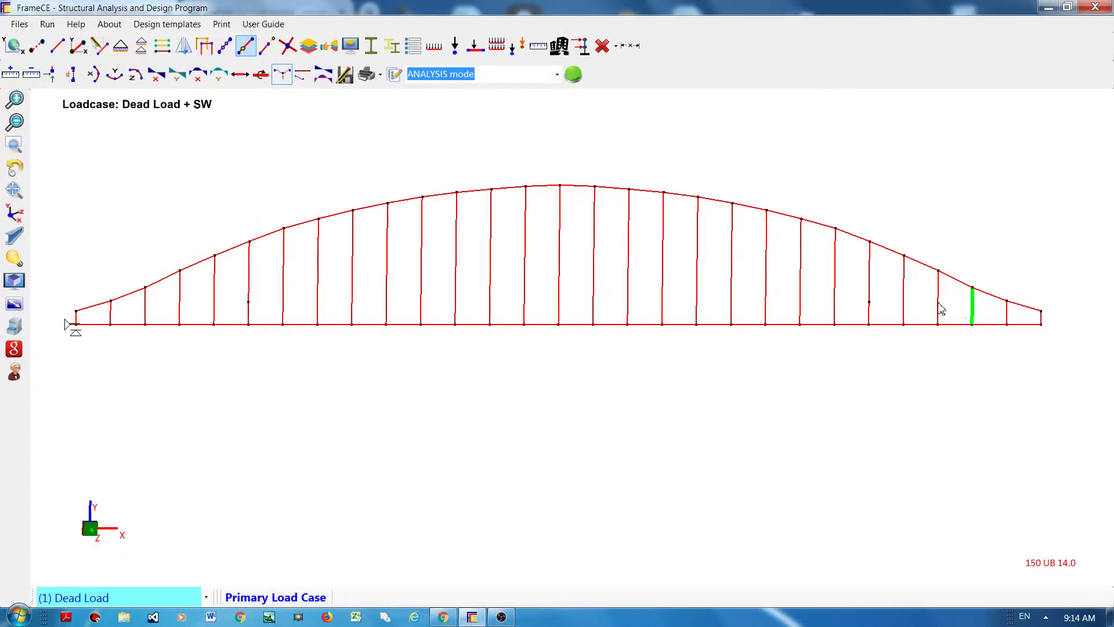
{"action": "left_click", "coordinate": [284, 286]}
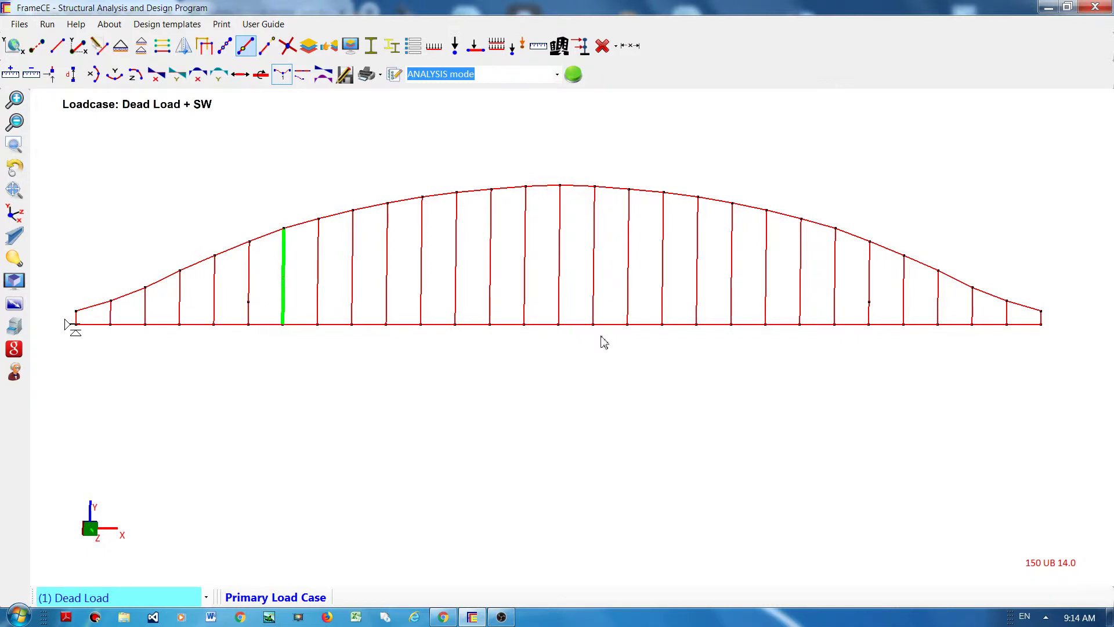
{"action": "left_click", "coordinate": [835, 300]}
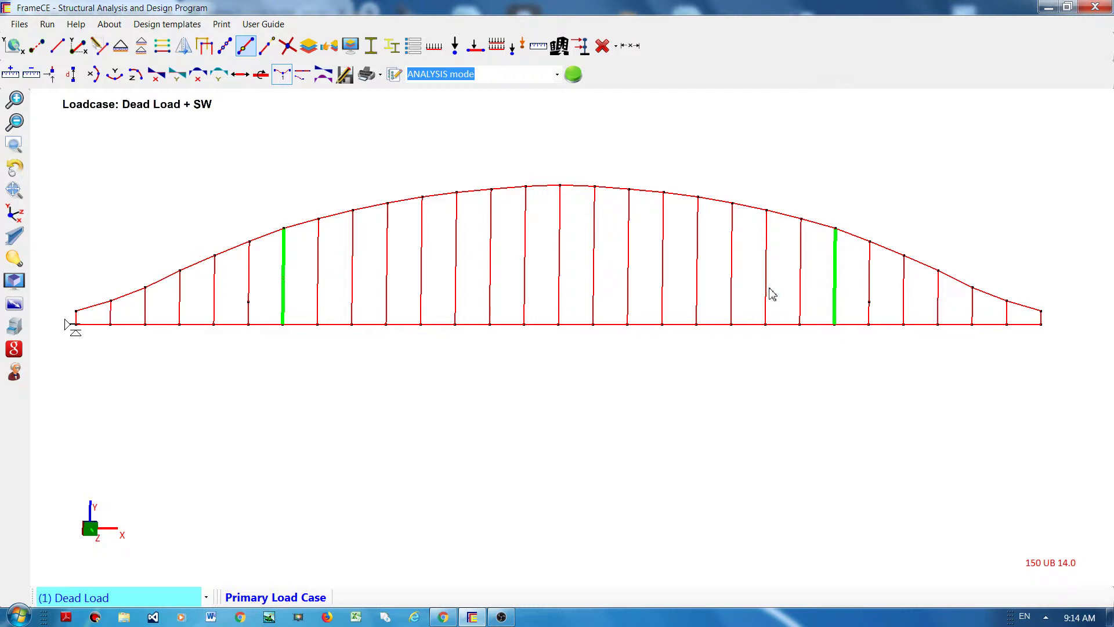
{"action": "left_click", "coordinate": [245, 45]}
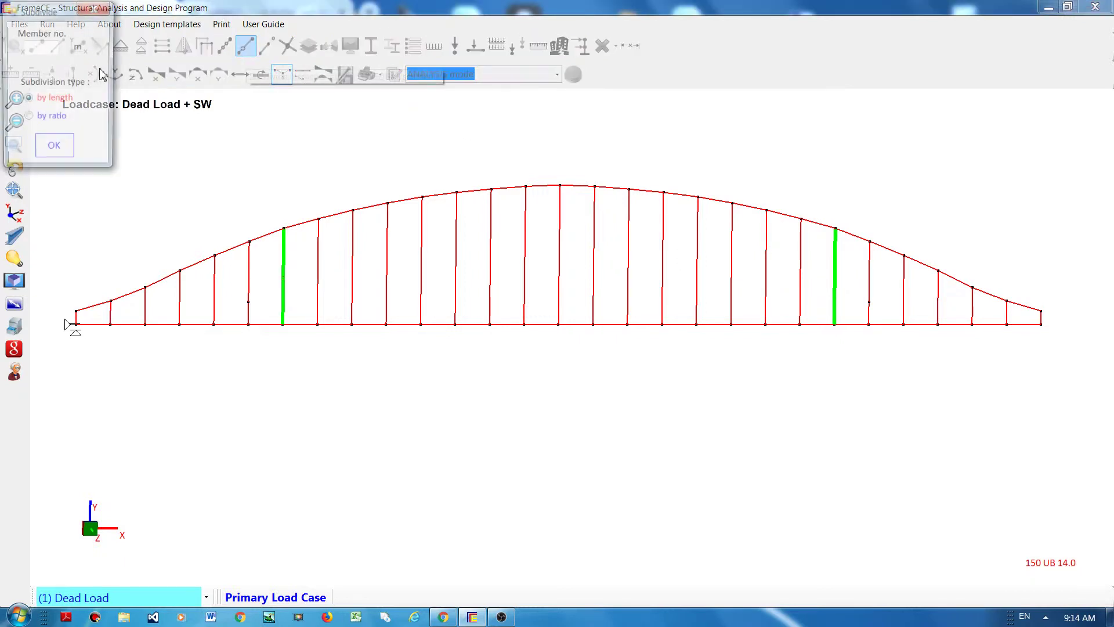
{"action": "type", "text": "21.3"}
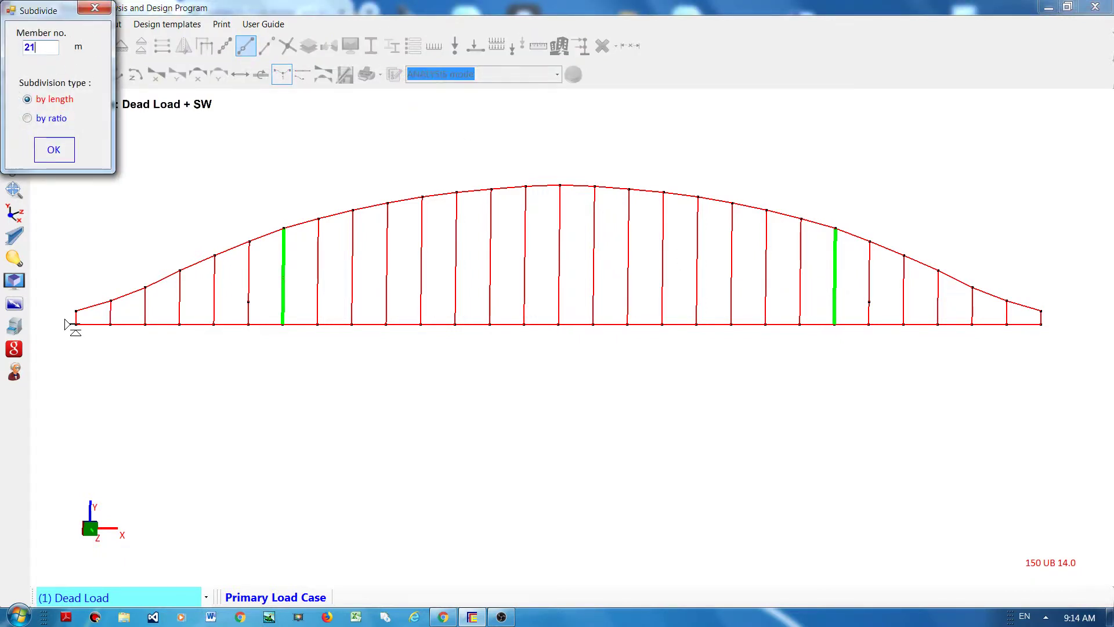
{"action": "left_click", "coordinate": [55, 154]}
Subdivide the eighth vertical from each end by length at 29.4 m
{"action": "left_click", "coordinate": [318, 270]}
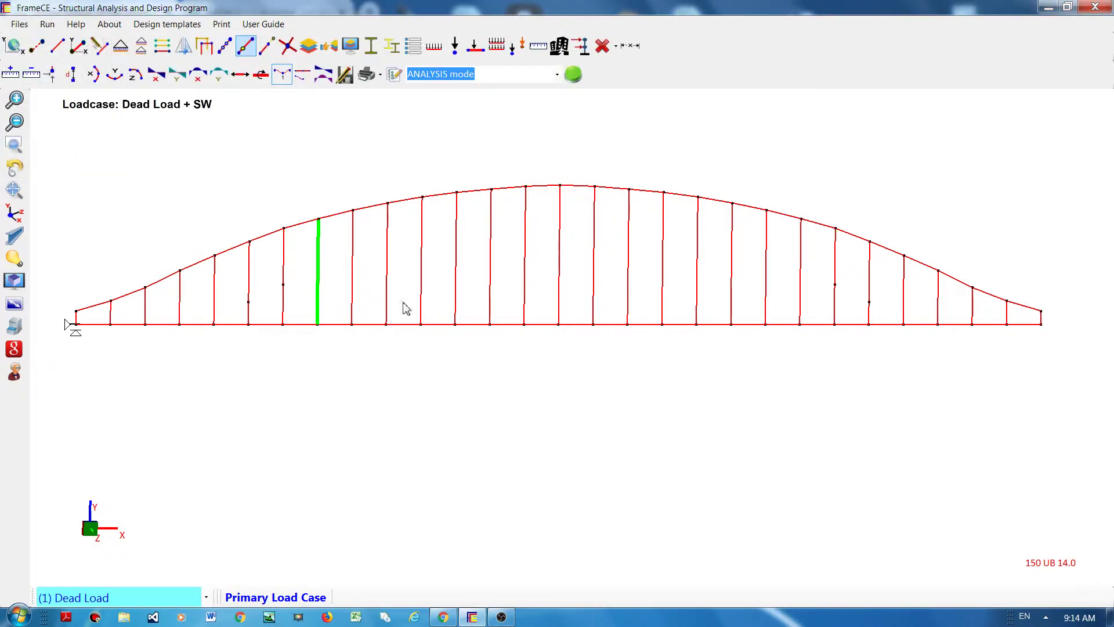
{"action": "left_click", "coordinate": [801, 303]}
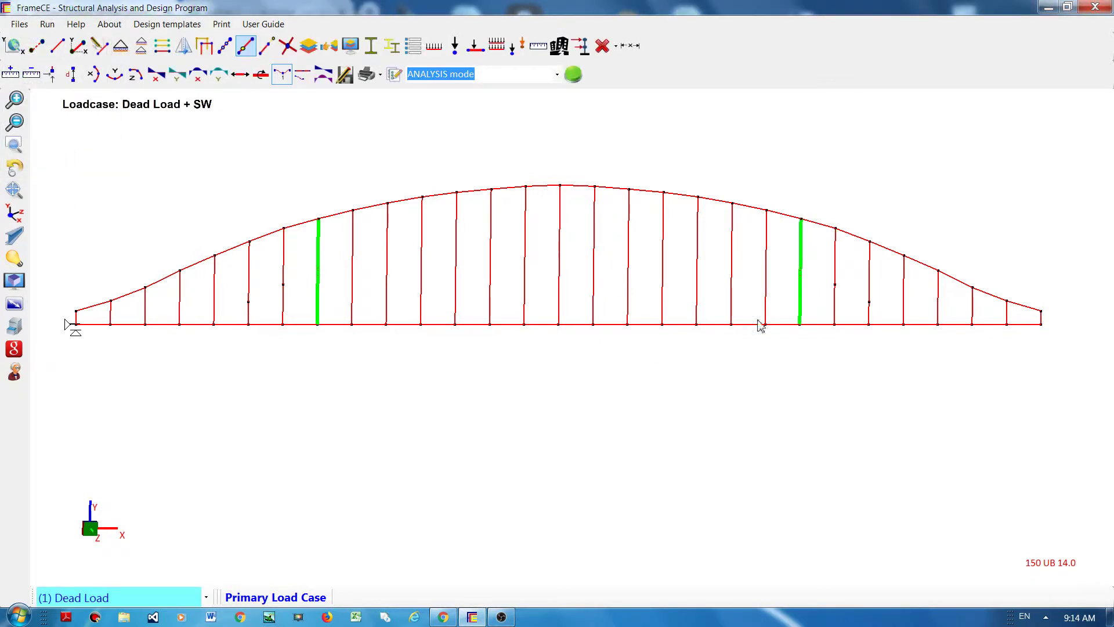
{"action": "left_click", "coordinate": [247, 51]}
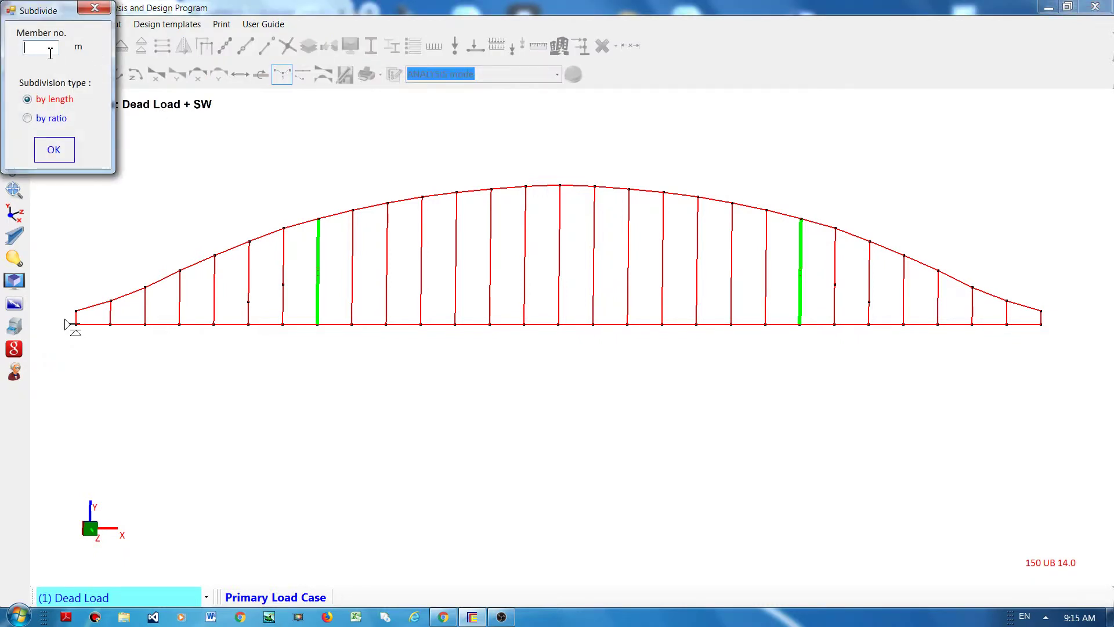
{"action": "type", "text": "29.4"}
{"action": "left_click", "coordinate": [54, 152]}
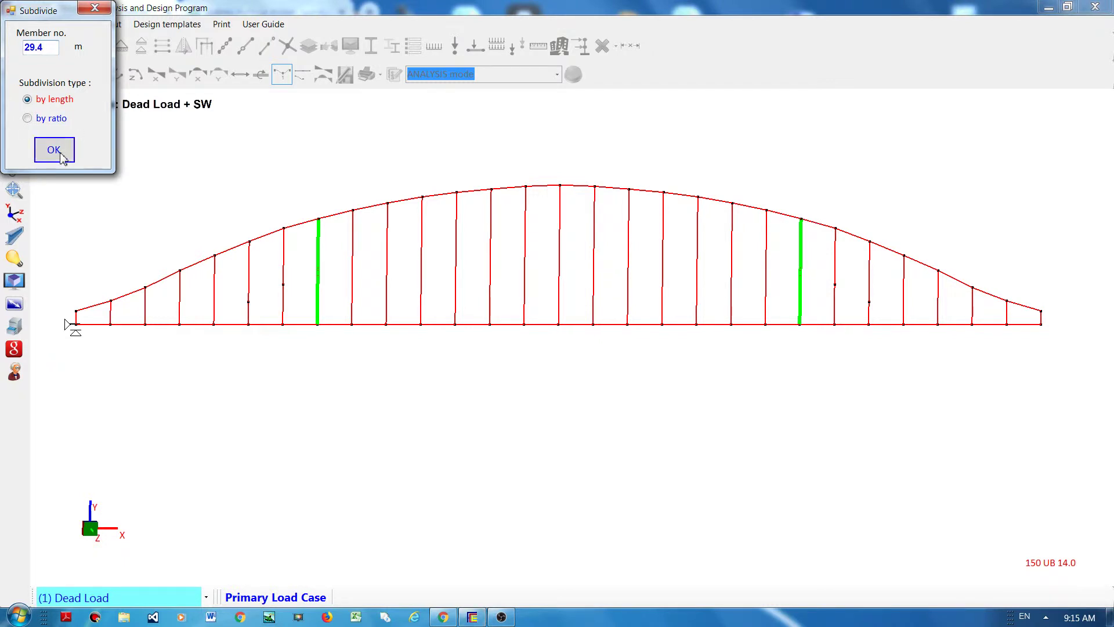
Subdivide the ninth vertical from each end and the tenth from the supported end by length at 36.5 m
{"action": "left_click", "coordinate": [767, 292]}
{"action": "left_click", "coordinate": [388, 296]}
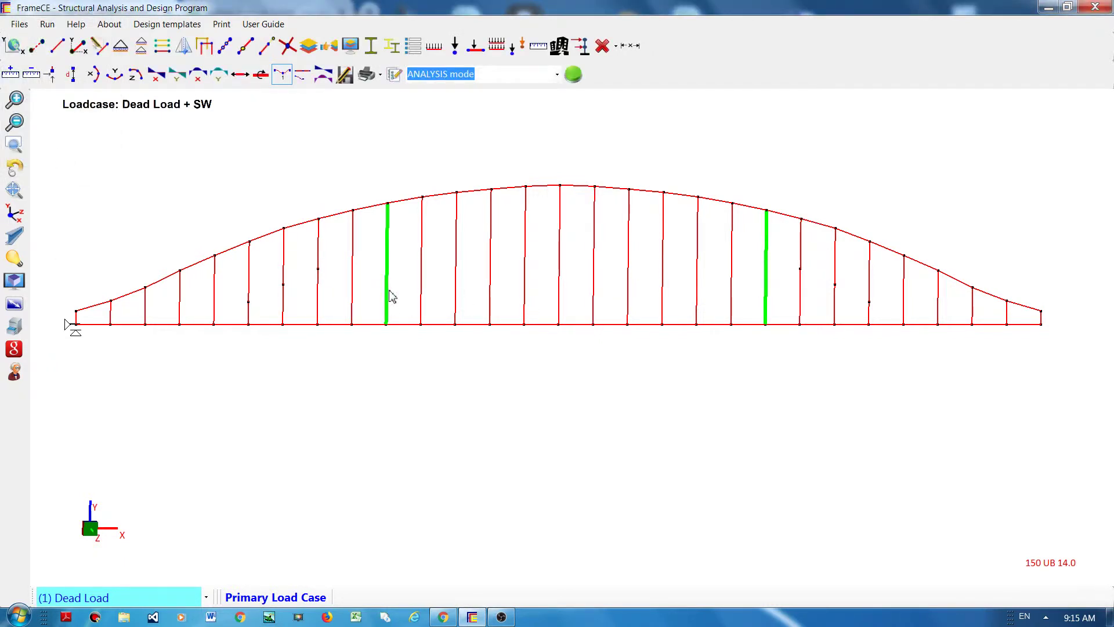
{"action": "left_click", "coordinate": [243, 50]}
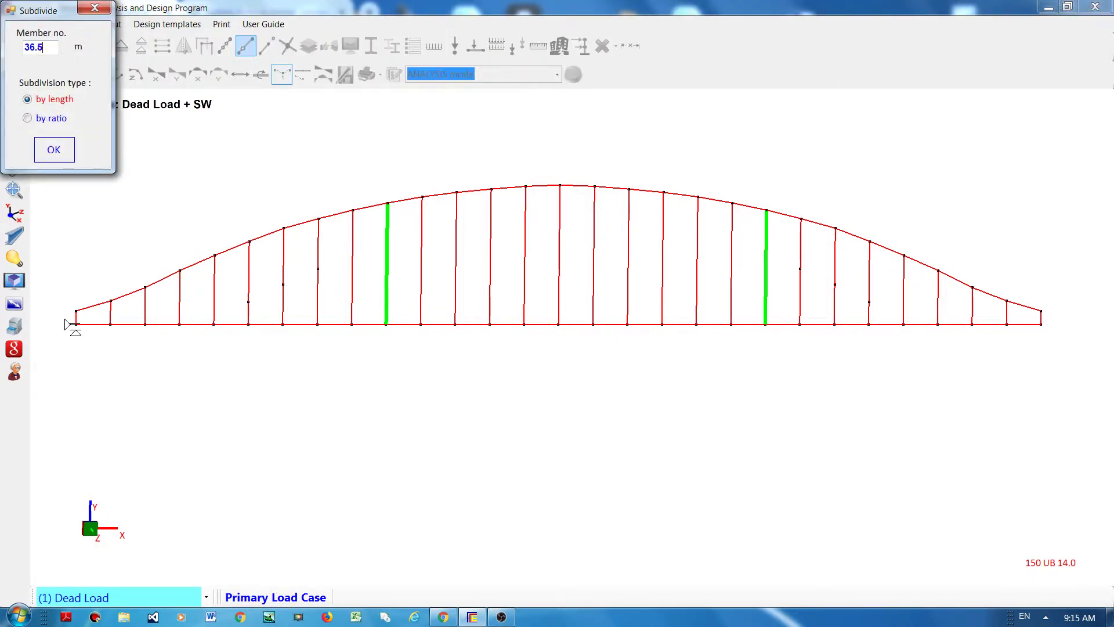
{"action": "left_click", "coordinate": [53, 149]}
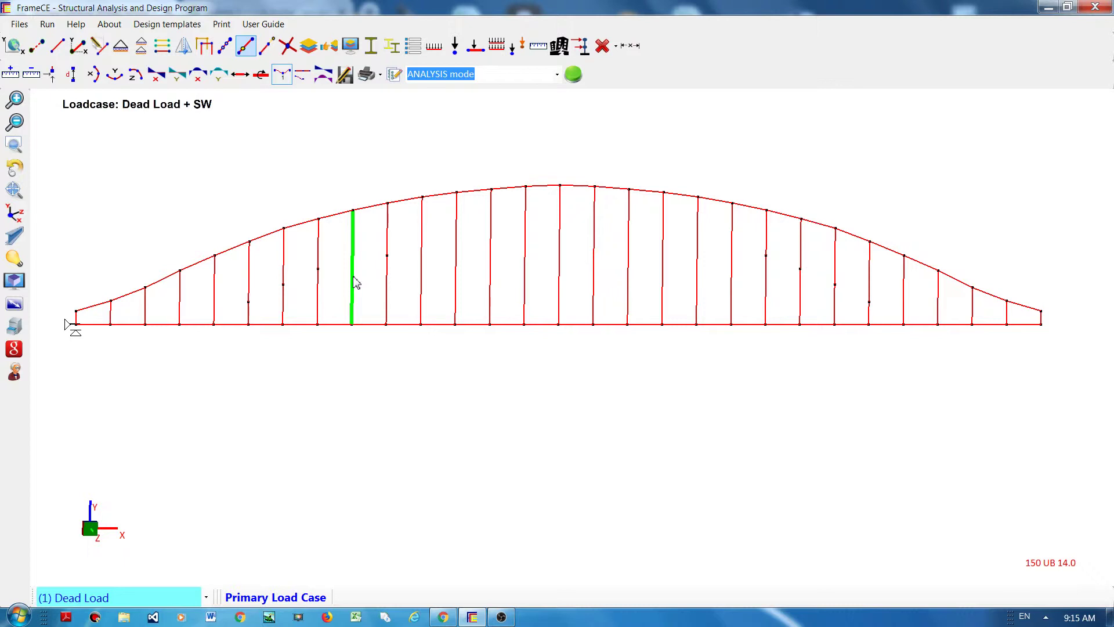
{"action": "left_click", "coordinate": [245, 46]}
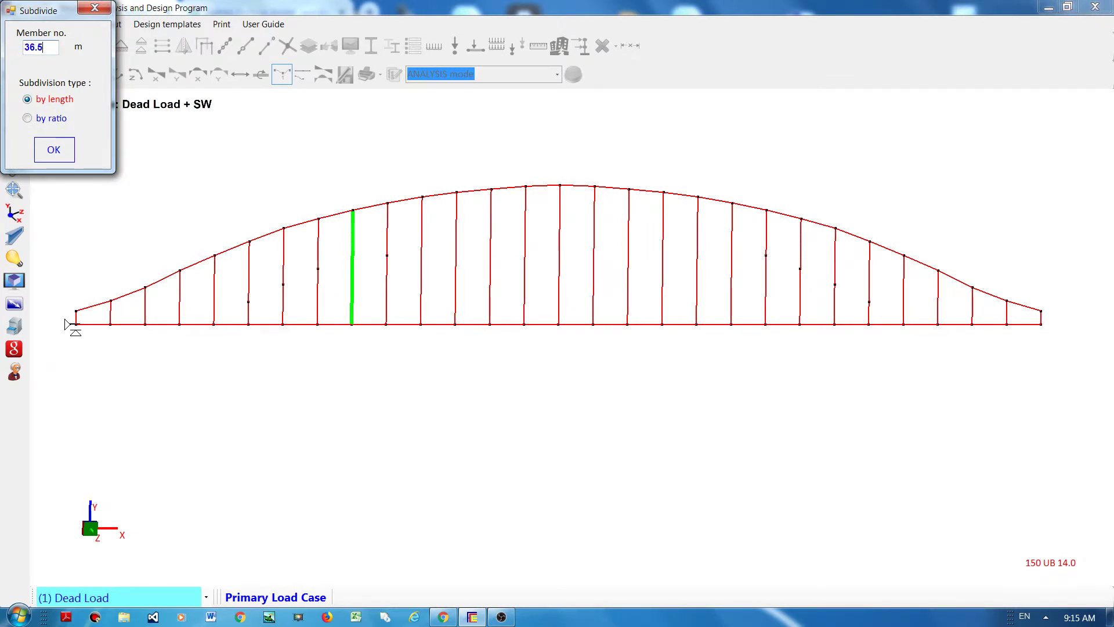
{"action": "left_click", "coordinate": [54, 150]}
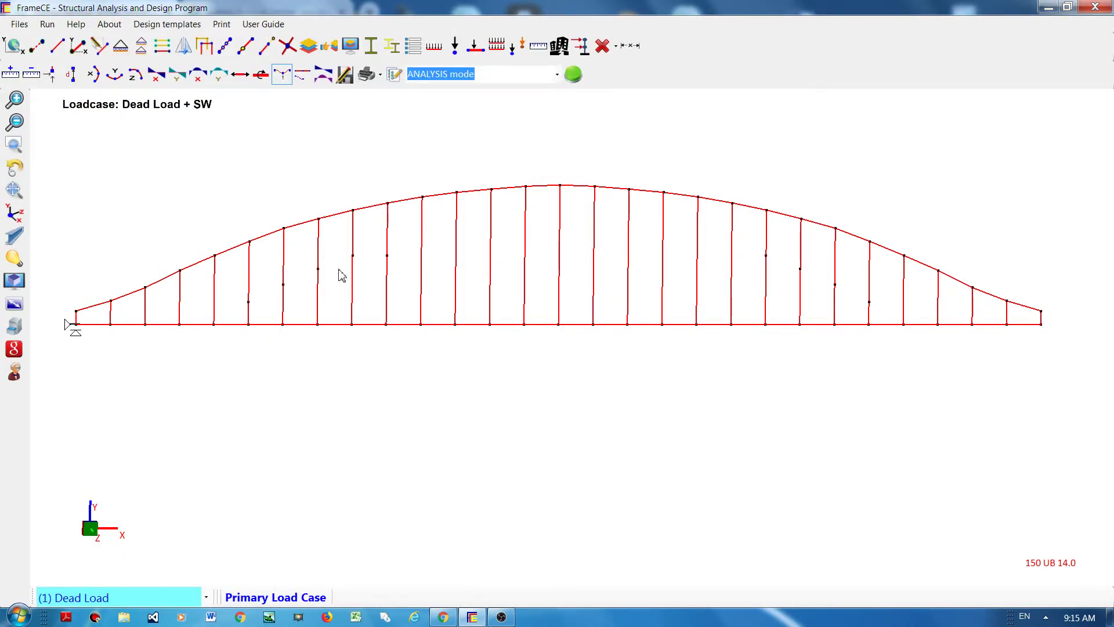
Delete both segments of the tenth vertical from the supported end, along with its unused intermediate node
{"action": "left_click", "coordinate": [387, 238]}
{"action": "left_click", "coordinate": [387, 278]}
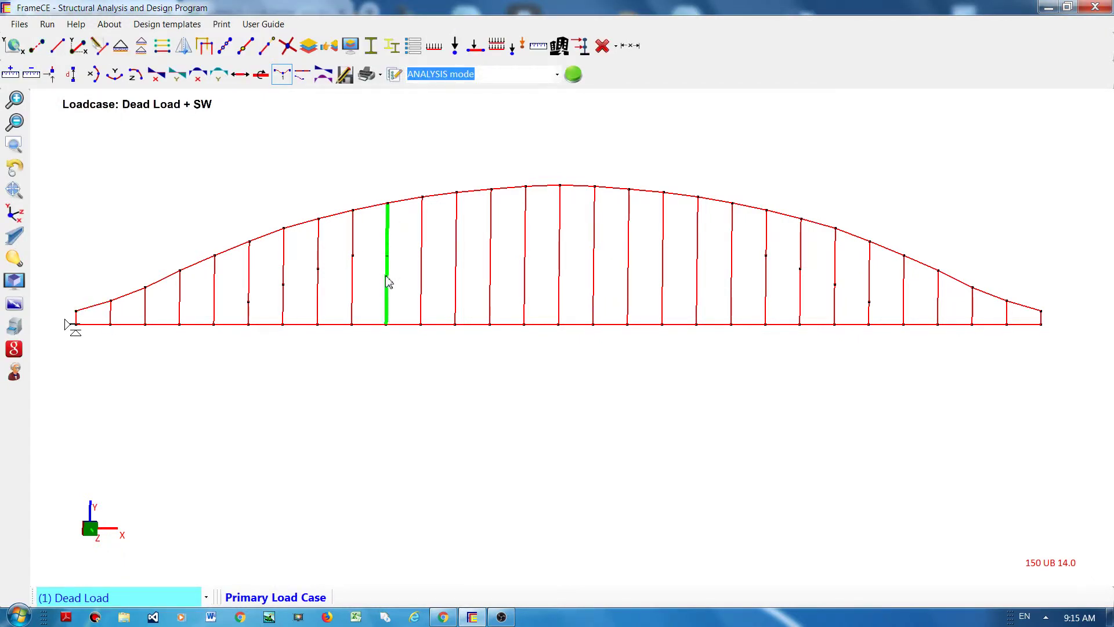
{"action": "left_click", "coordinate": [604, 46]}
{"action": "left_click", "coordinate": [619, 65]}
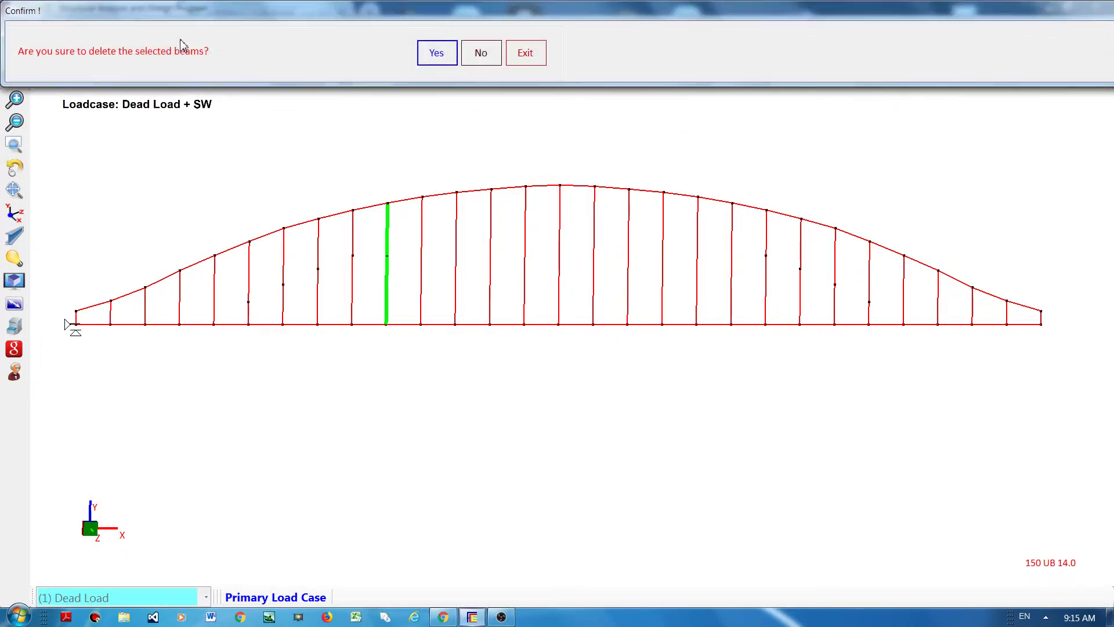
{"action": "left_click", "coordinate": [453, 55]}
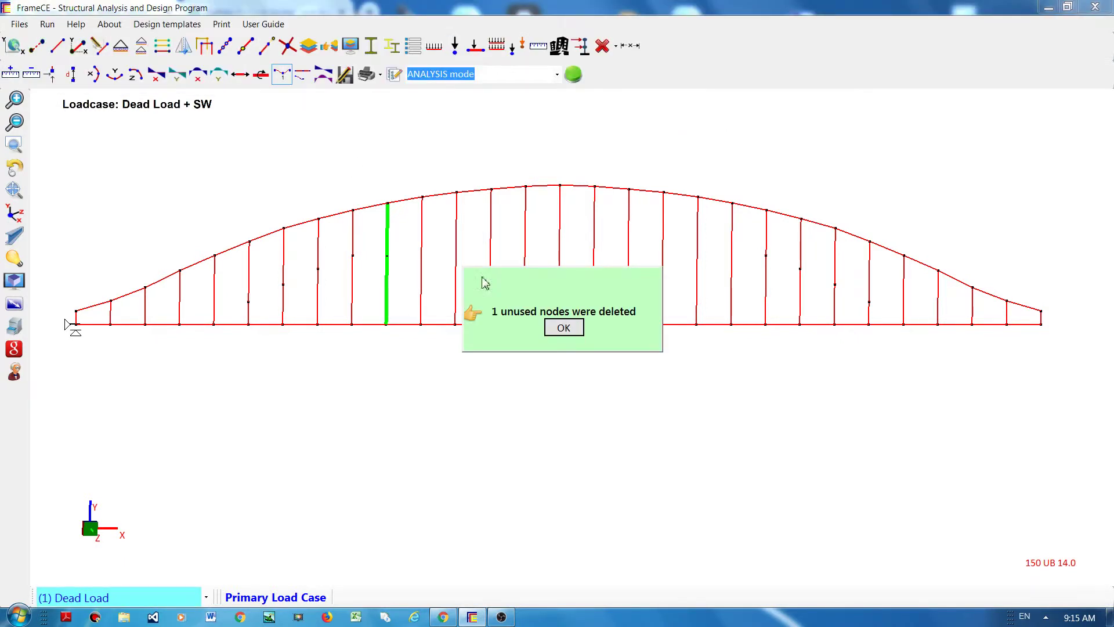
{"action": "left_click", "coordinate": [570, 327]}
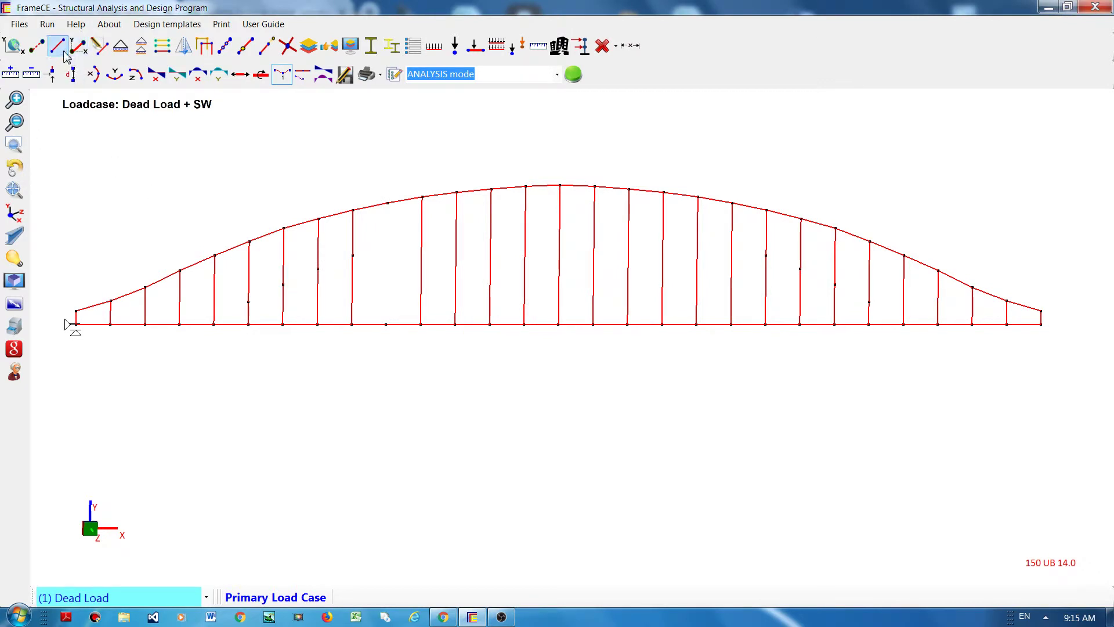
Redraw the tenth vertical from the supported end as one 150 UB 14.0 beam between the bottom and top chord nodes
{"action": "left_click", "coordinate": [58, 46]}
{"action": "left_click", "coordinate": [386, 324]}
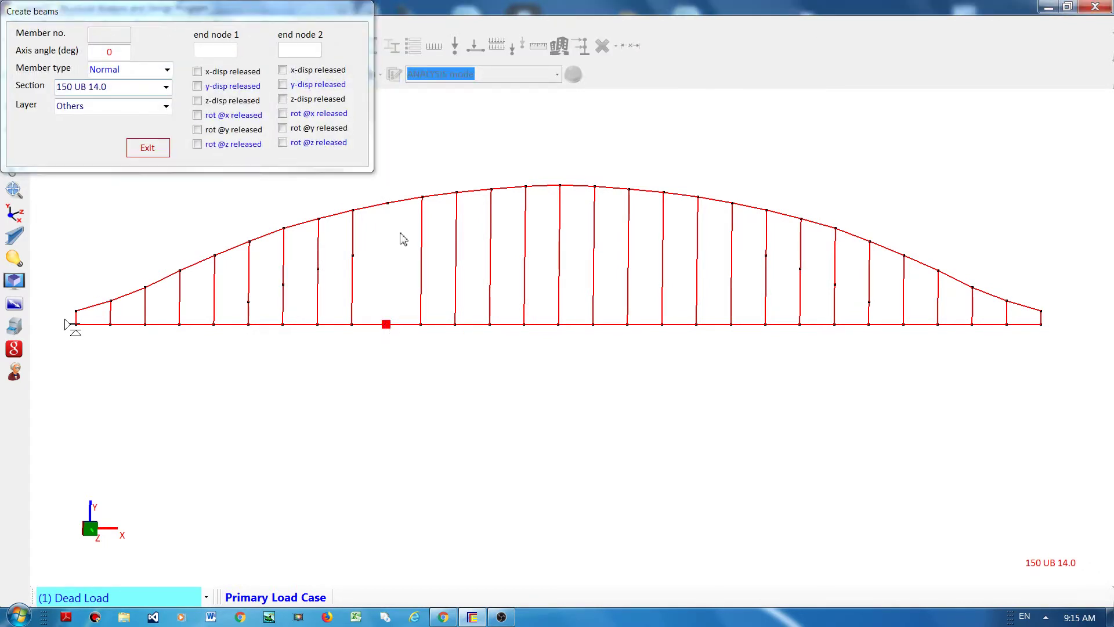
{"action": "left_click", "coordinate": [389, 204]}
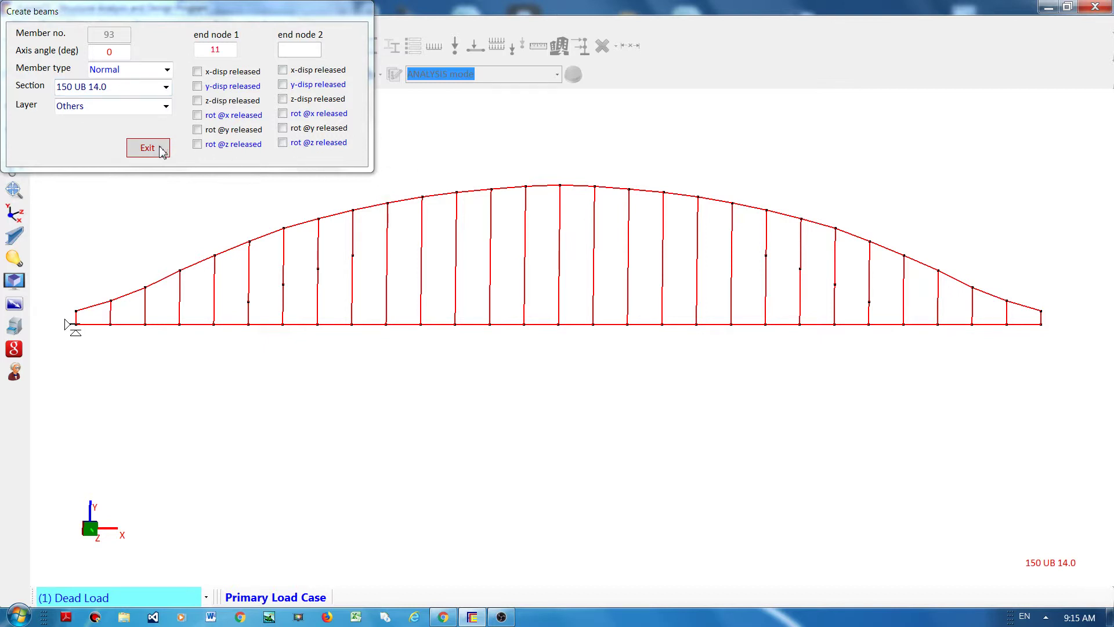
{"action": "right_click", "coordinate": [465, 148]}
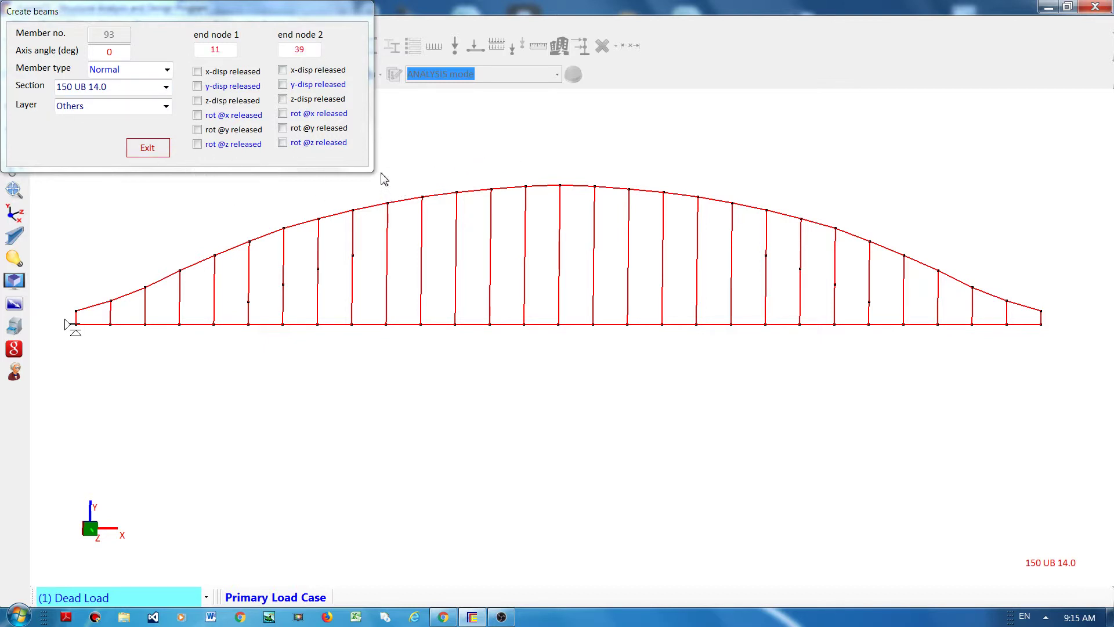
{"action": "left_click", "coordinate": [149, 149]}
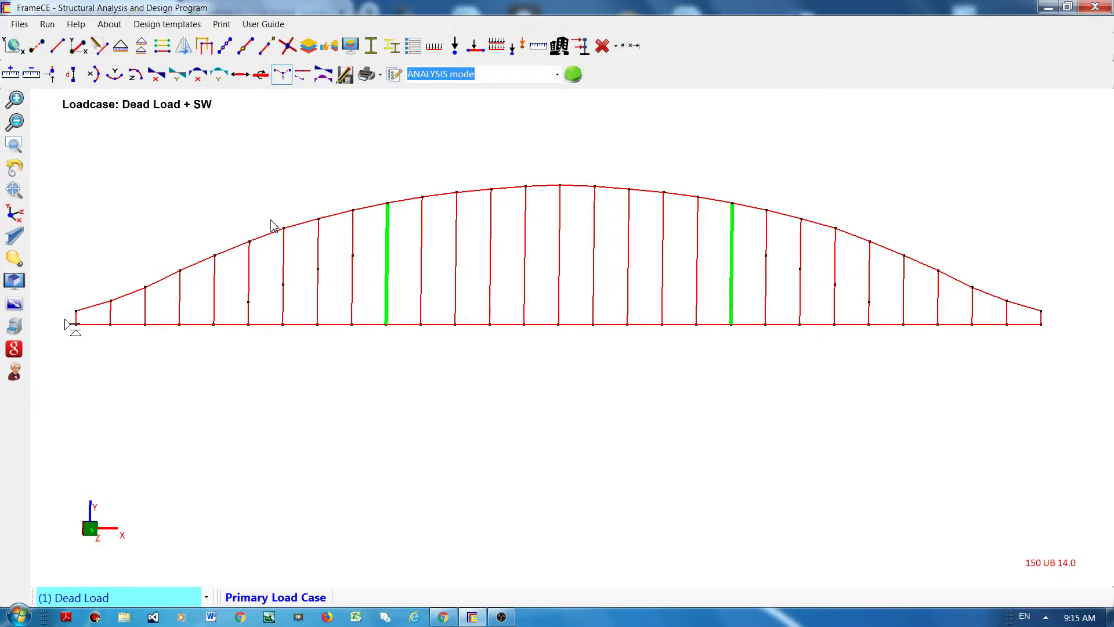
Subdivide the tenth vertical from each end by length at about 42 m
{"action": "left_click", "coordinate": [246, 47]}
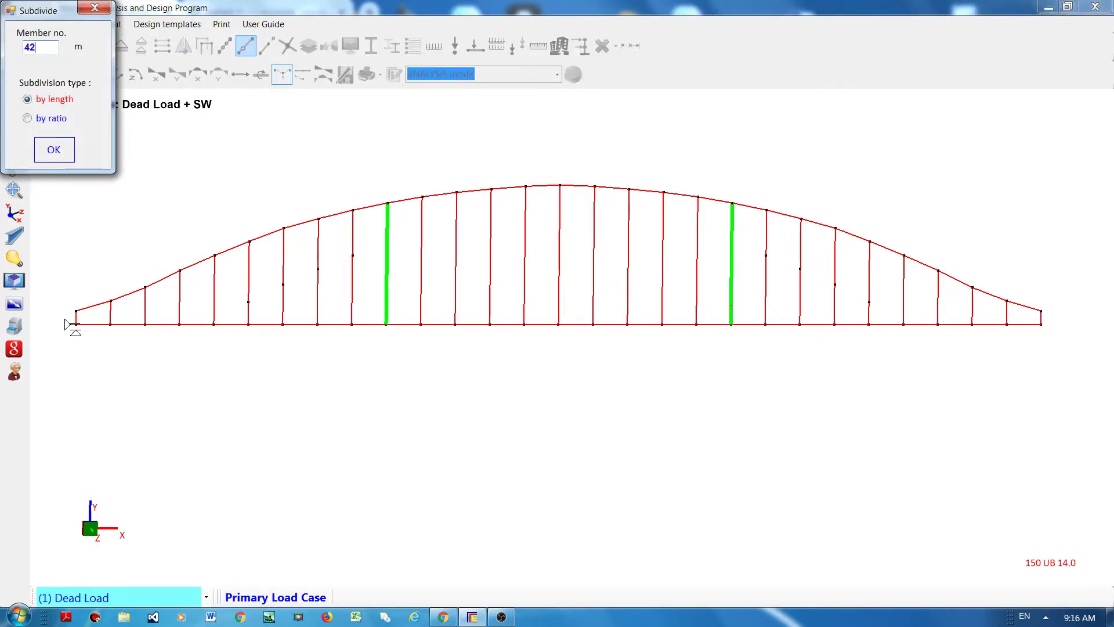
{"action": "left_click", "coordinate": [55, 151]}
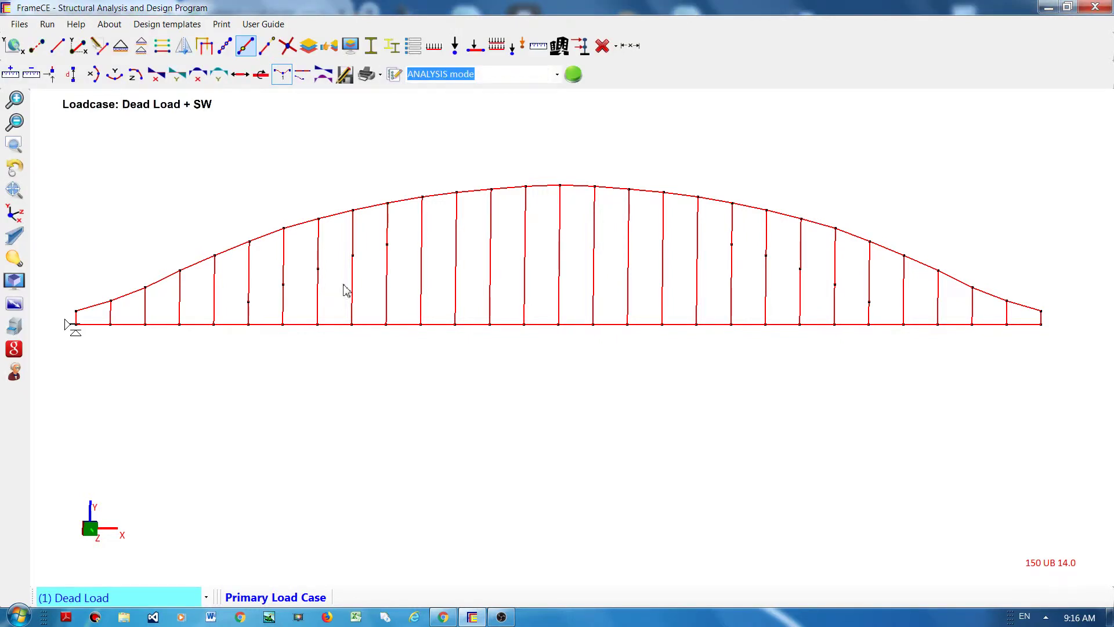
Subdivide the eleventh vertical from each end by length at about 47 m
{"action": "left_click", "coordinate": [421, 262]}
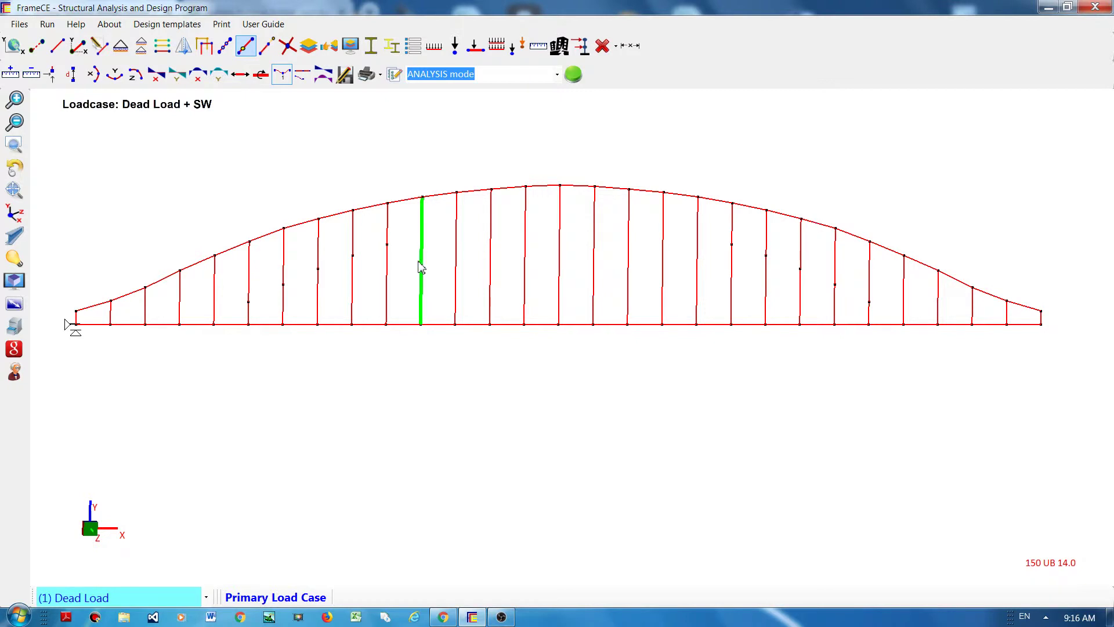
{"action": "left_click", "coordinate": [698, 300]}
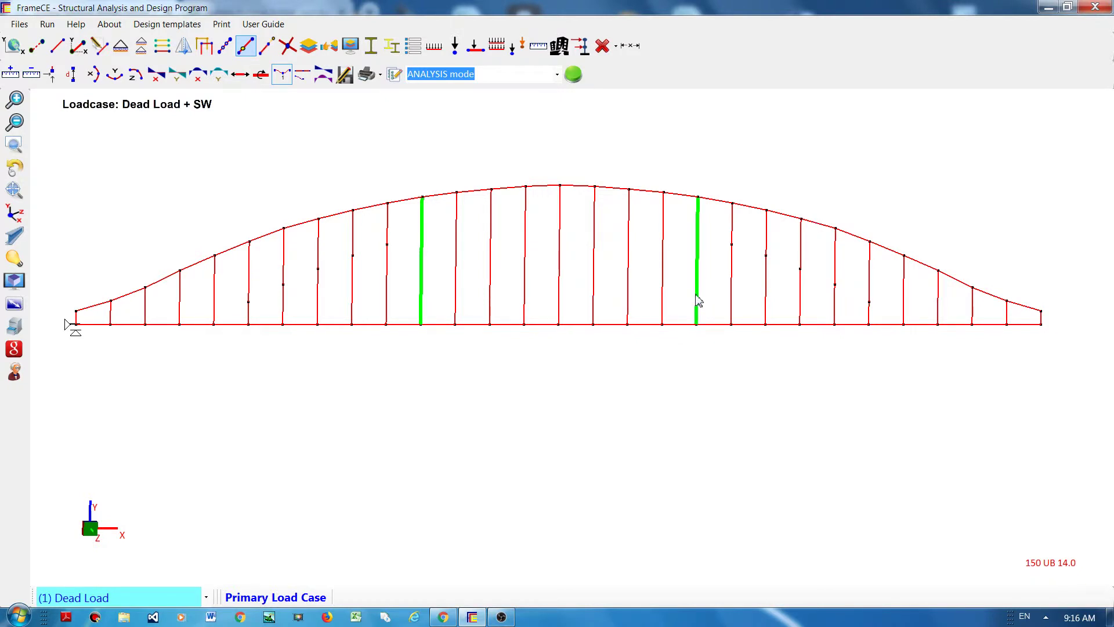
{"action": "left_click", "coordinate": [247, 50]}
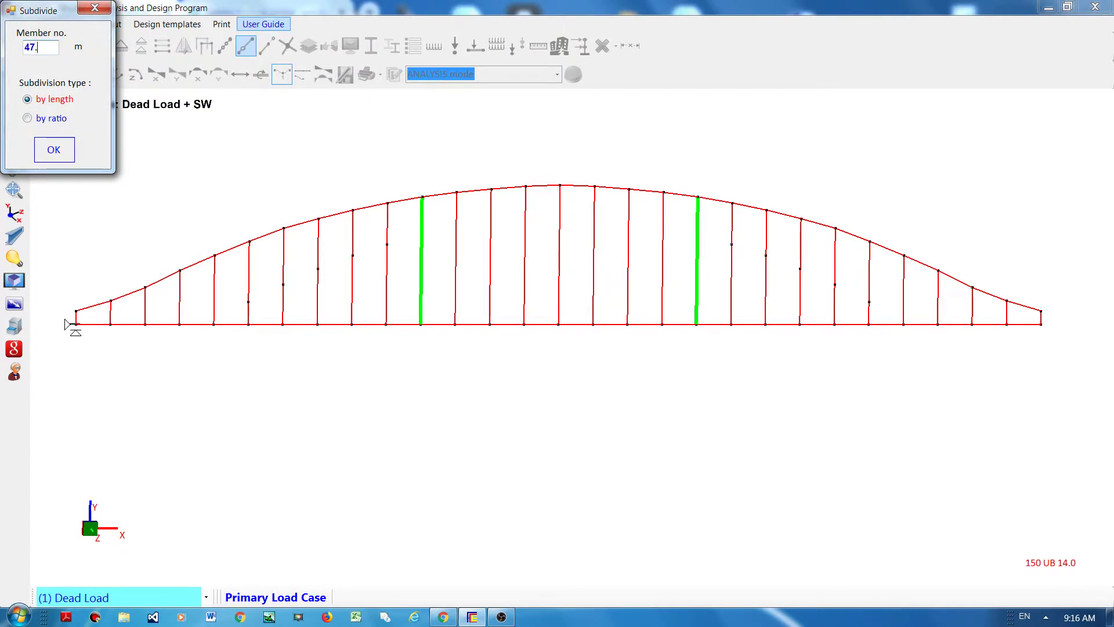
{"action": "left_click", "coordinate": [54, 150]}
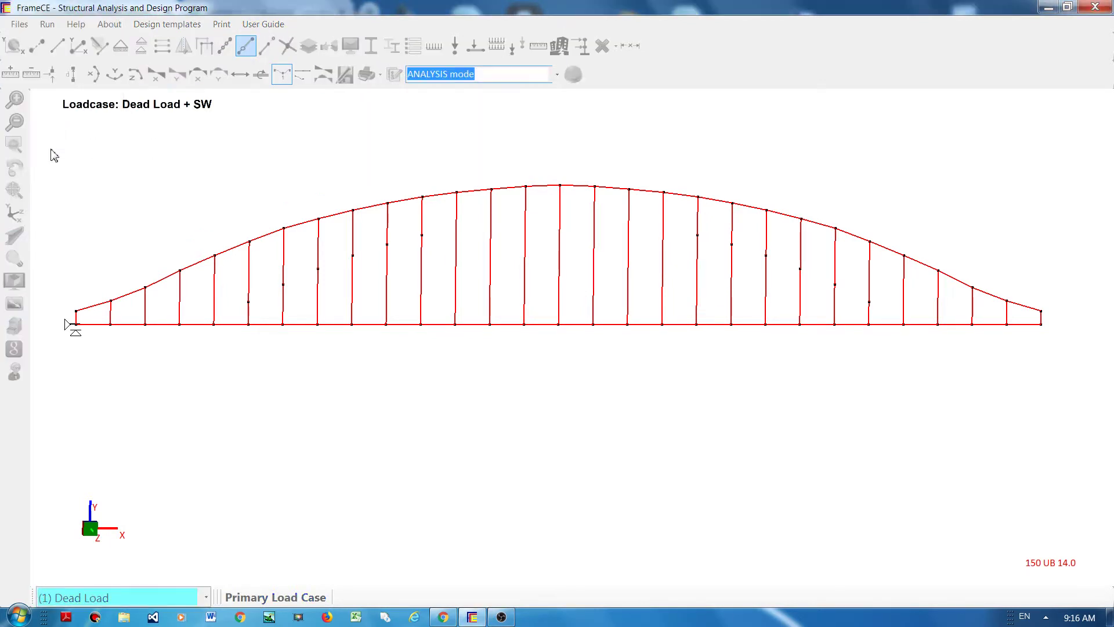
Subdivide the twelfth vertical from each end by length at 51.1 m
{"action": "left_click", "coordinate": [664, 270]}
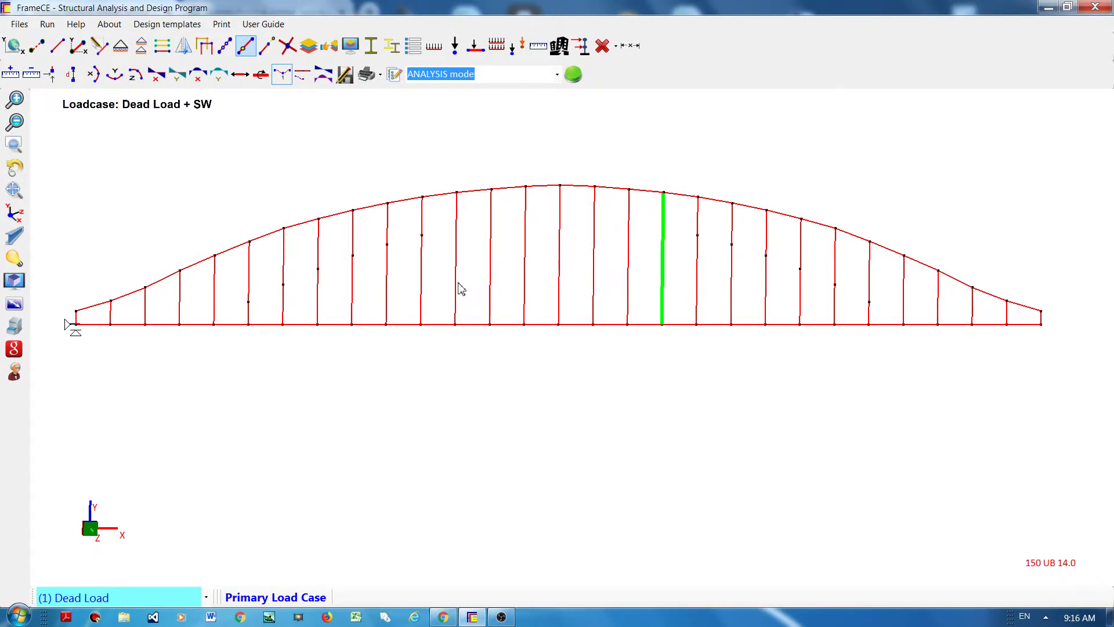
{"action": "left_click", "coordinate": [458, 285]}
{"action": "left_click", "coordinate": [422, 229]}
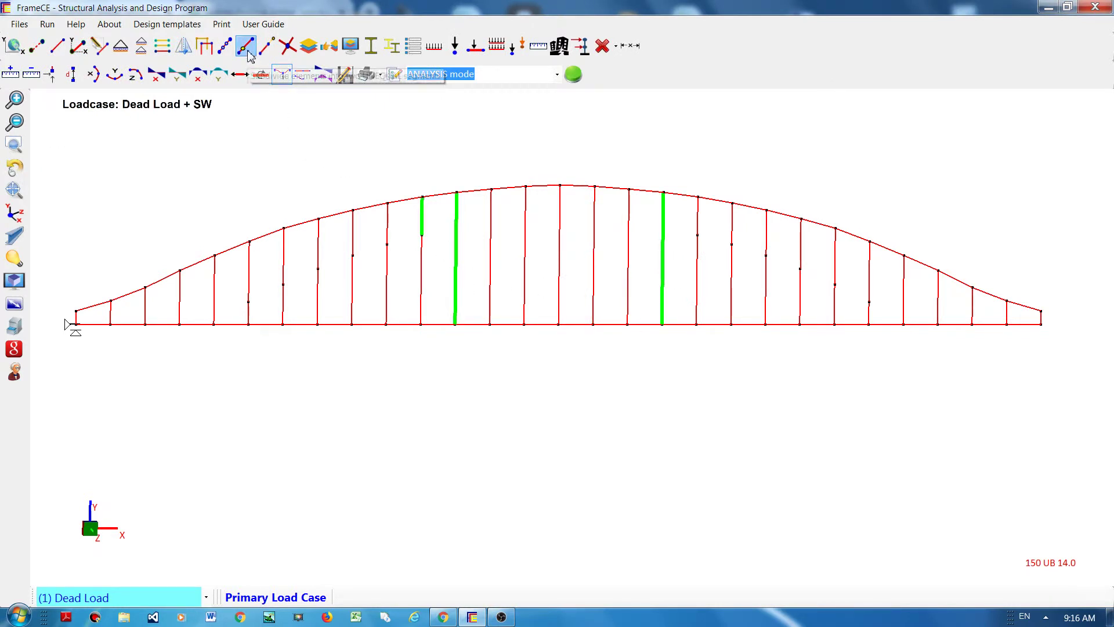
{"action": "left_click", "coordinate": [247, 50]}
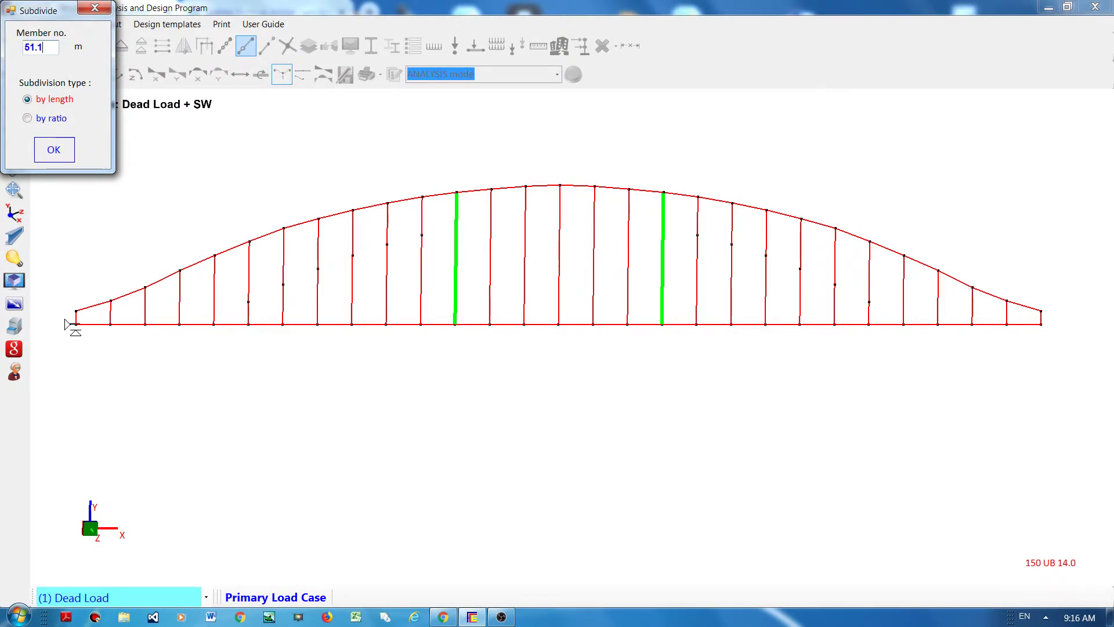
{"action": "left_click", "coordinate": [53, 149]}
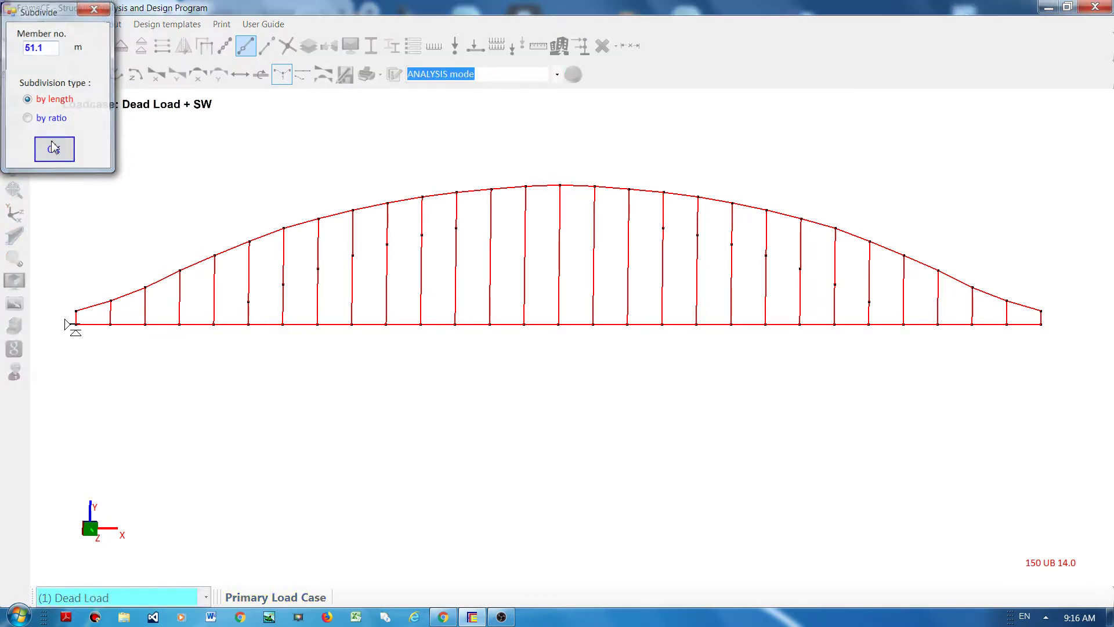
Subdivide the thirteenth vertical from each end by length at 53.8 m
{"action": "left_click", "coordinate": [422, 267]}
{"action": "left_click", "coordinate": [491, 246]}
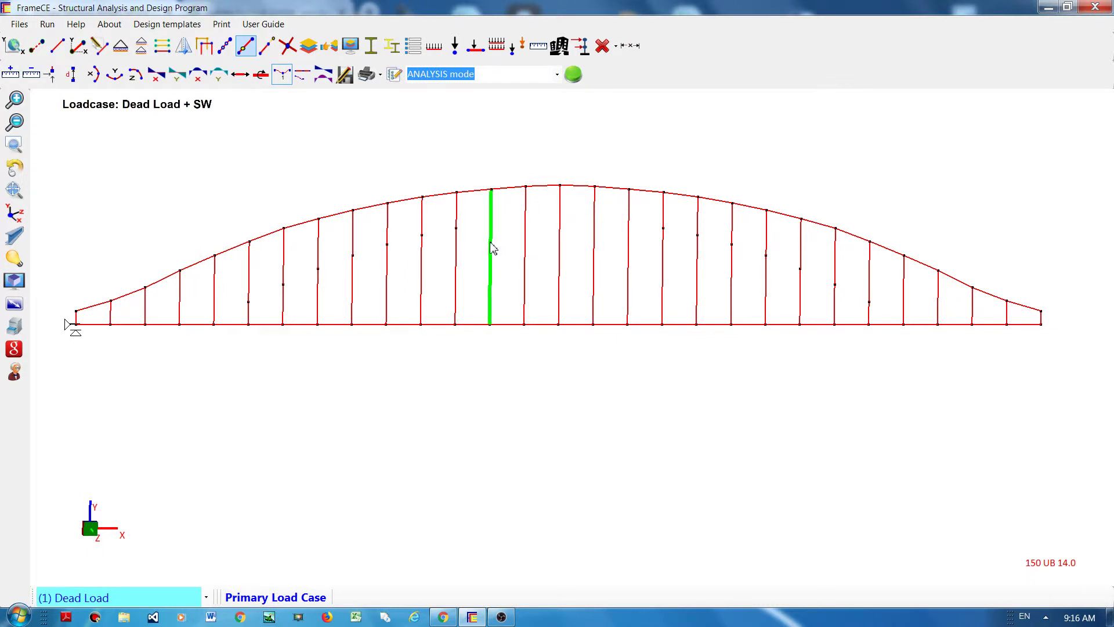
{"action": "left_click", "coordinate": [629, 263]}
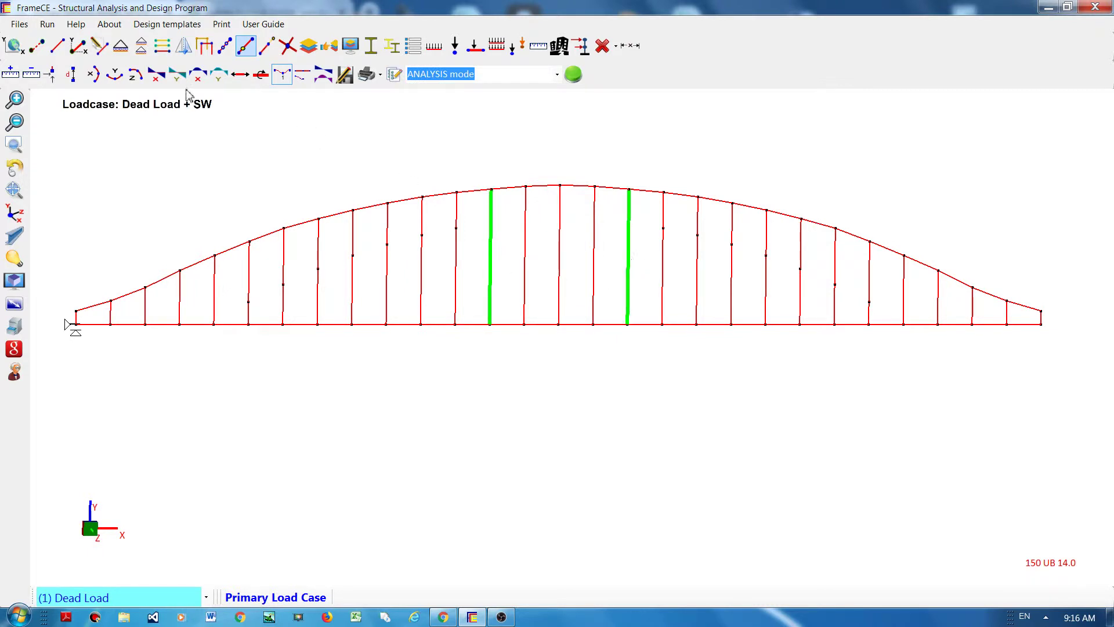
{"action": "left_click", "coordinate": [246, 48]}
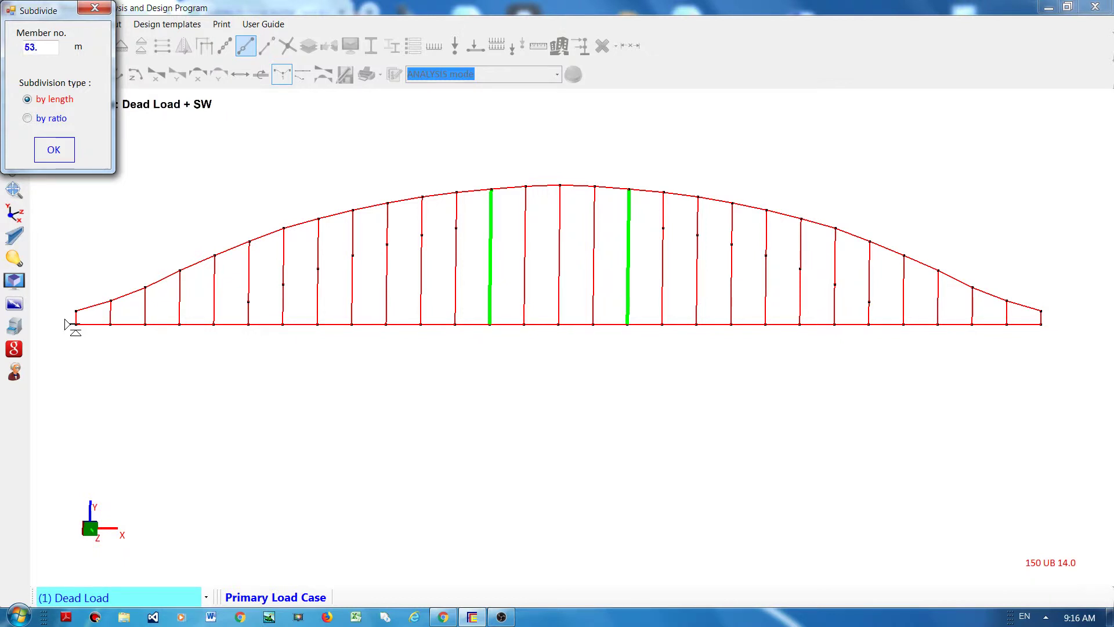
{"action": "type", "text": "53.8"}
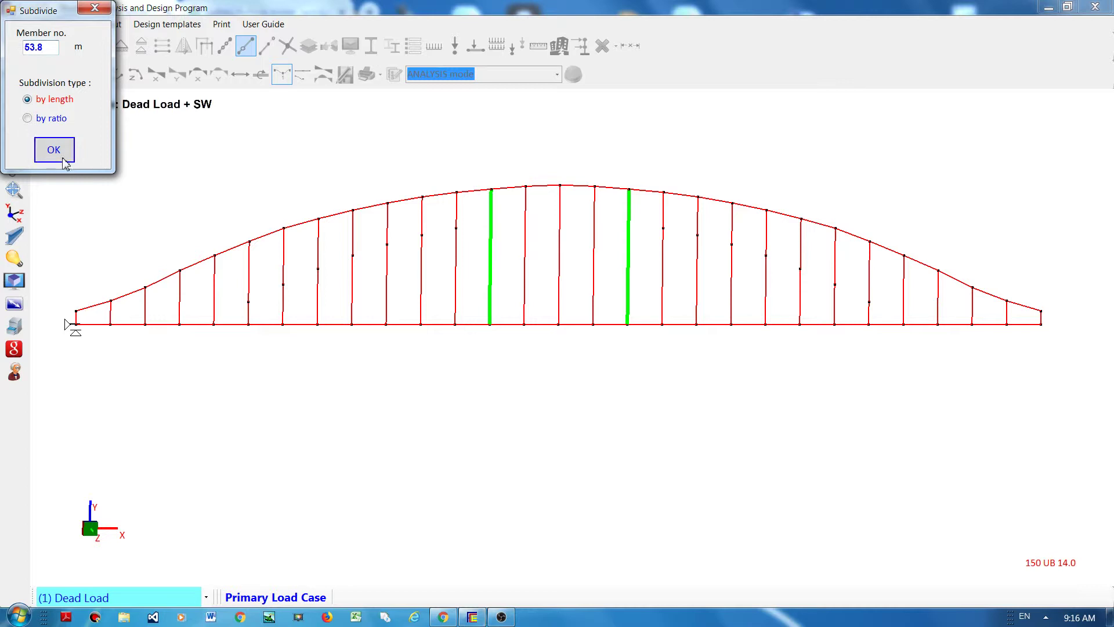
{"action": "left_click", "coordinate": [64, 158]}
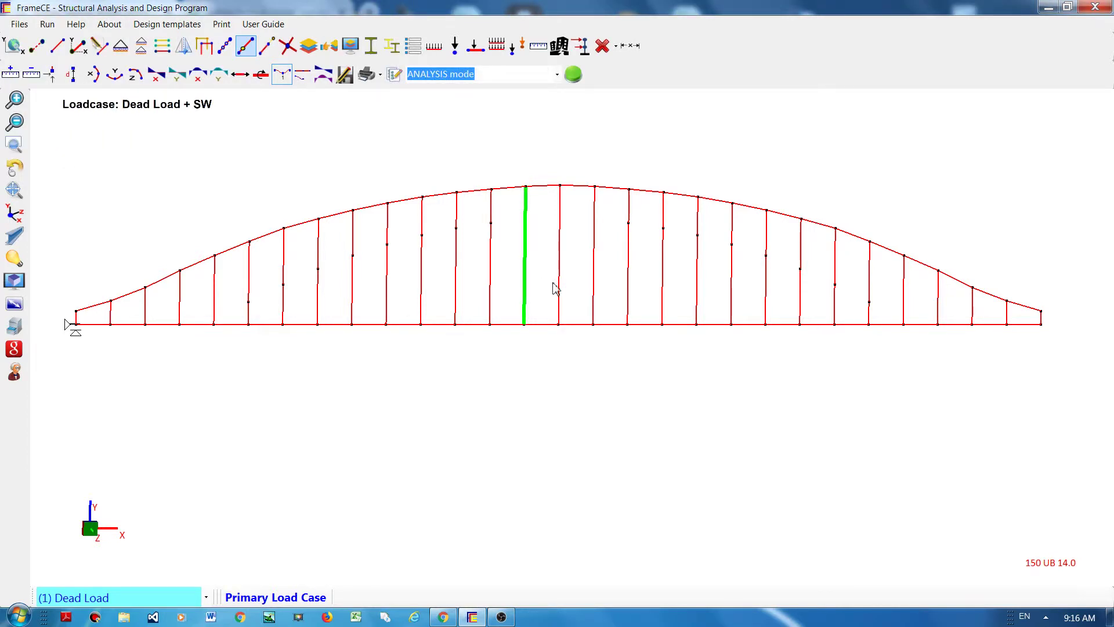
Subdivide the verticals on both sides of the central one by length at 56 m
{"action": "left_click", "coordinate": [593, 273]}
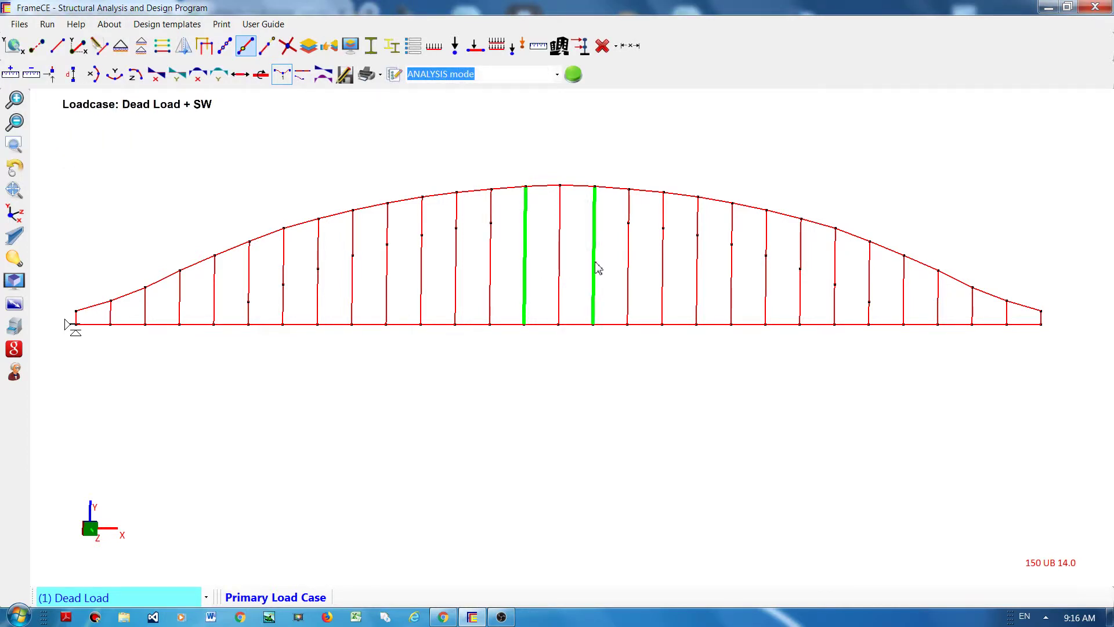
{"action": "left_click", "coordinate": [252, 53]}
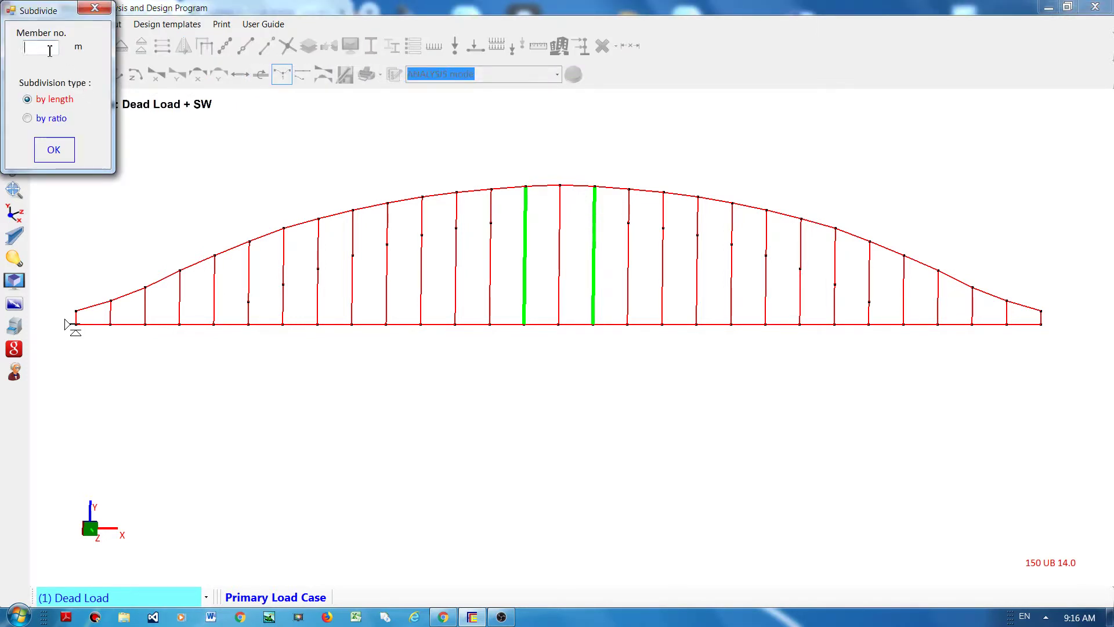
{"action": "type", "text": "56"}
{"action": "left_click", "coordinate": [53, 150]}
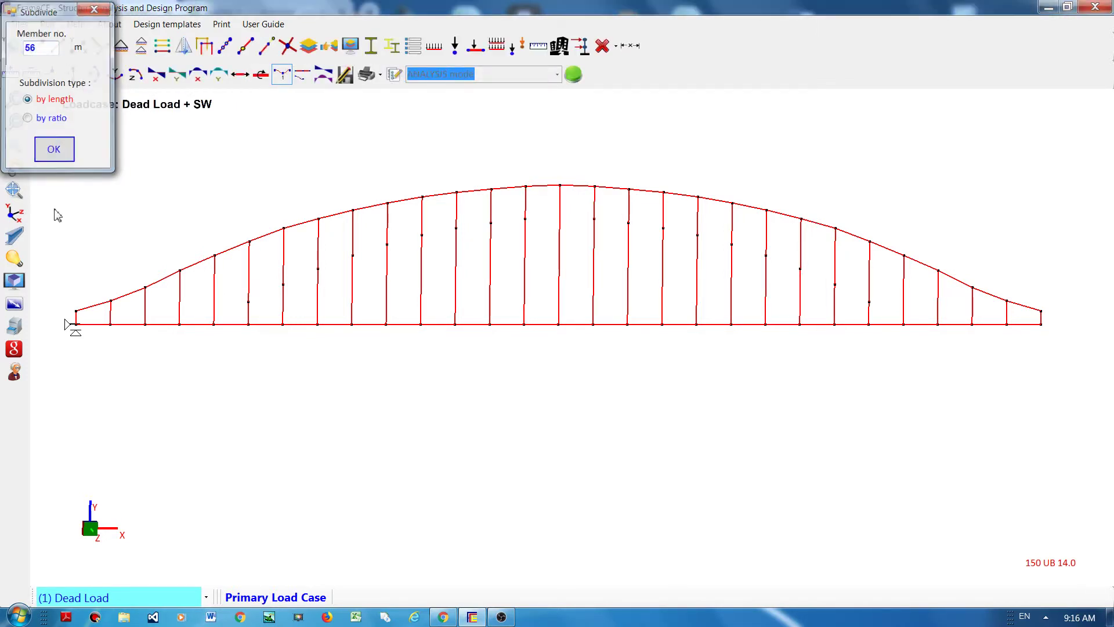
Subdivide the central vertical at the arch crown by length at 56 m
{"action": "left_click", "coordinate": [561, 238]}
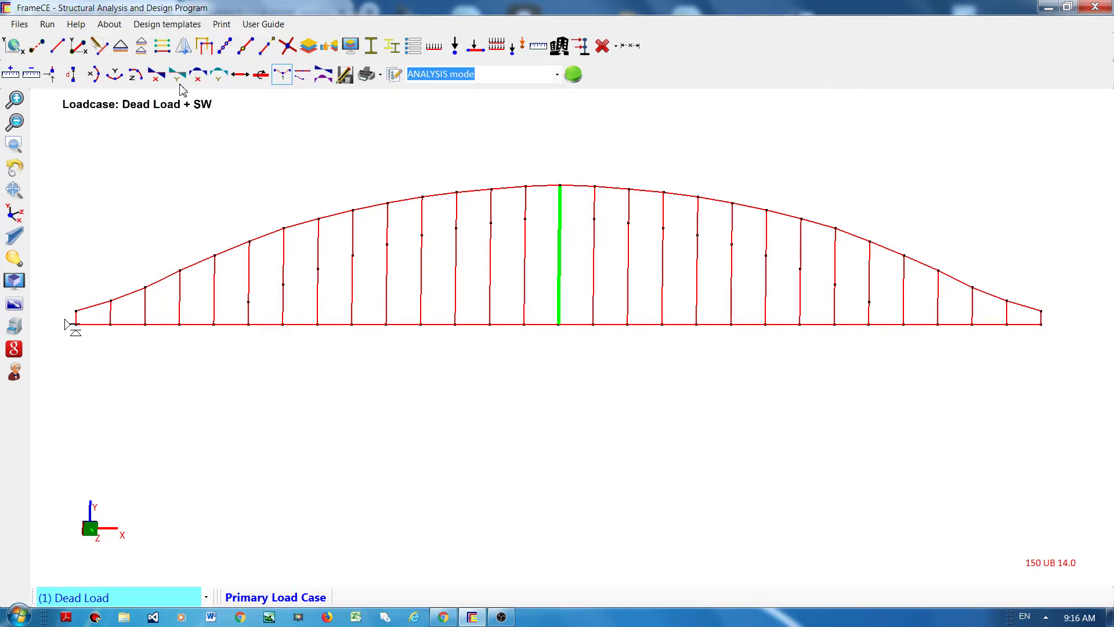
{"action": "left_click", "coordinate": [227, 52]}
{"action": "left_click", "coordinate": [244, 50]}
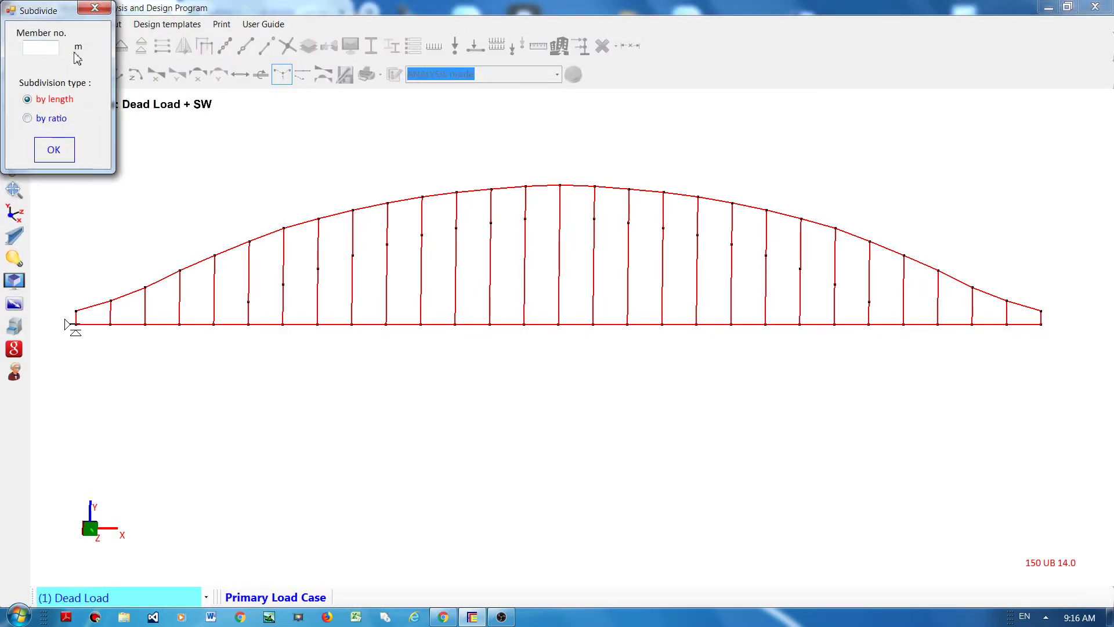
{"action": "type", "text": "56"}
{"action": "left_click", "coordinate": [57, 147]}
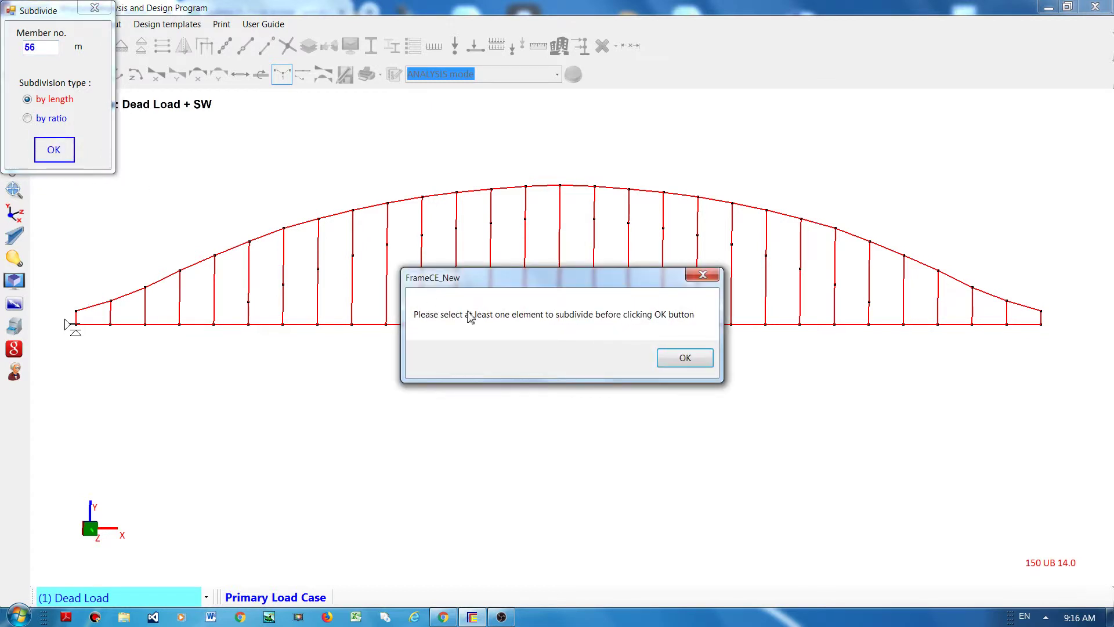
{"action": "left_click", "coordinate": [678, 362]}
{"action": "left_click", "coordinate": [561, 273]}
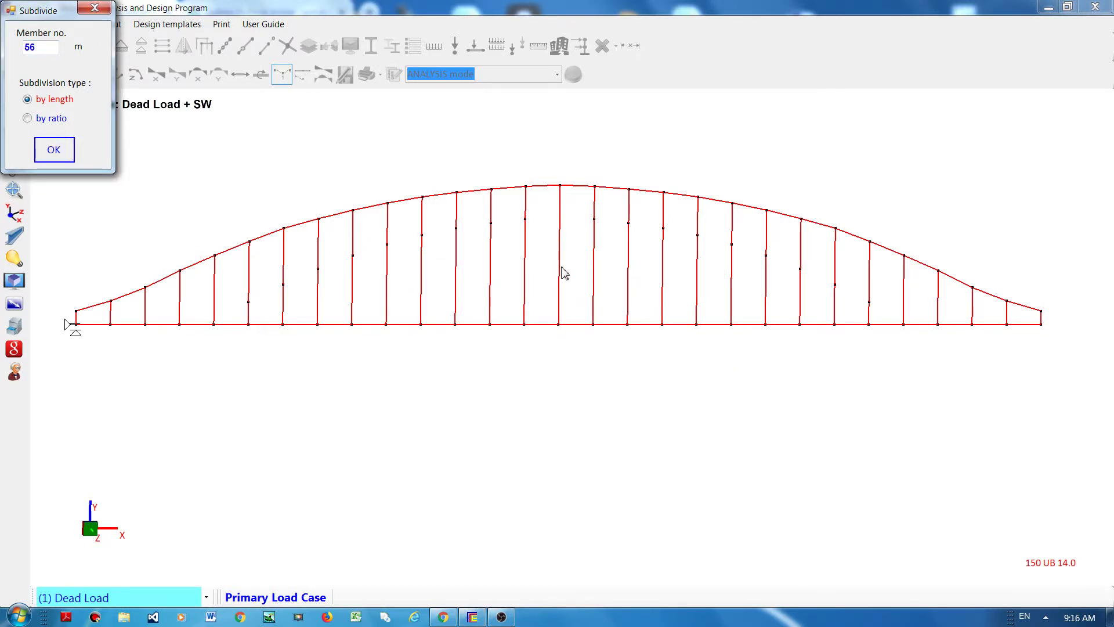
{"action": "left_click", "coordinate": [53, 149]}
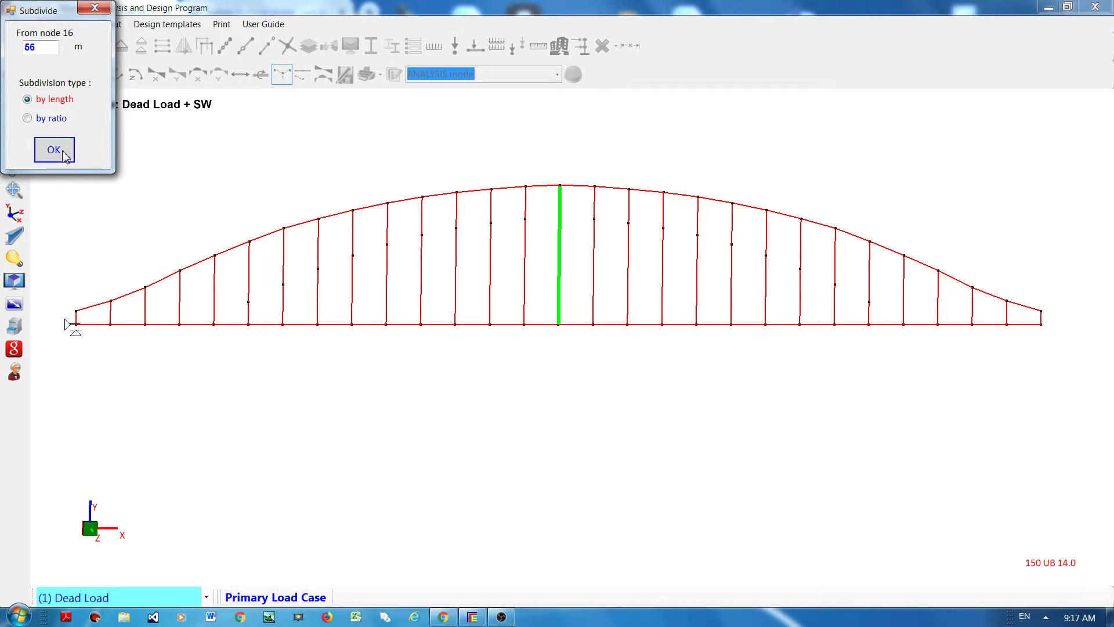
{"action": "left_click", "coordinate": [53, 149]}
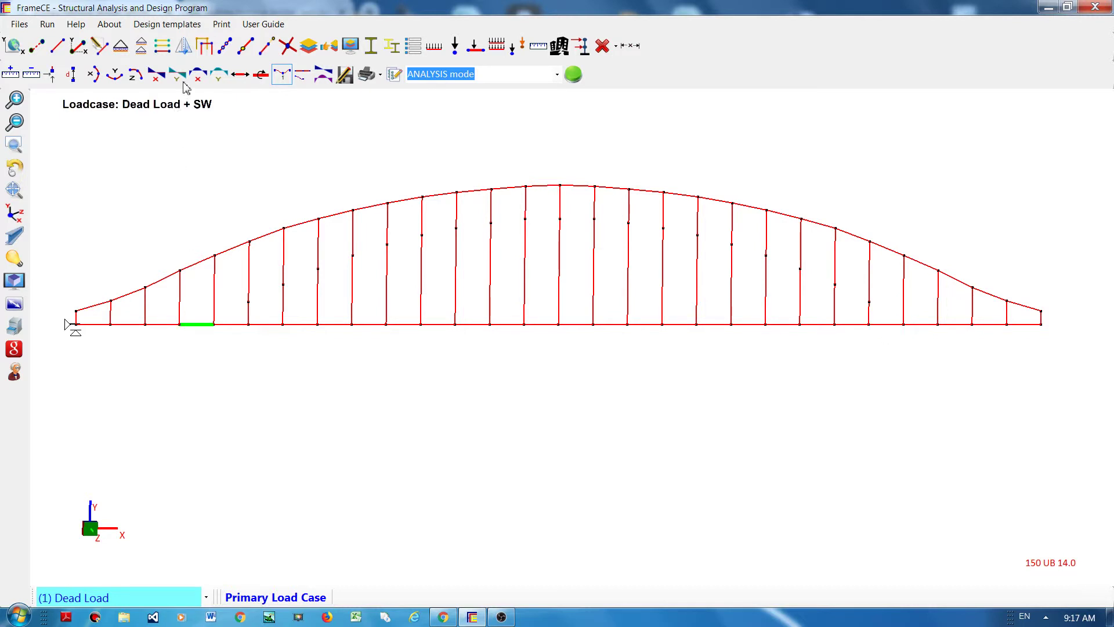
Draw 150 UB 14.0 lower arch chord beams from the fifth bottom chord node through the intermediate nodes to the fourteenth vertical from the supported end
{"action": "left_click", "coordinate": [57, 46]}
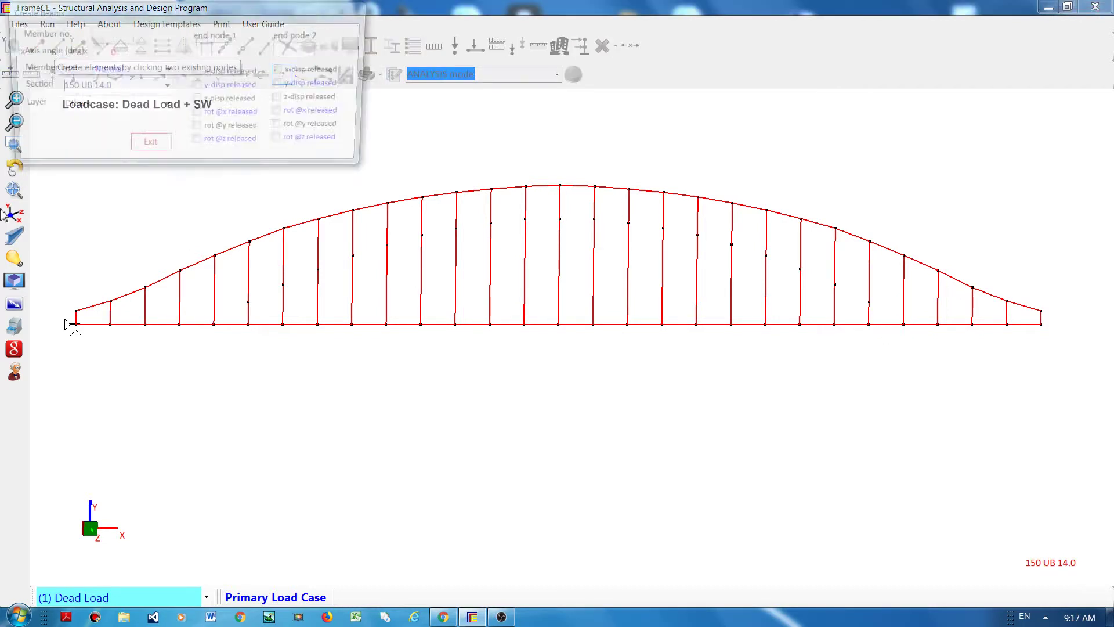
{"action": "left_click", "coordinate": [214, 324]}
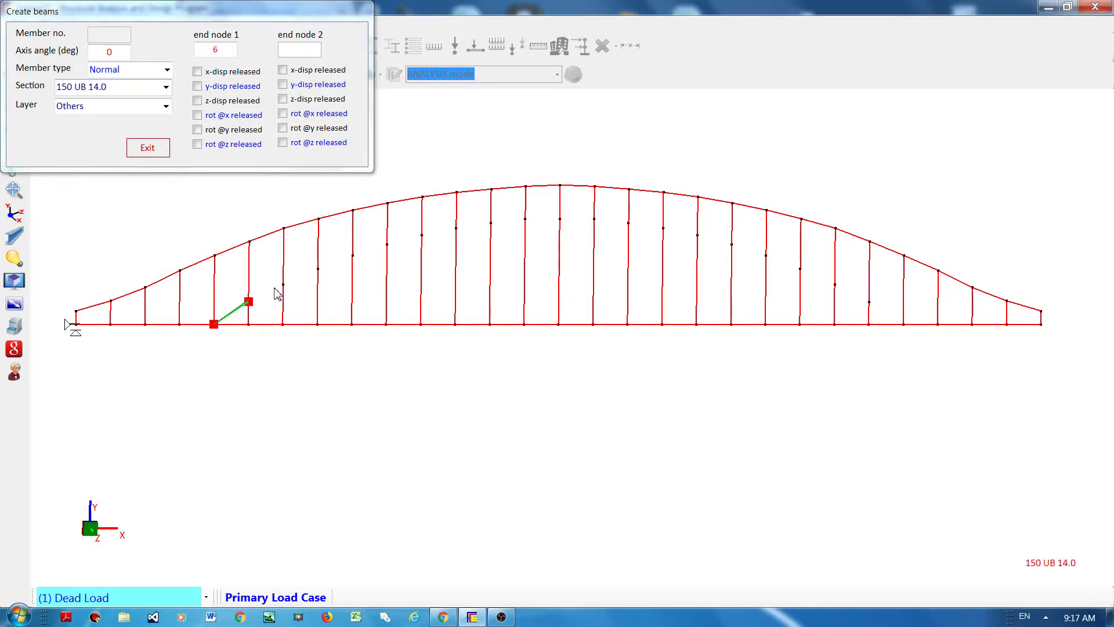
{"action": "left_click", "coordinate": [249, 301]}
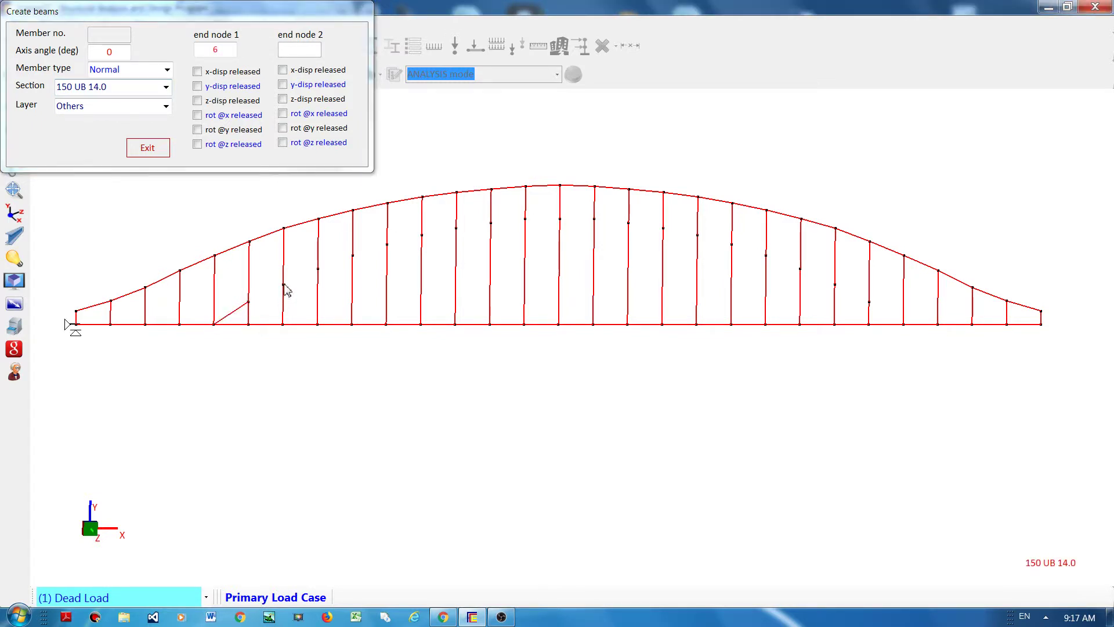
{"action": "left_click", "coordinate": [318, 269]}
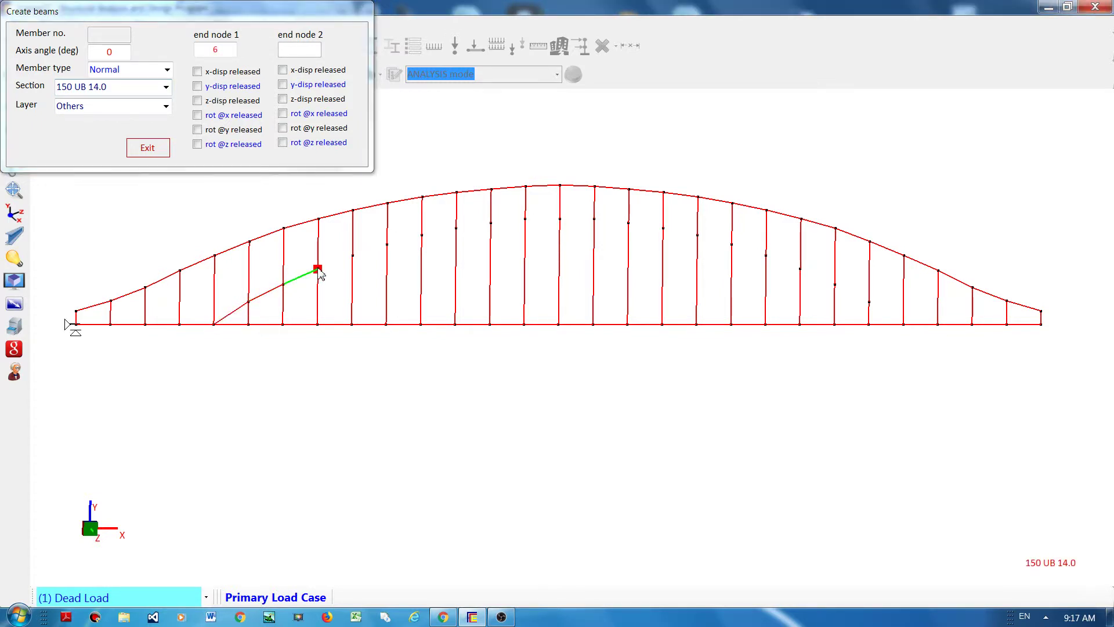
{"action": "left_click", "coordinate": [352, 255]}
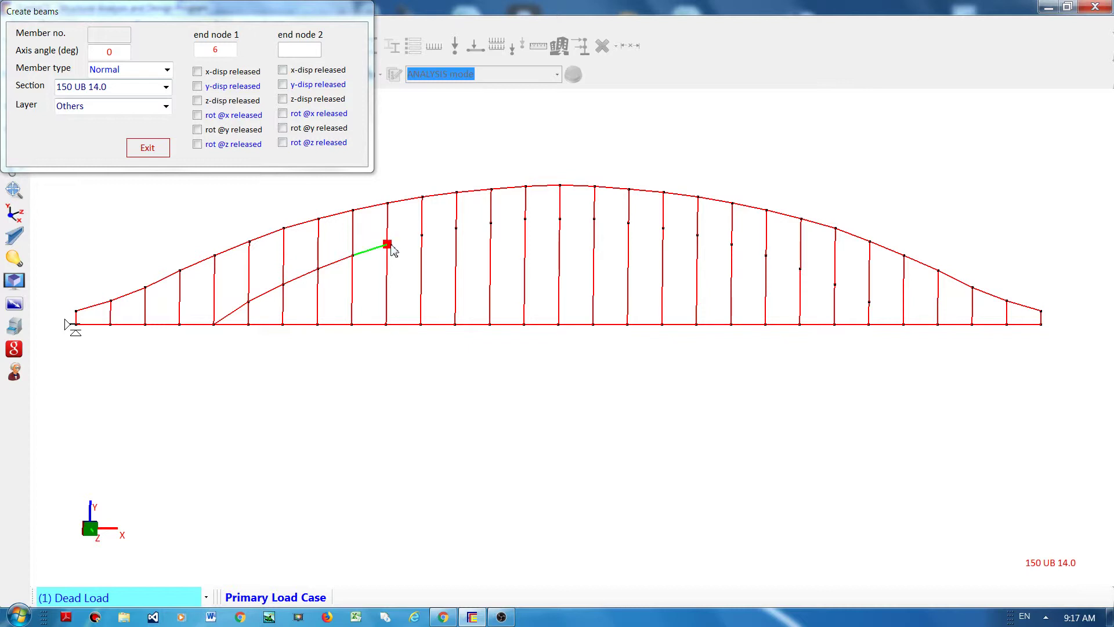
{"action": "left_click", "coordinate": [422, 235]}
{"action": "left_click", "coordinate": [457, 229]}
{"action": "left_click", "coordinate": [491, 224]}
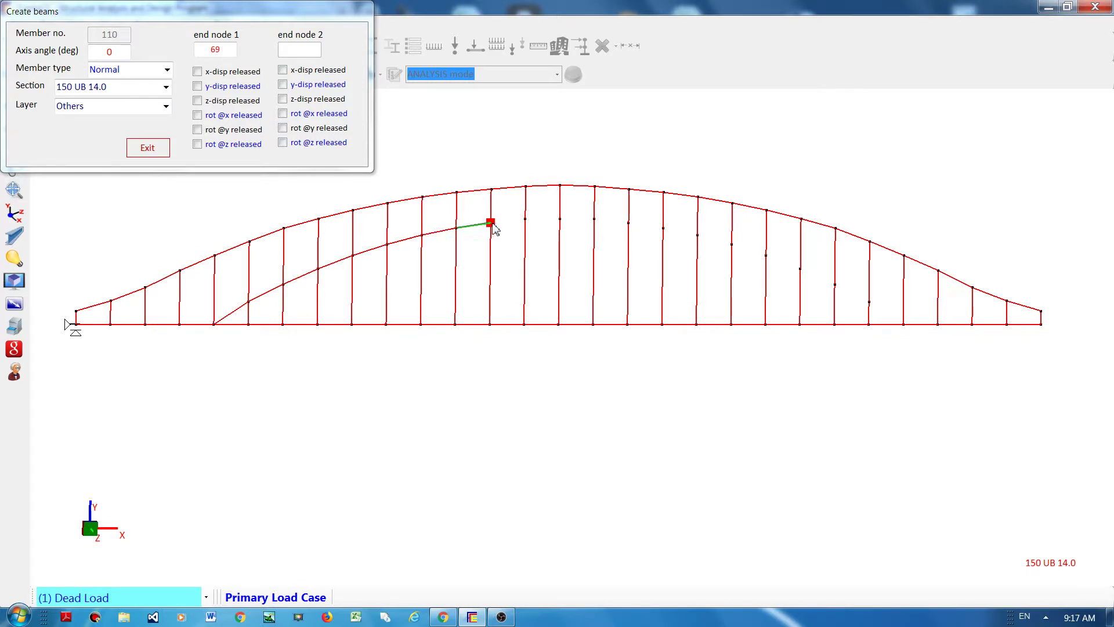
{"action": "left_click", "coordinate": [524, 220]}
Continue the 150 UB 14.0 lower arch chord over the crown and down to the fifth bottom chord node from the unsupported end
{"action": "left_click", "coordinate": [629, 223]}
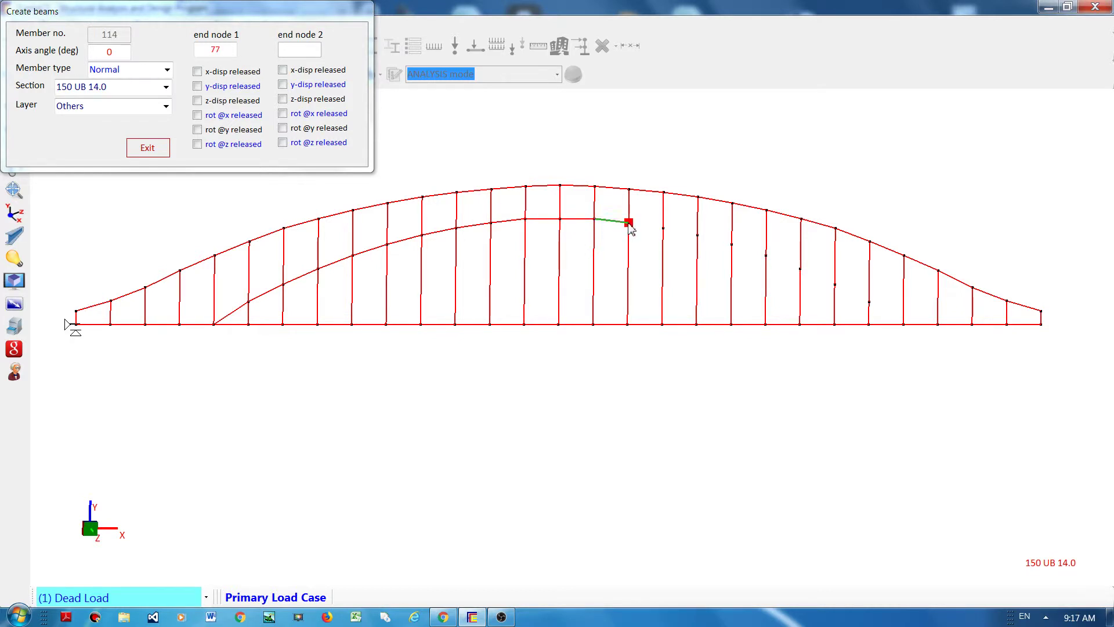
{"action": "left_click", "coordinate": [664, 228]}
{"action": "left_click", "coordinate": [698, 235]}
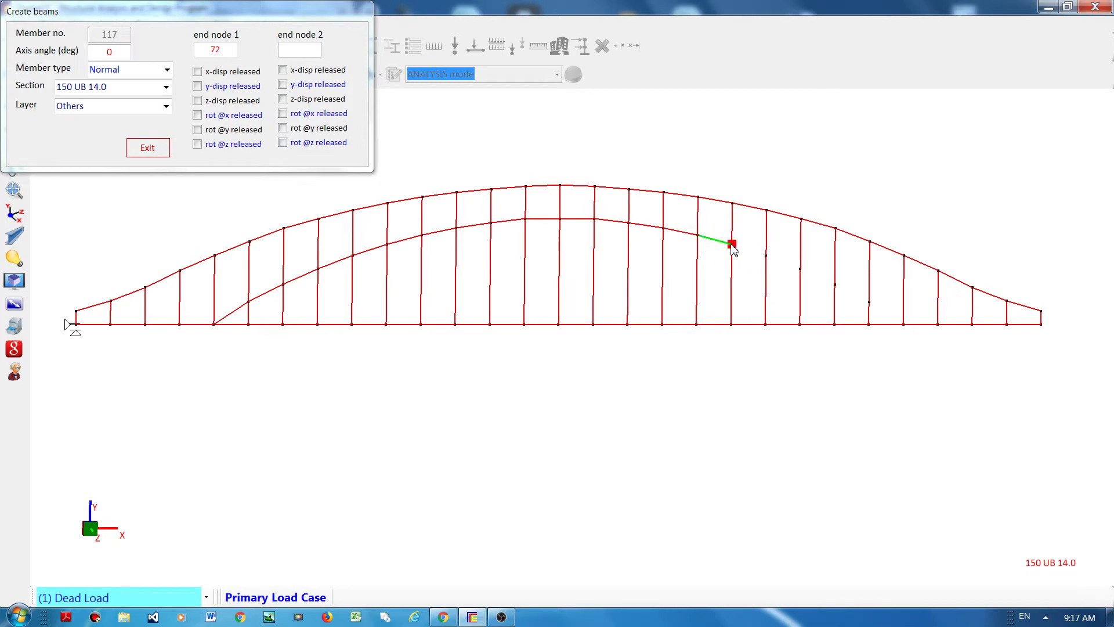
{"action": "left_click", "coordinate": [732, 244]}
{"action": "left_click", "coordinate": [802, 278]}
{"action": "left_click", "coordinate": [801, 269]}
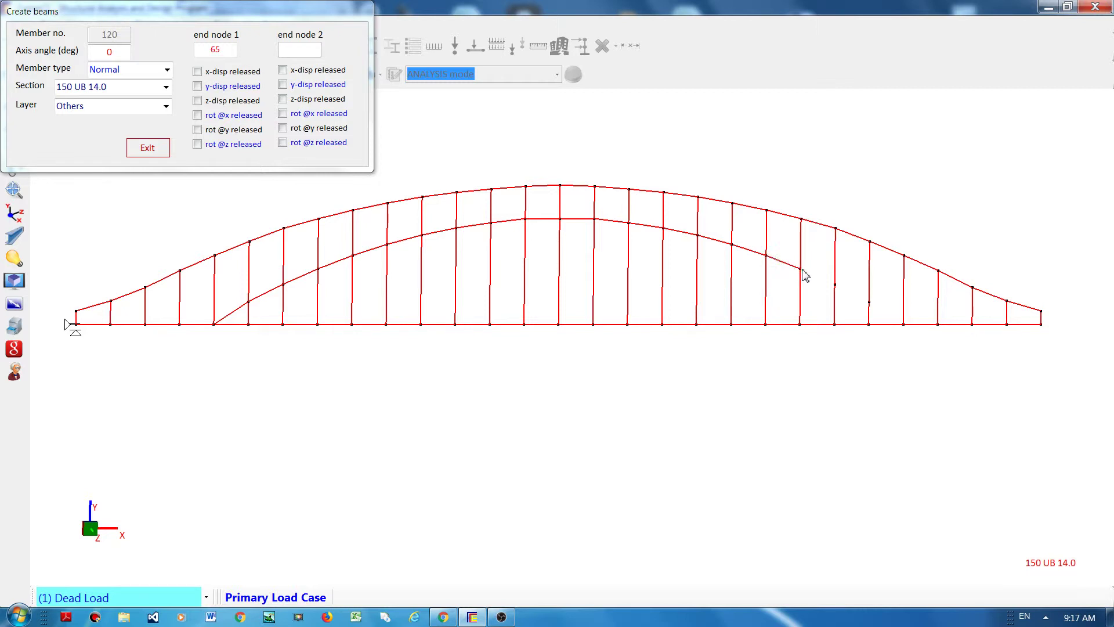
{"action": "left_click", "coordinate": [835, 286]}
{"action": "left_click", "coordinate": [871, 304]}
{"action": "left_click", "coordinate": [904, 325]}
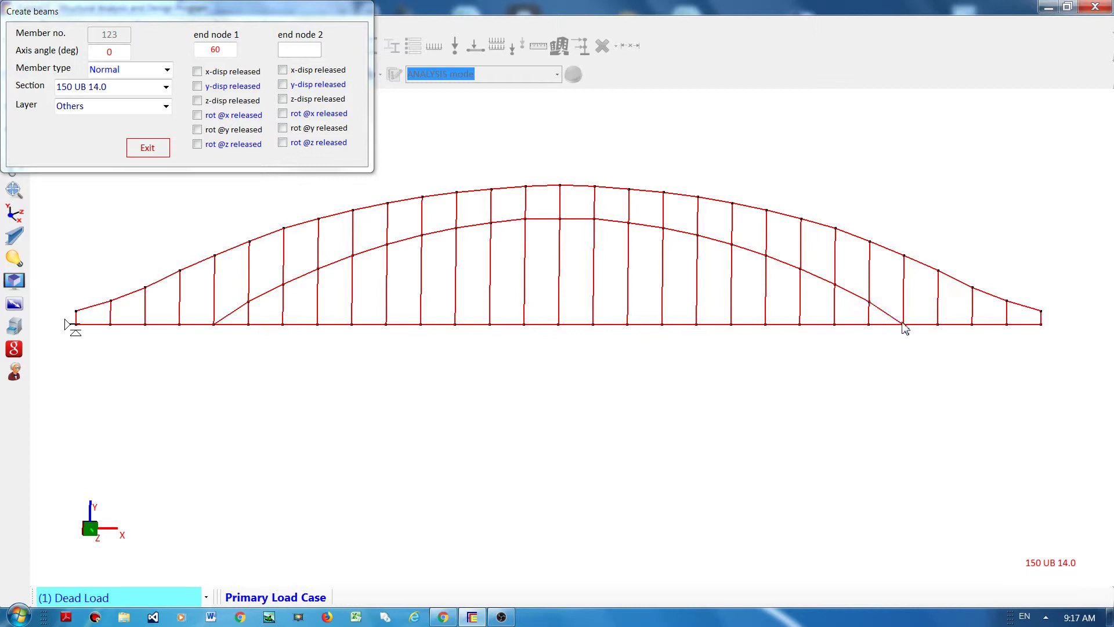
{"action": "right_click", "coordinate": [903, 385]}
{"action": "left_click", "coordinate": [147, 149]}
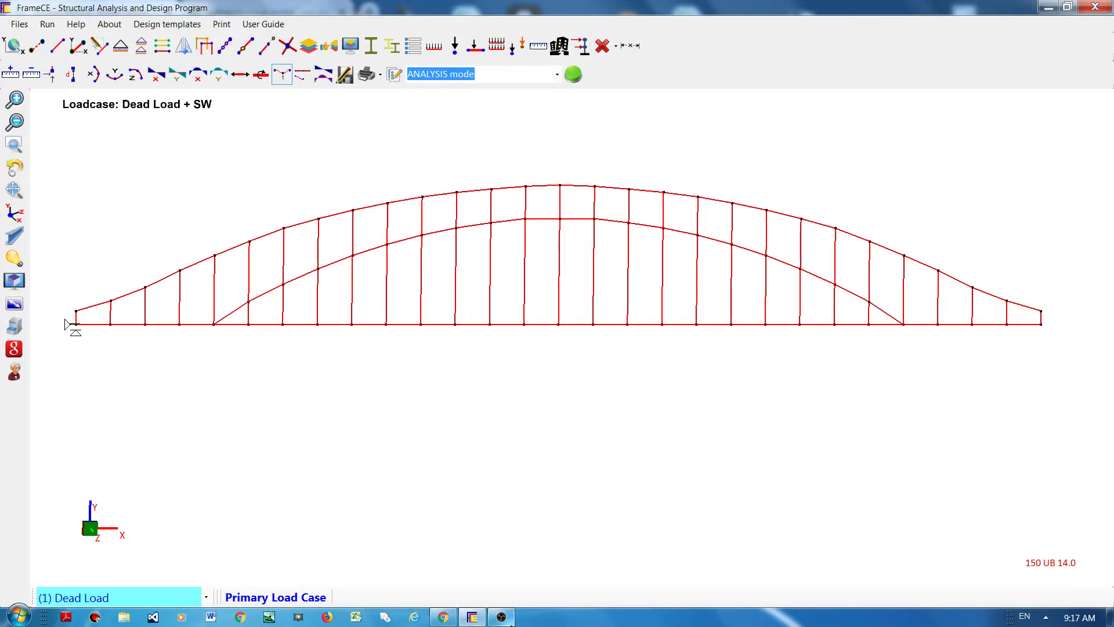
Switch to Chrome to examine the Sydney Harbour Bridge reference photo, and return to FrameCE
{"action": "left_click", "coordinate": [451, 619]}
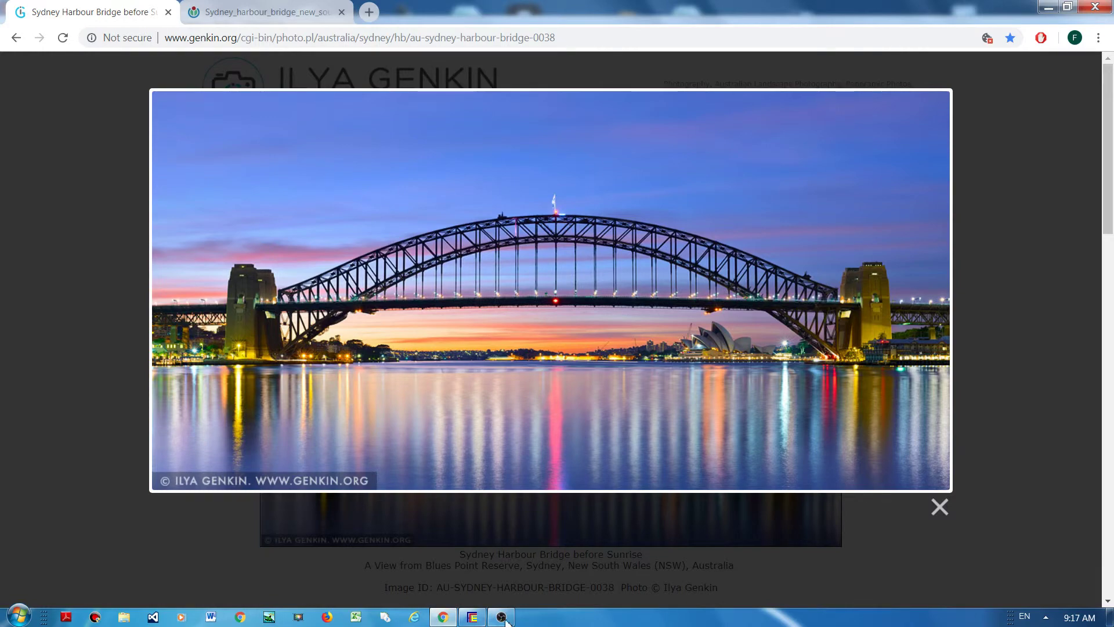
{"action": "left_click", "coordinate": [476, 619]}
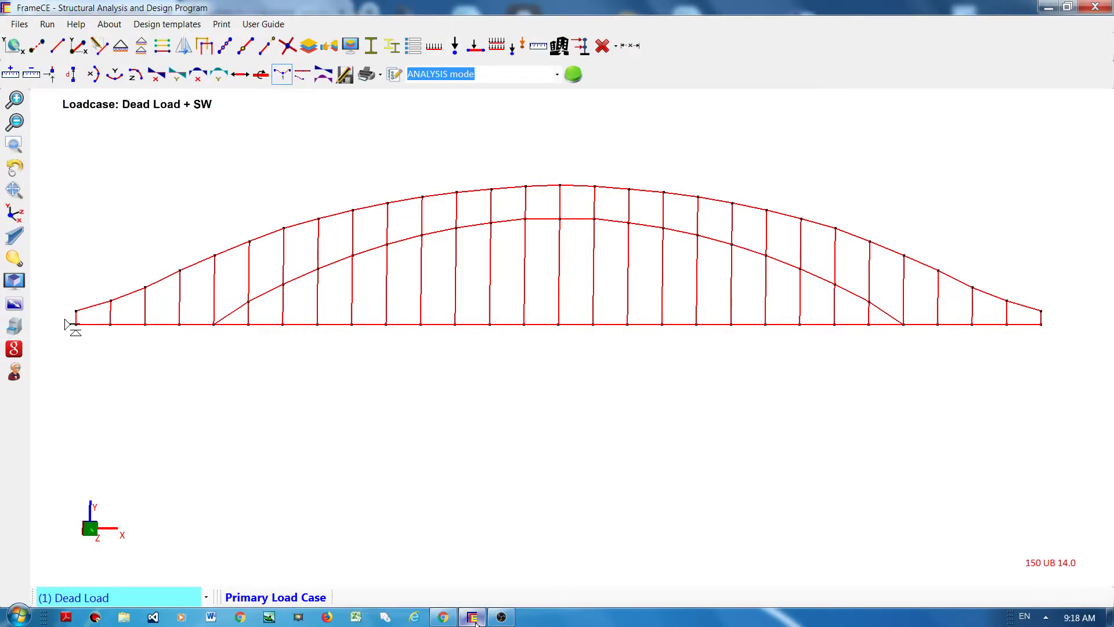
Check the arch bracing in Chrome's bridge photo, and in FrameCE draw three 150 UB 14.0 diagonals outward from the crown toward the unsupported end
{"action": "left_click", "coordinate": [443, 618]}
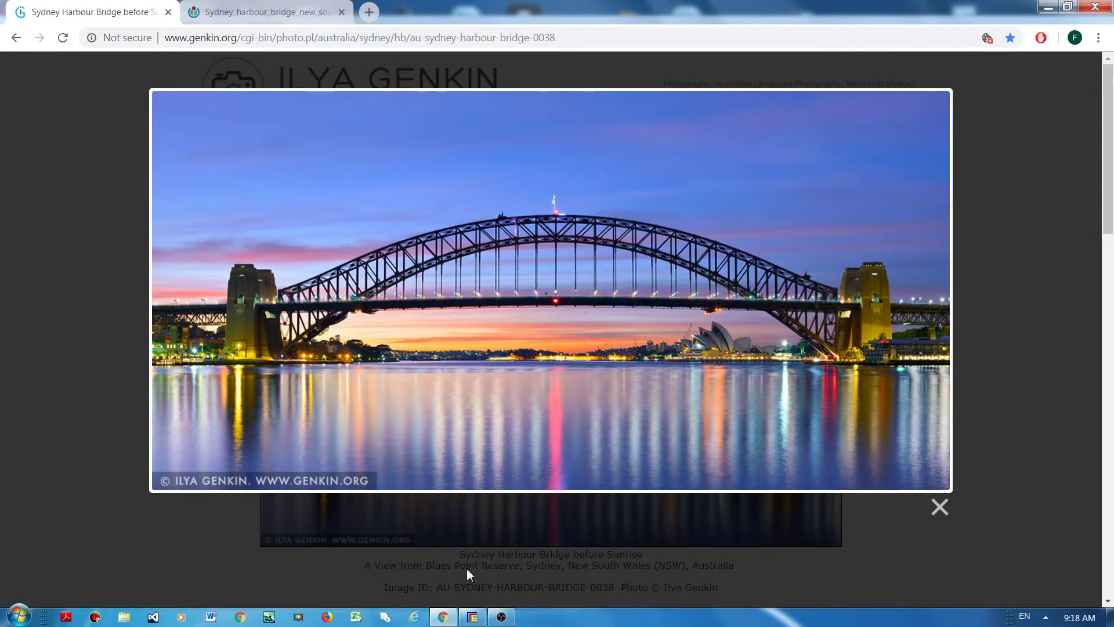
{"action": "left_click", "coordinate": [473, 618]}
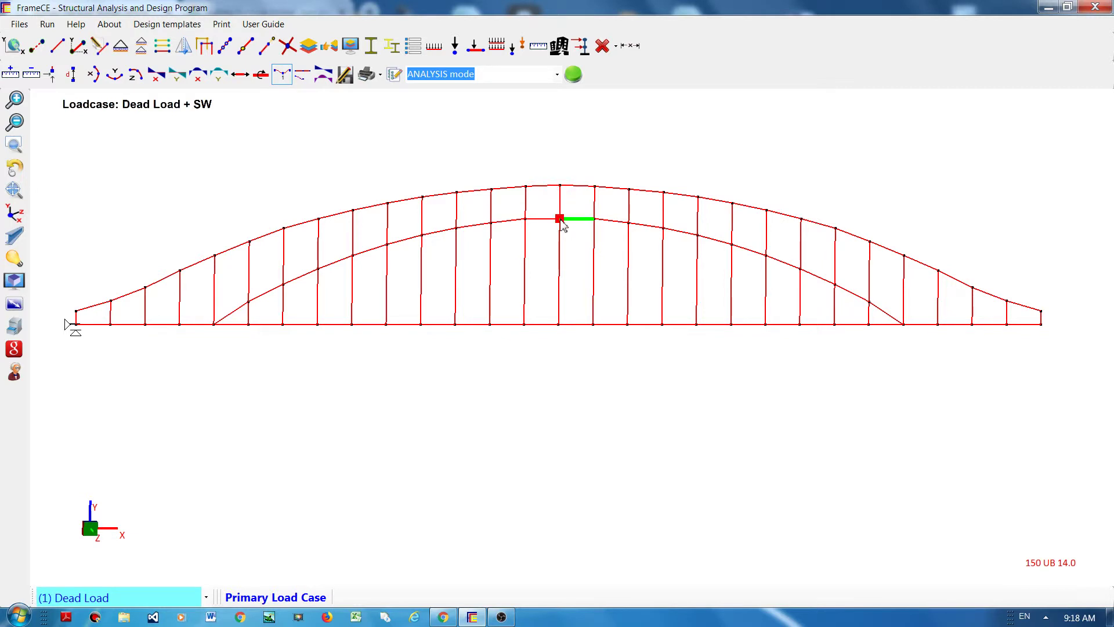
{"action": "left_click", "coordinate": [58, 46]}
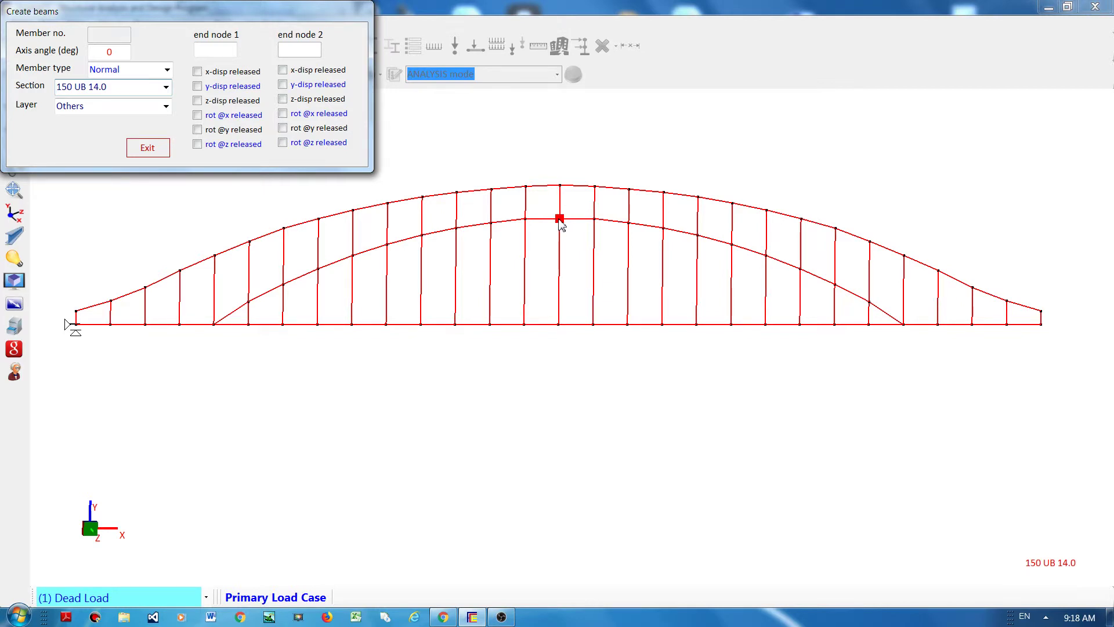
{"action": "left_click", "coordinate": [560, 219]}
{"action": "left_click", "coordinate": [562, 326]}
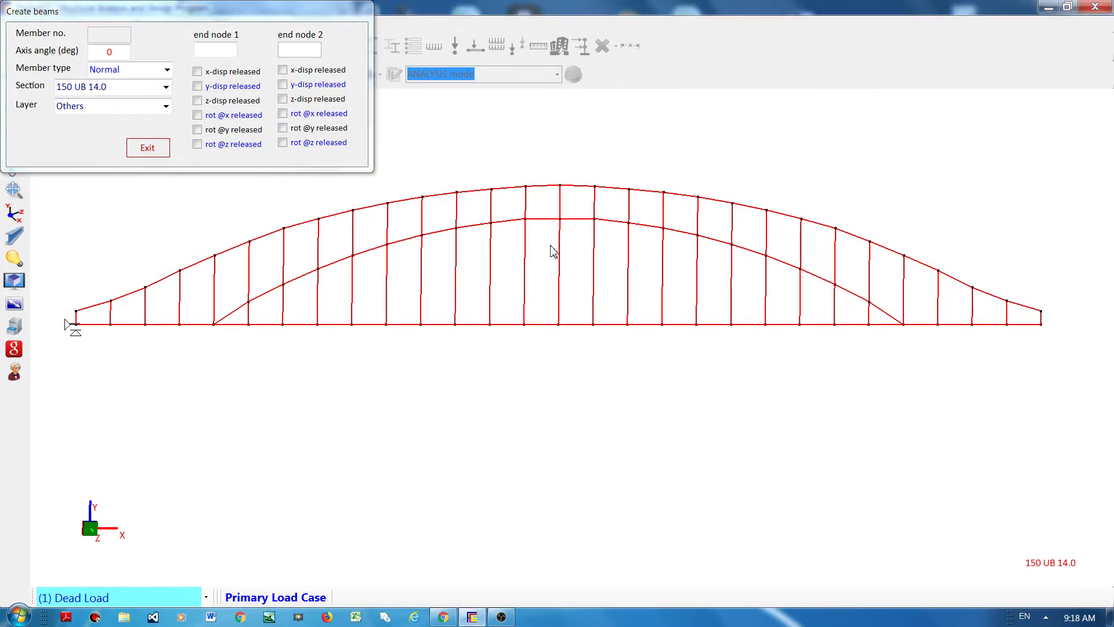
{"action": "left_click", "coordinate": [561, 221]}
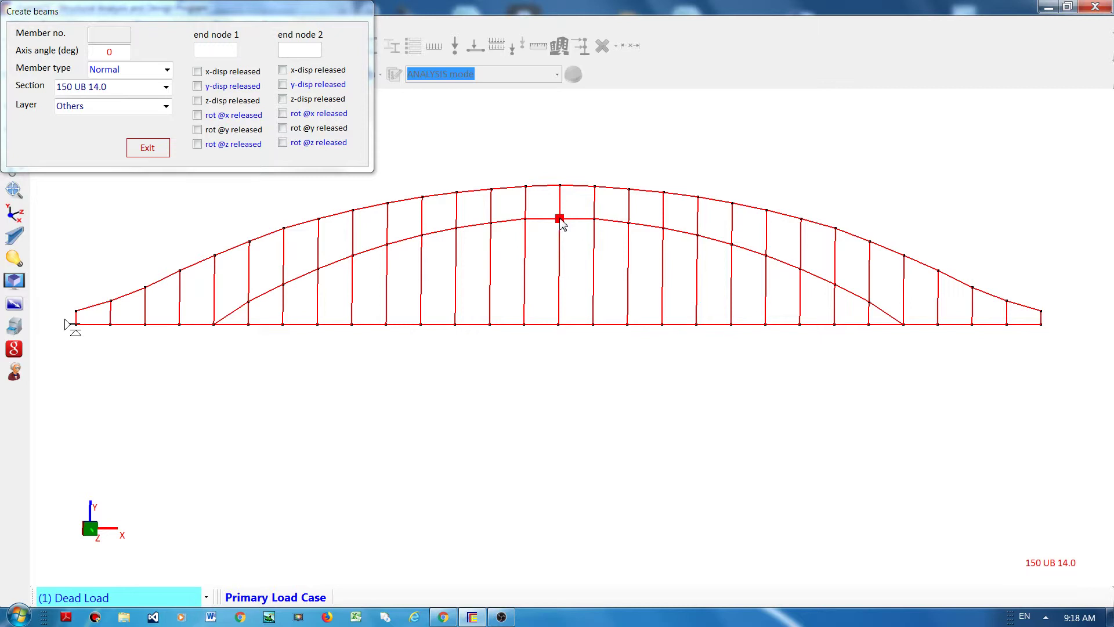
{"action": "left_click", "coordinate": [595, 186]}
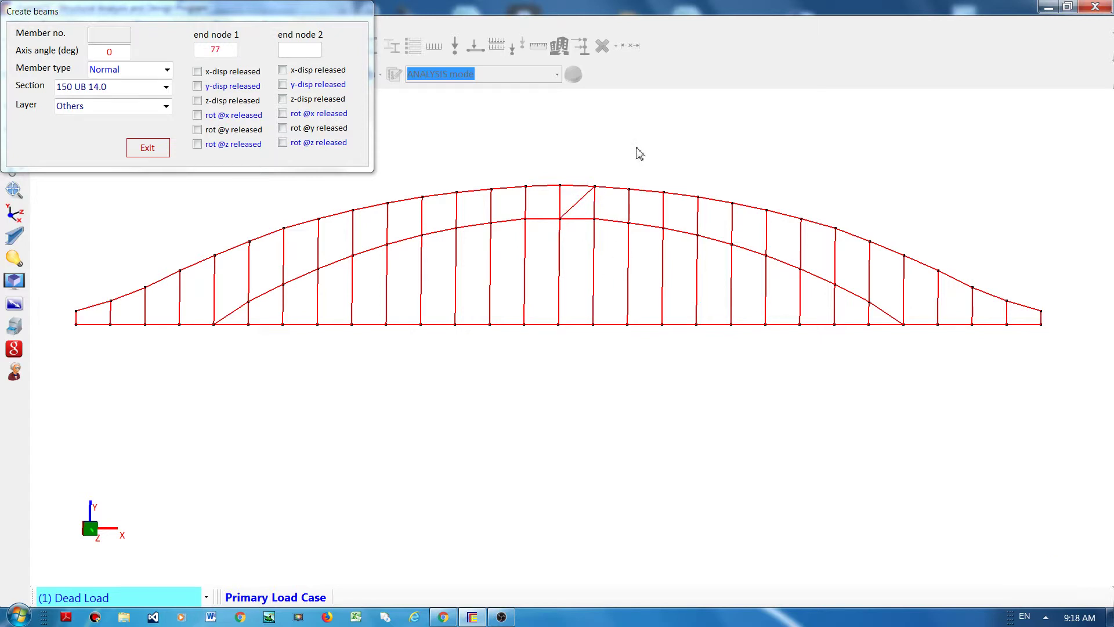
{"action": "left_click", "coordinate": [595, 220]}
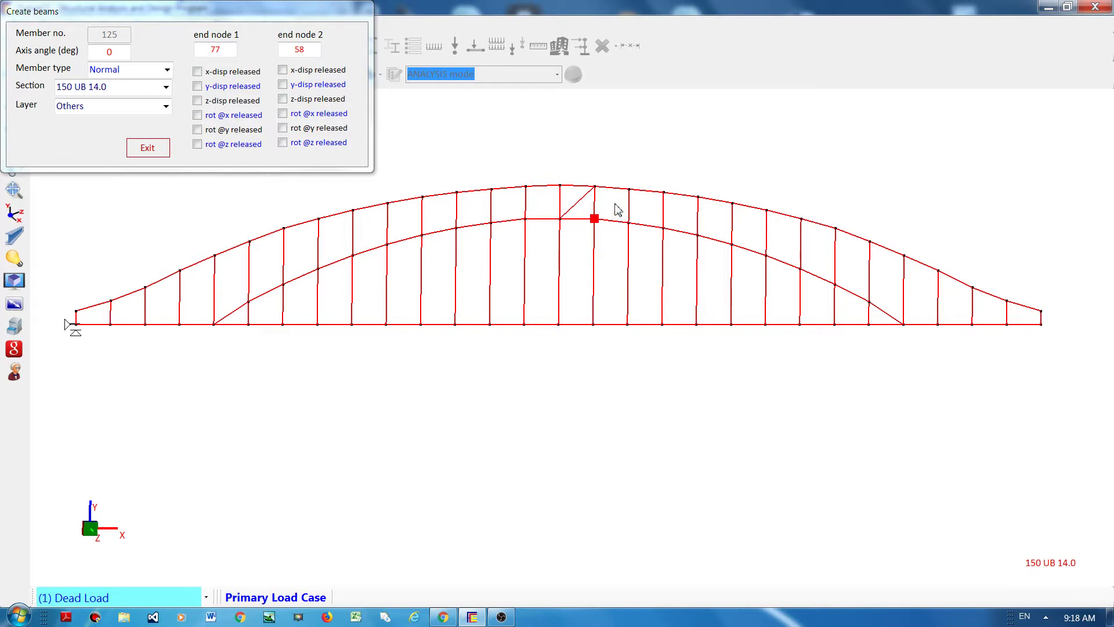
{"action": "left_click", "coordinate": [634, 168]}
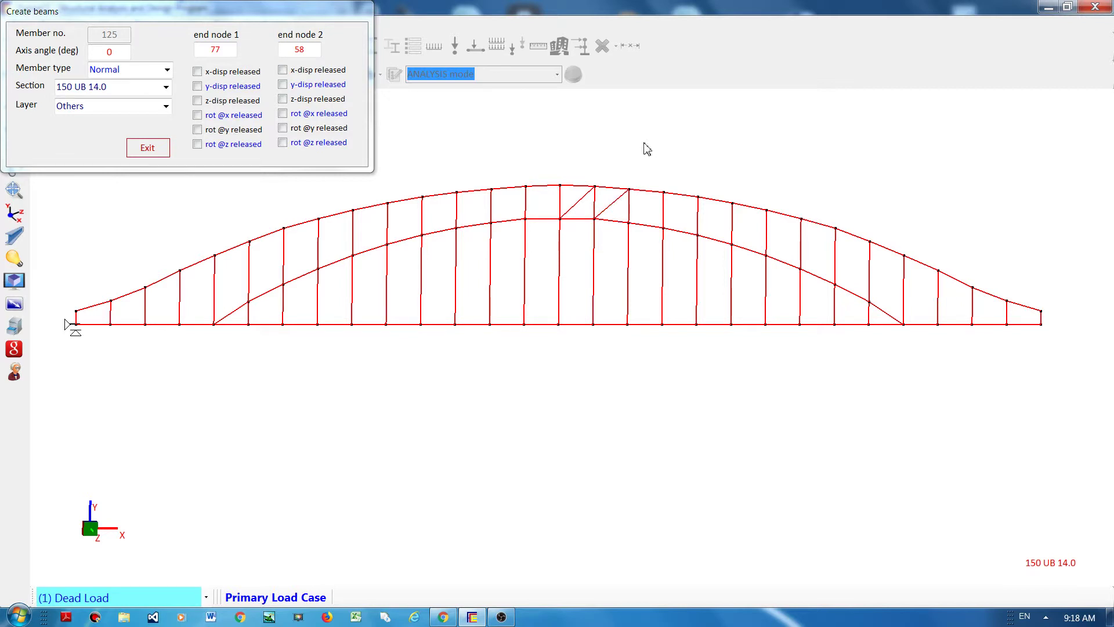
{"action": "left_click", "coordinate": [632, 228]}
{"action": "left_click", "coordinate": [663, 191]}
{"action": "right_click", "coordinate": [677, 147]}
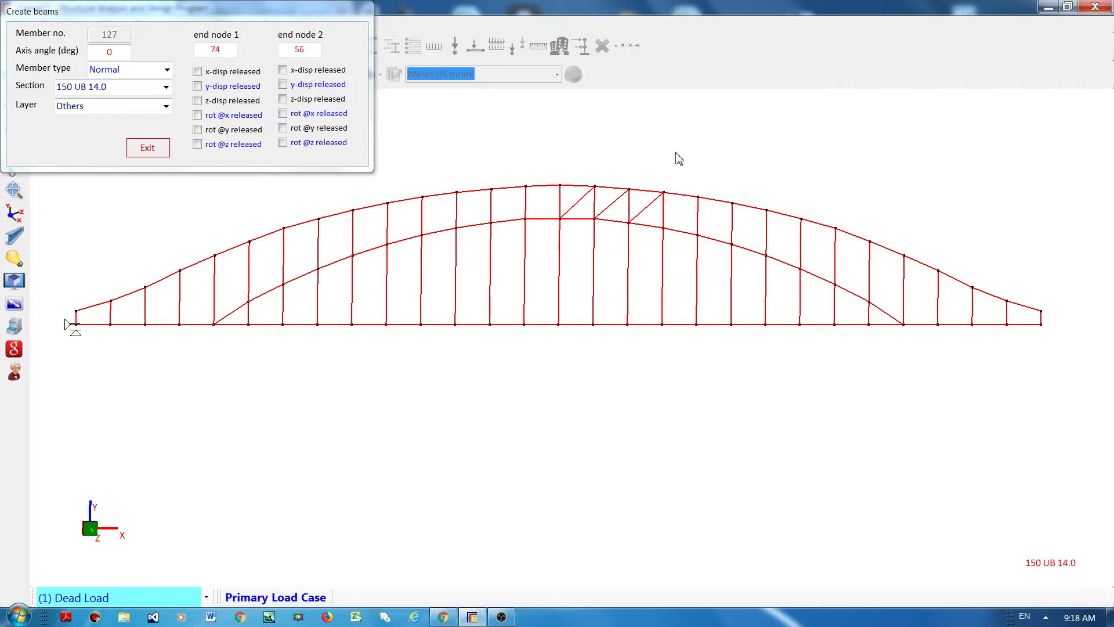
Continue with seven more 150 UB 14.0 diagonals from lower arch nodes to the next upper chord nodes toward the unsupported end
{"action": "left_click", "coordinate": [665, 230]}
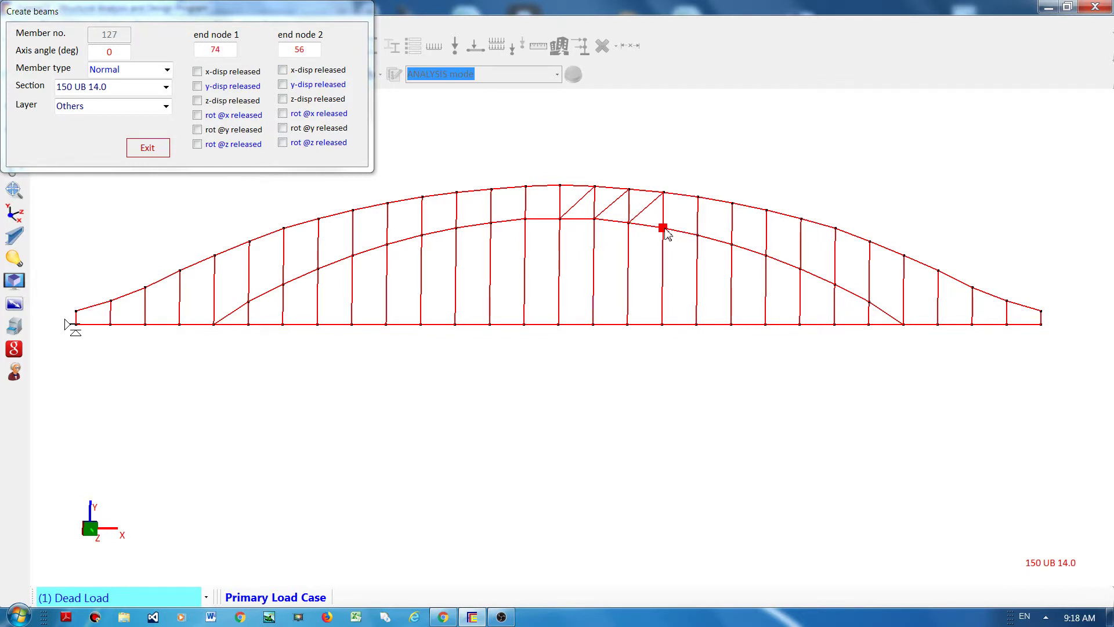
{"action": "left_click", "coordinate": [700, 193]}
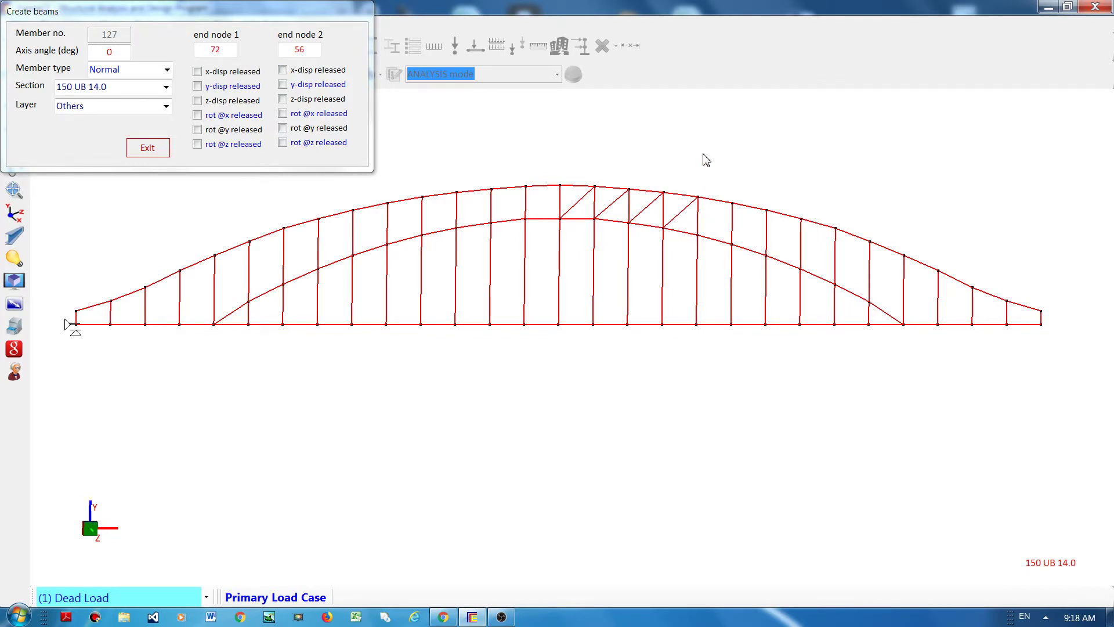
{"action": "left_click", "coordinate": [699, 238]}
{"action": "left_click", "coordinate": [733, 202]}
{"action": "left_click", "coordinate": [733, 244]}
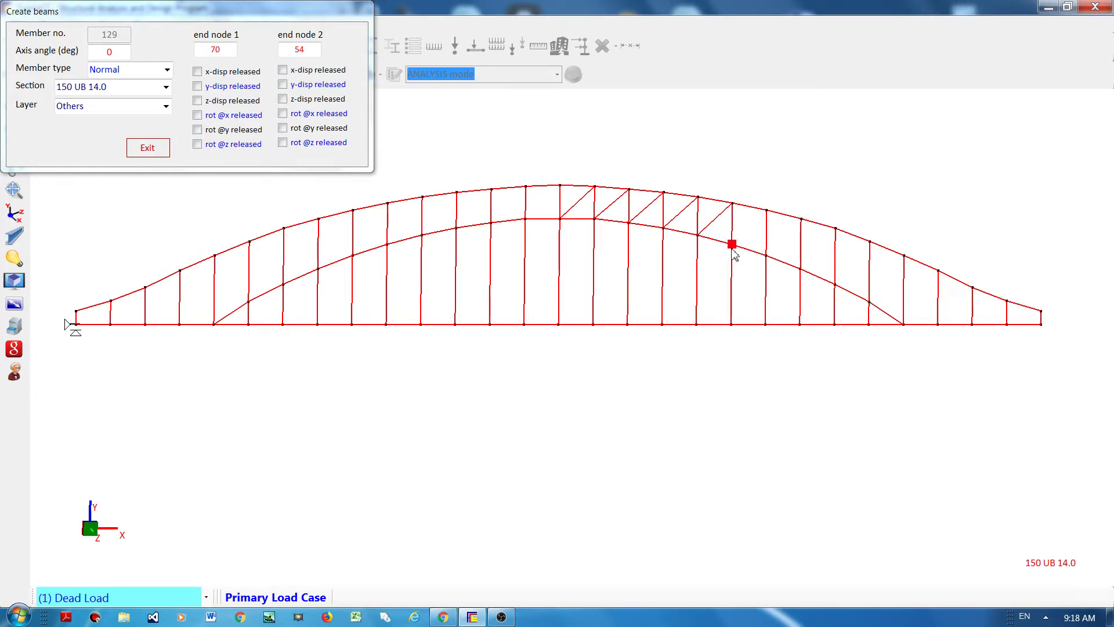
{"action": "left_click", "coordinate": [767, 209]}
{"action": "left_click", "coordinate": [768, 258]}
{"action": "left_click", "coordinate": [801, 220]}
{"action": "left_click", "coordinate": [800, 270]}
{"action": "left_click", "coordinate": [837, 229]}
{"action": "left_click", "coordinate": [834, 288]}
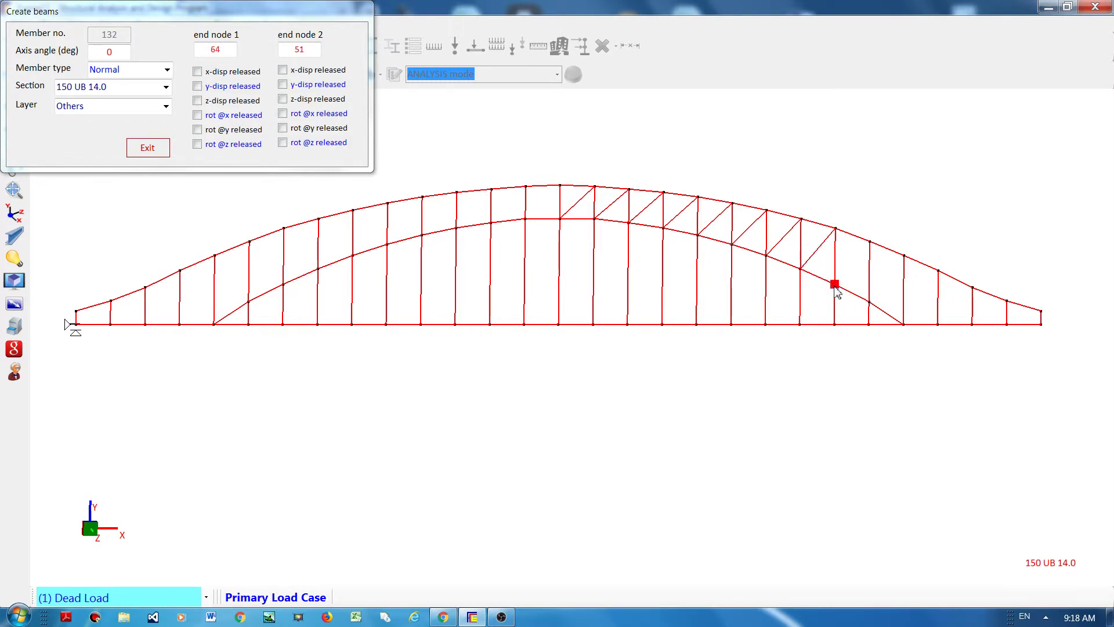
{"action": "left_click", "coordinate": [871, 243]}
{"action": "left_click", "coordinate": [869, 301]}
{"action": "left_click", "coordinate": [904, 256]}
{"action": "left_click", "coordinate": [149, 149]}
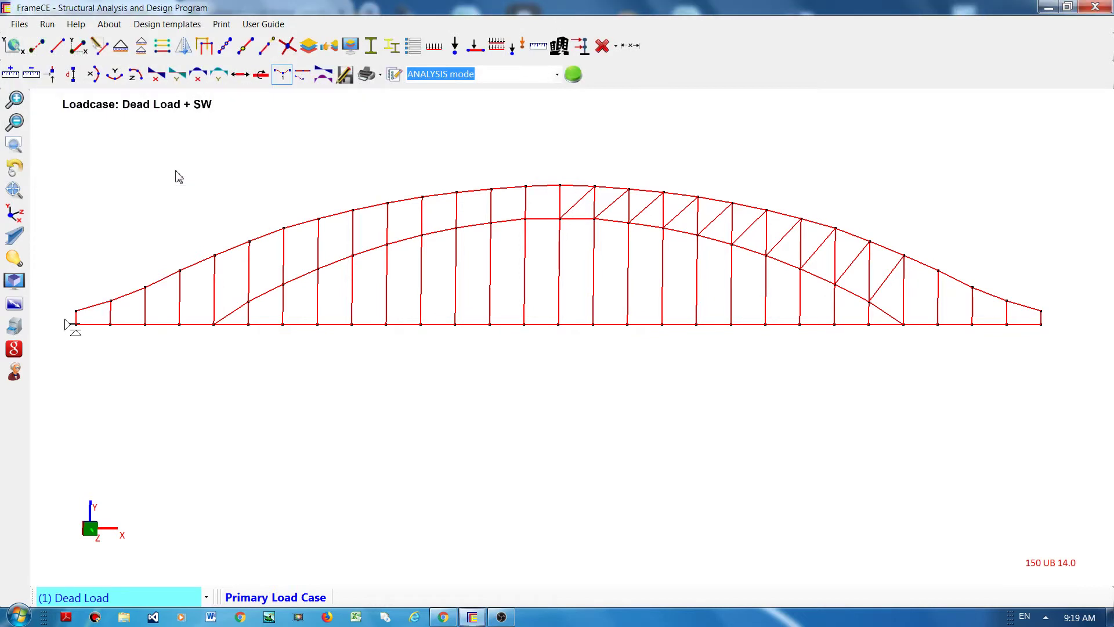
Mirror the ten arch diagonals about a YZ plane through the lower chord node at the crown
{"action": "left_click", "coordinate": [184, 48]}
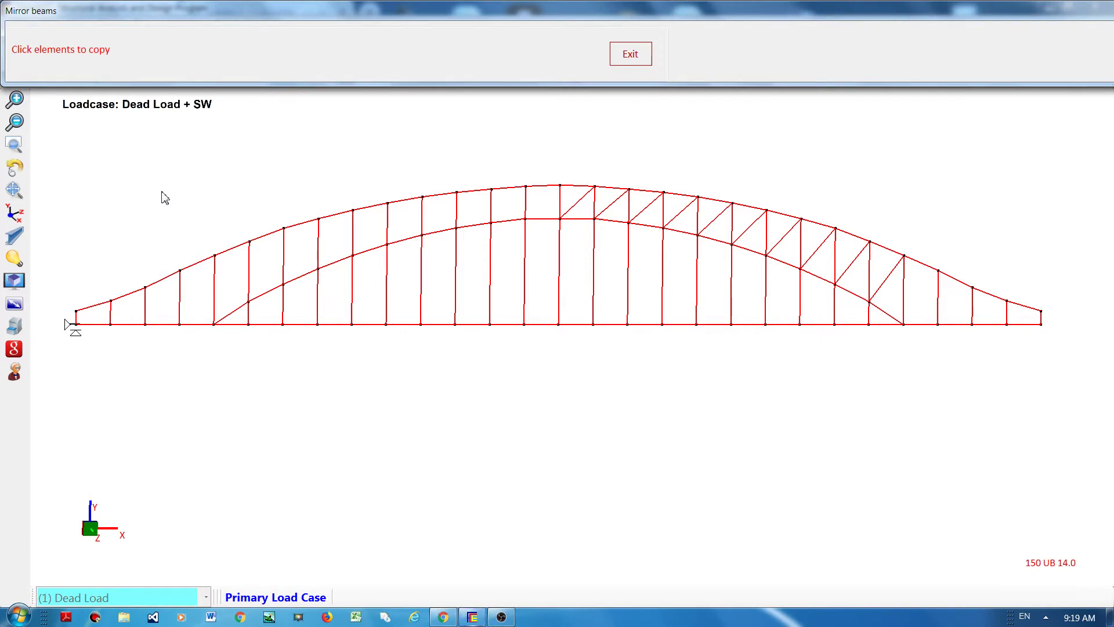
{"action": "left_click", "coordinate": [580, 203]}
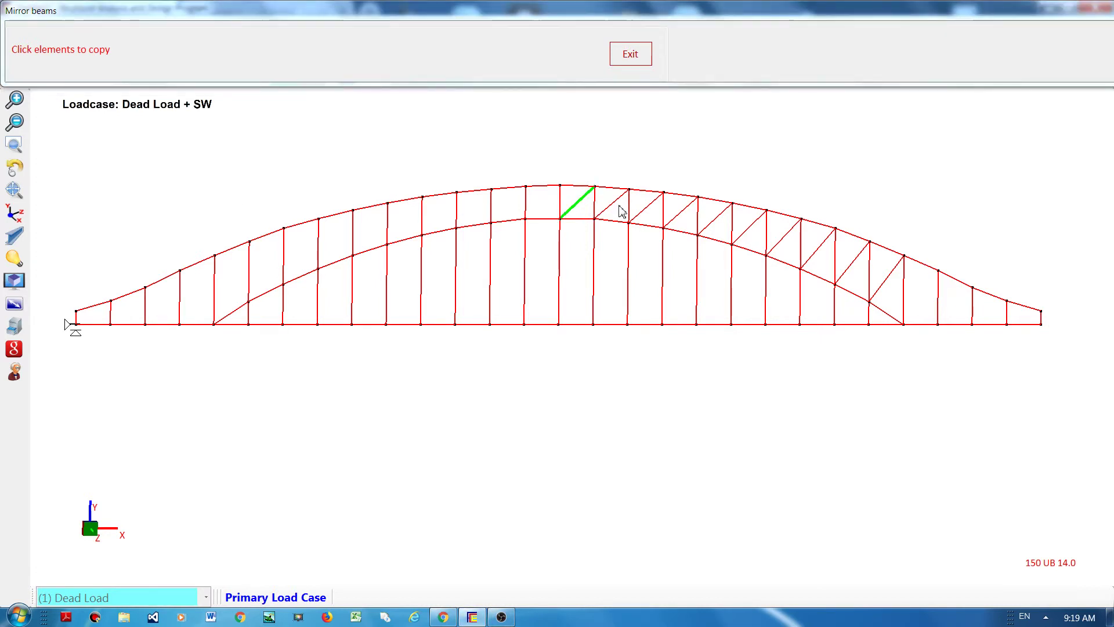
{"action": "left_click", "coordinate": [610, 207]}
{"action": "left_click", "coordinate": [649, 209]}
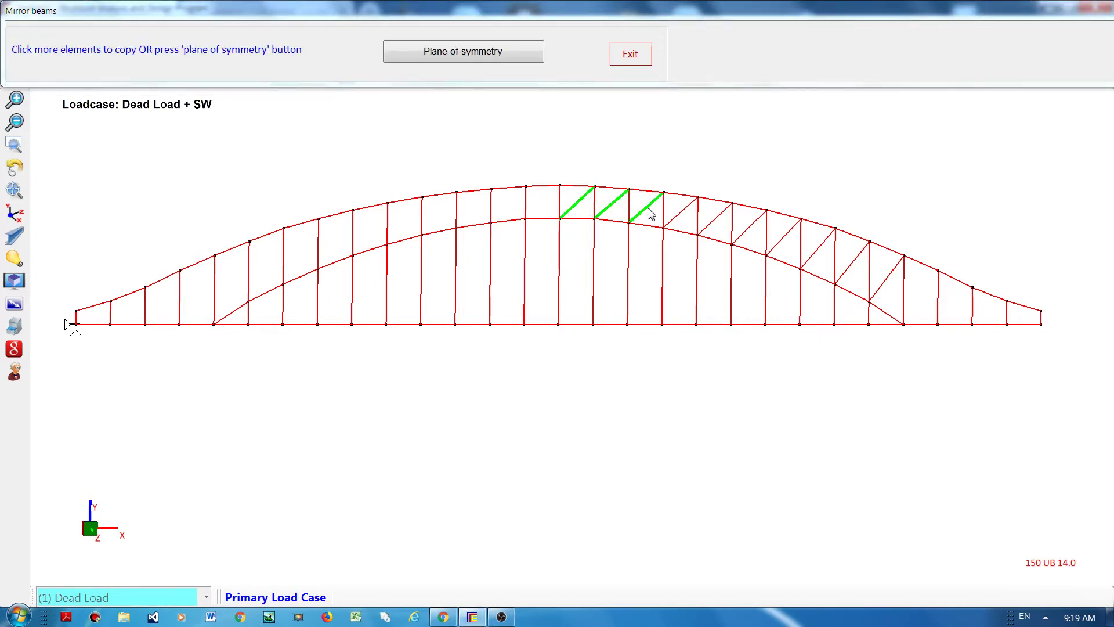
{"action": "left_click", "coordinate": [683, 214]}
{"action": "left_click", "coordinate": [715, 219]}
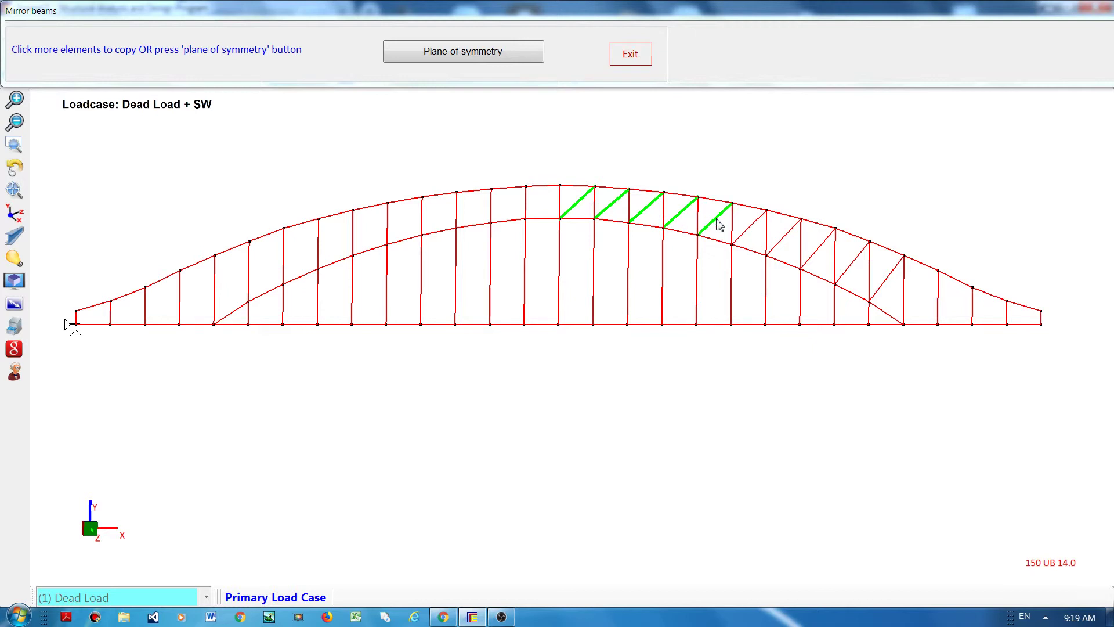
{"action": "left_click", "coordinate": [748, 229]}
{"action": "left_click", "coordinate": [786, 238]}
{"action": "left_click", "coordinate": [819, 250]}
{"action": "left_click", "coordinate": [856, 261]}
{"action": "left_click", "coordinate": [888, 280]}
{"action": "left_click", "coordinate": [449, 51]}
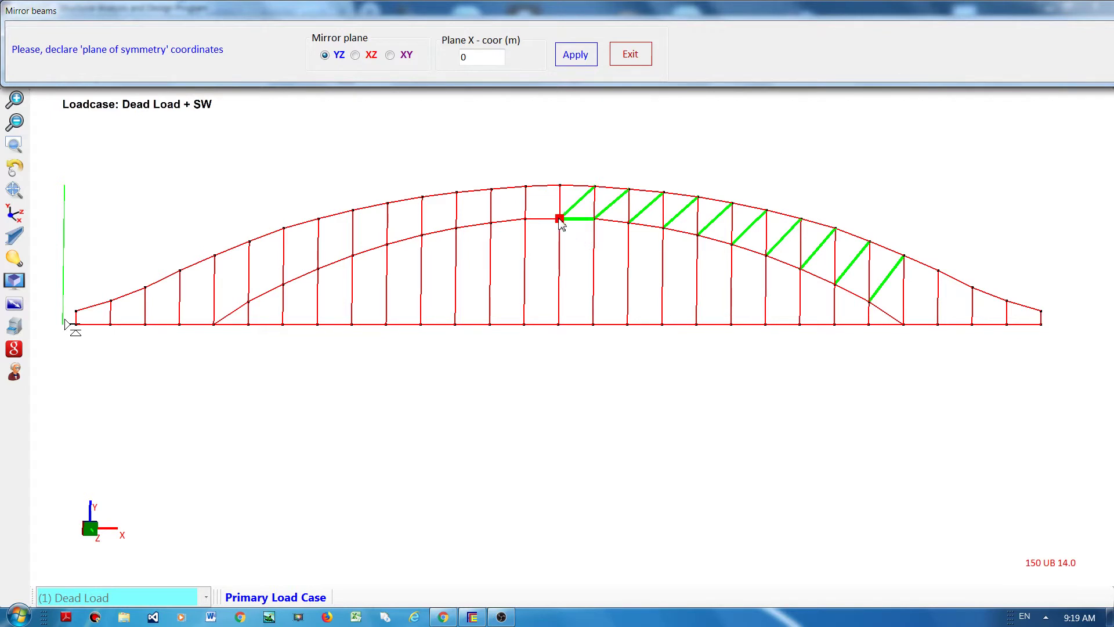
{"action": "left_click", "coordinate": [560, 222]}
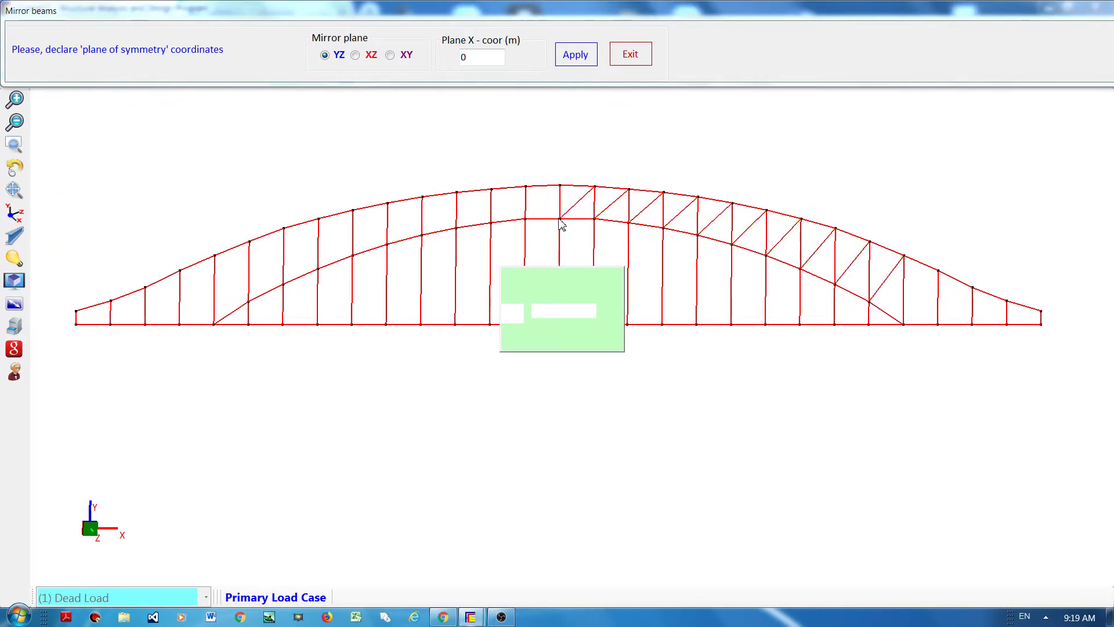
{"action": "left_click", "coordinate": [575, 56]}
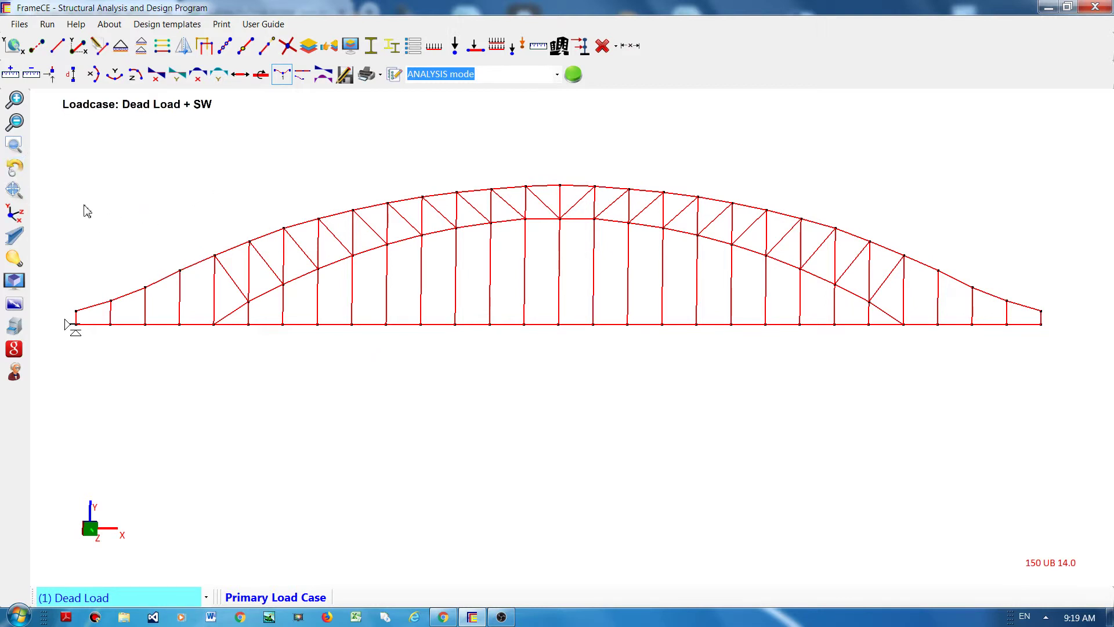
Check the end bracing in Chrome's photo, and in FrameCE draw 150 UB 14.0 diagonals from the fourth, third and second top nodes at the supported end
{"action": "left_click", "coordinate": [443, 616]}
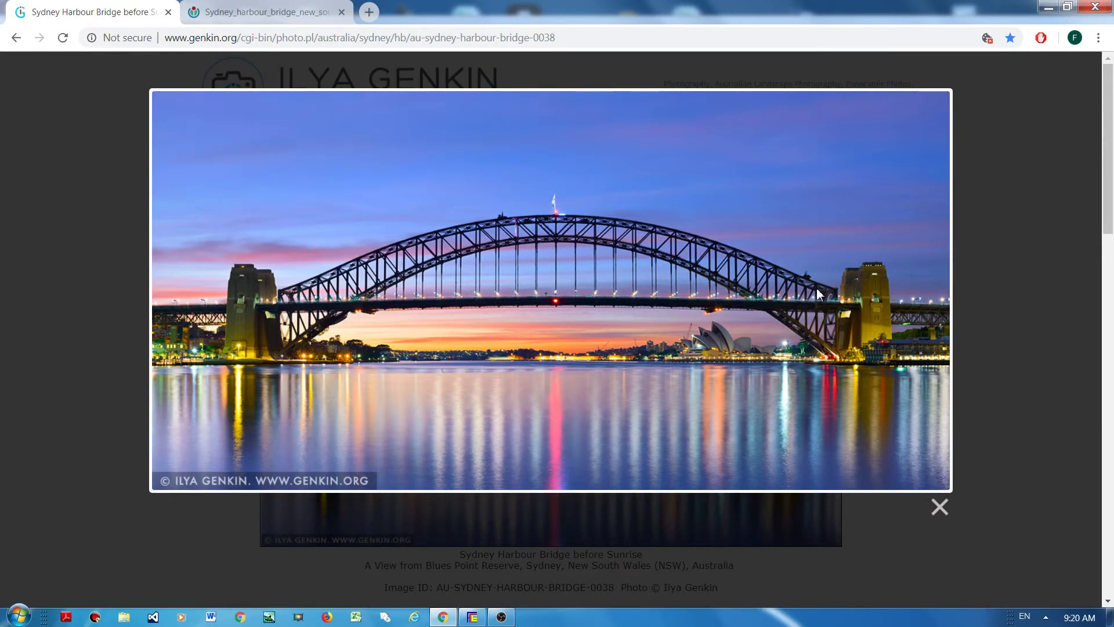
{"action": "left_click", "coordinate": [472, 616]}
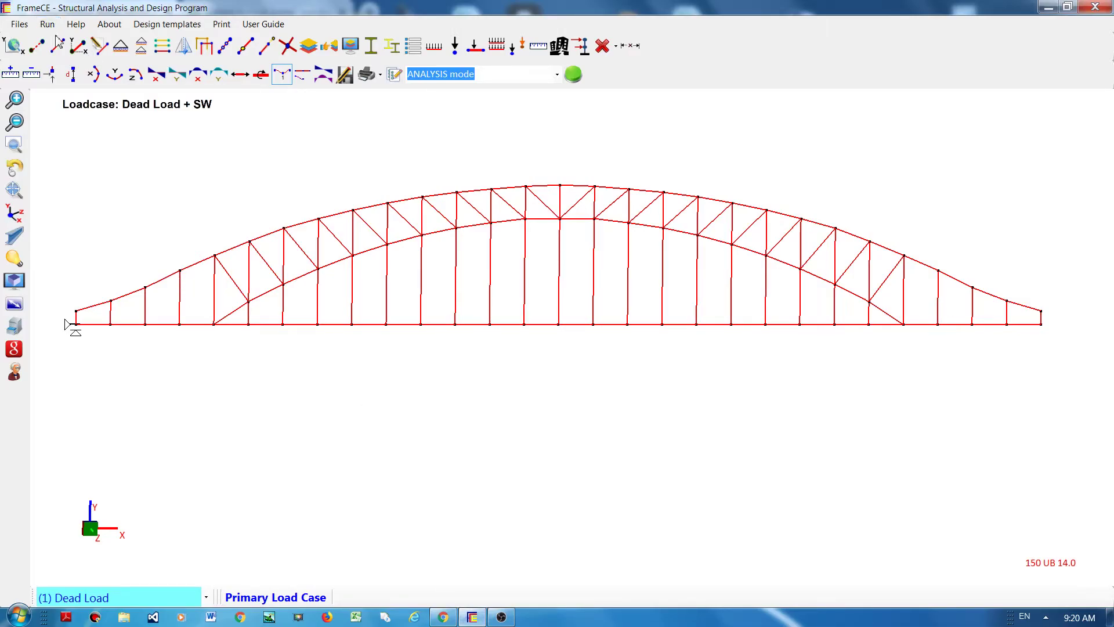
{"action": "left_click", "coordinate": [58, 45]}
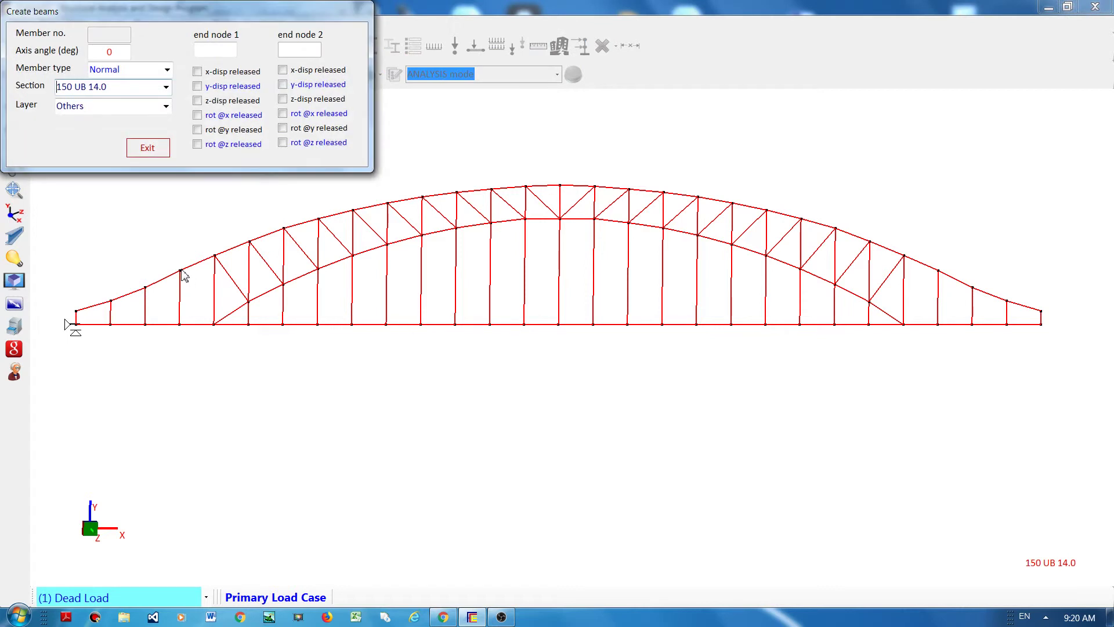
{"action": "left_click", "coordinate": [181, 271]}
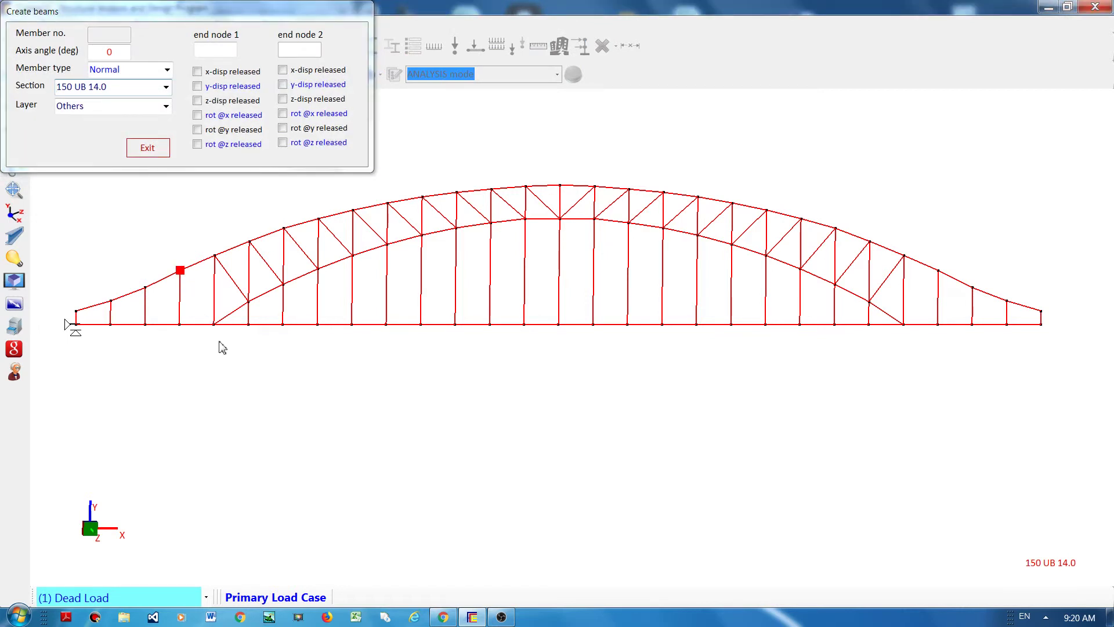
{"action": "left_click", "coordinate": [214, 324]}
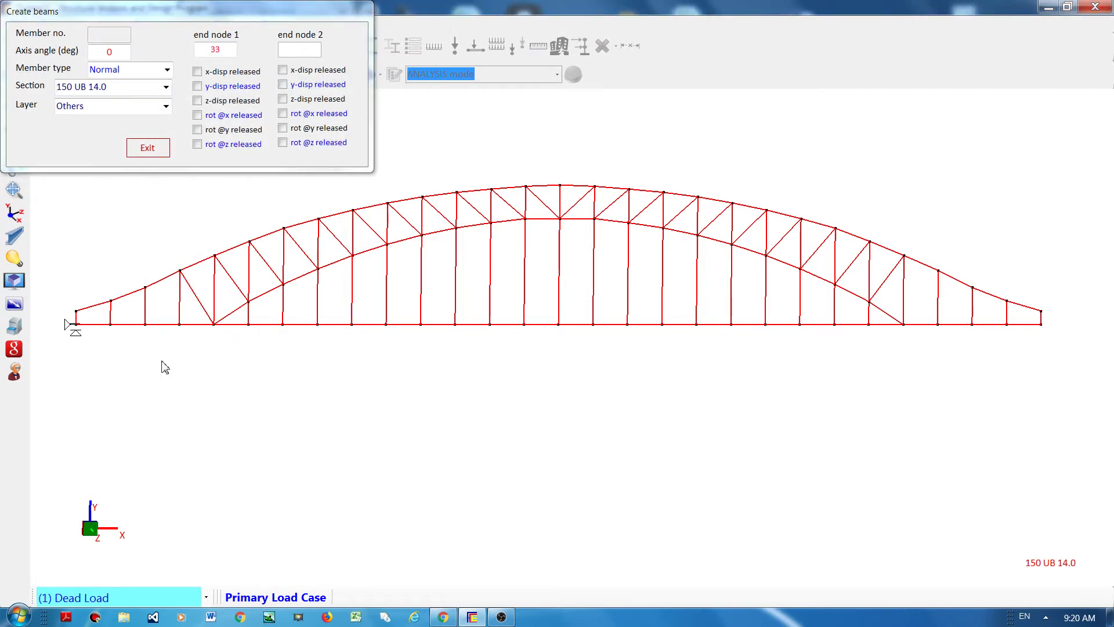
{"action": "left_click", "coordinate": [145, 287]}
{"action": "left_click", "coordinate": [180, 326]}
{"action": "left_click", "coordinate": [111, 302]}
{"action": "left_click", "coordinate": [145, 325]}
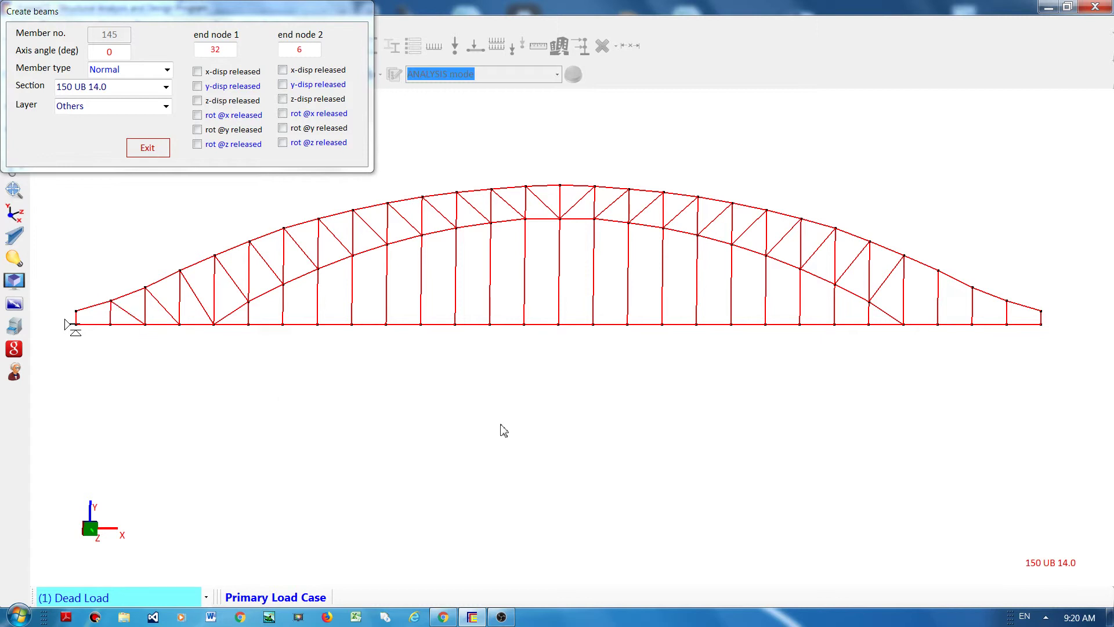
Draw four 150 UB 14.0 diagonals from the fifth through second bottom nodes at the unsupported end to the next outward top nodes
{"action": "left_click", "coordinate": [906, 326]}
{"action": "left_click", "coordinate": [904, 326]}
{"action": "left_click", "coordinate": [938, 271]}
{"action": "left_click", "coordinate": [939, 325]}
{"action": "left_click", "coordinate": [973, 288]}
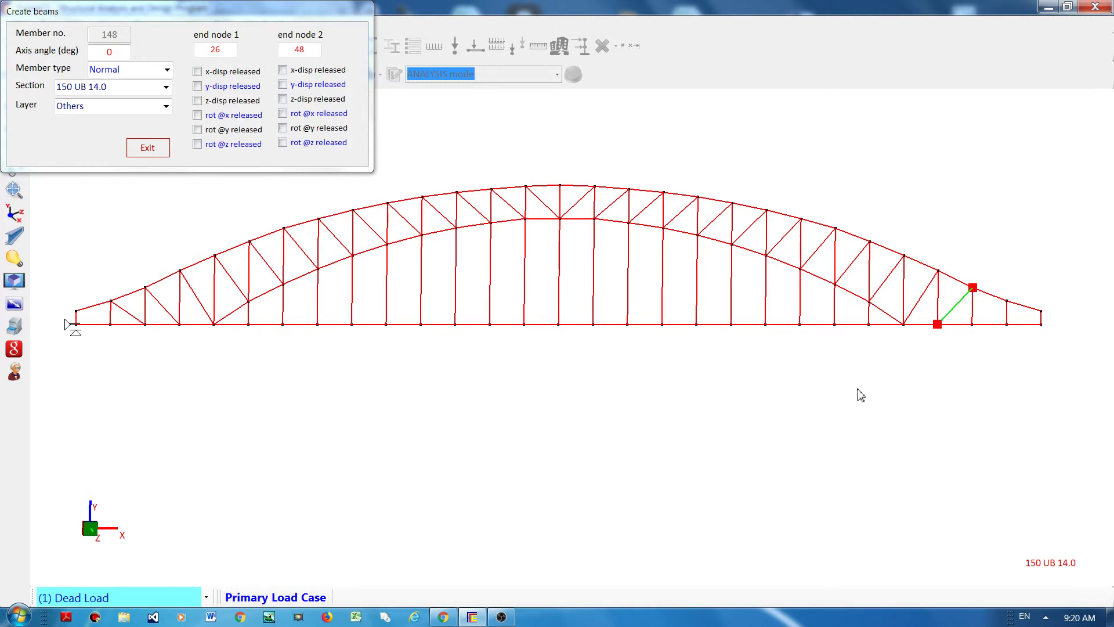
{"action": "left_click", "coordinate": [973, 325]}
{"action": "left_click", "coordinate": [1006, 302]}
{"action": "left_click", "coordinate": [1009, 326]}
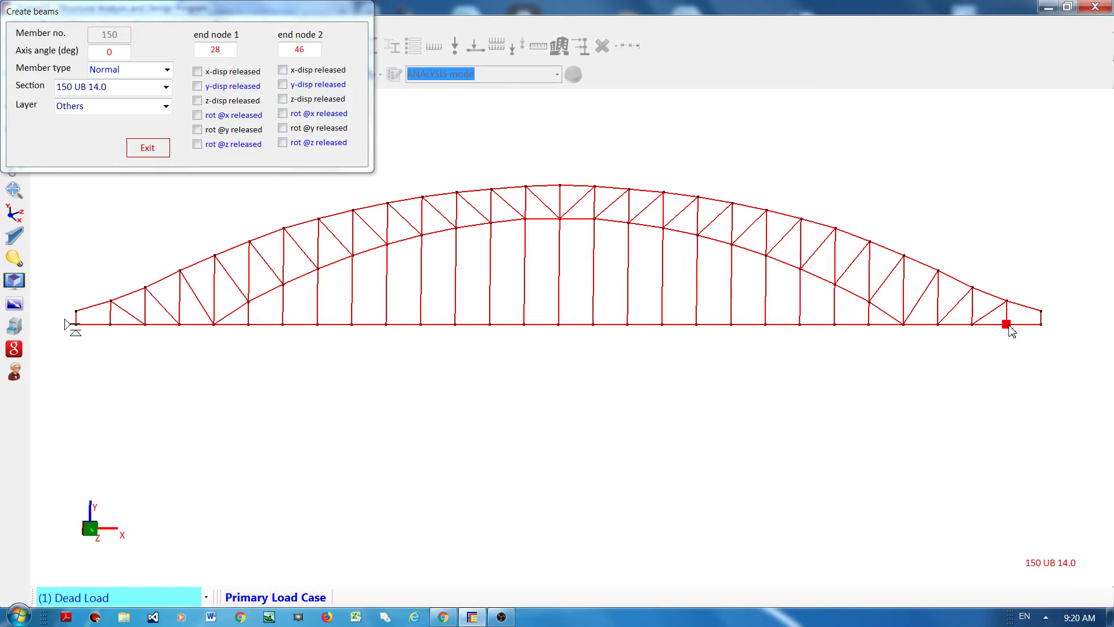
{"action": "left_click", "coordinate": [1043, 312]}
Draw the end-bay diagonal from the second bottom chord node to the top of the supported end vertical
{"action": "left_click", "coordinate": [112, 325]}
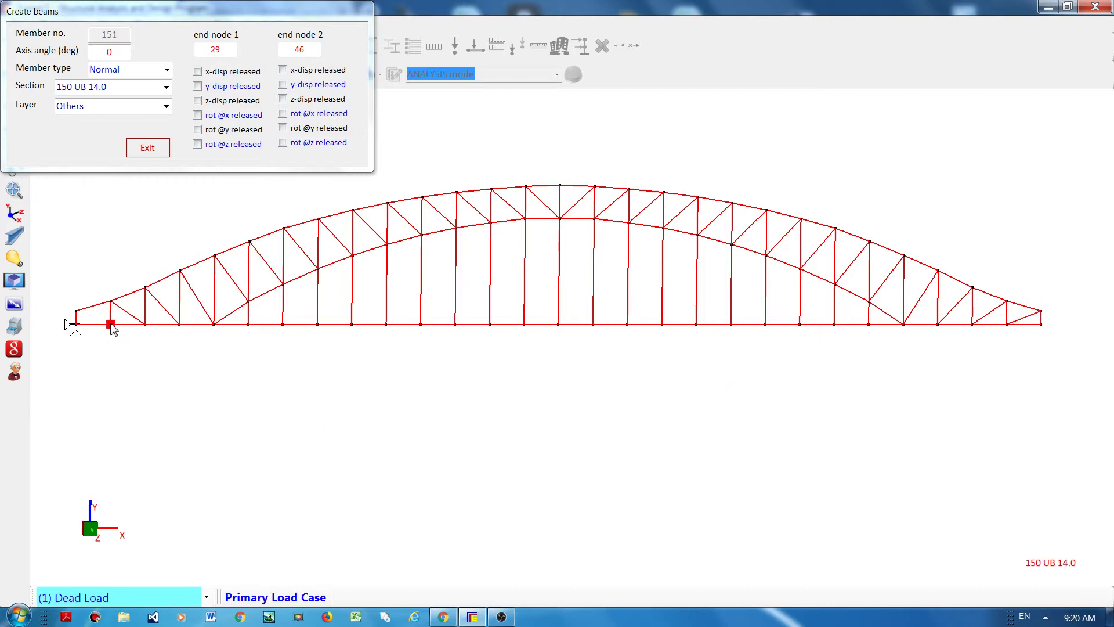
{"action": "left_click", "coordinate": [79, 313]}
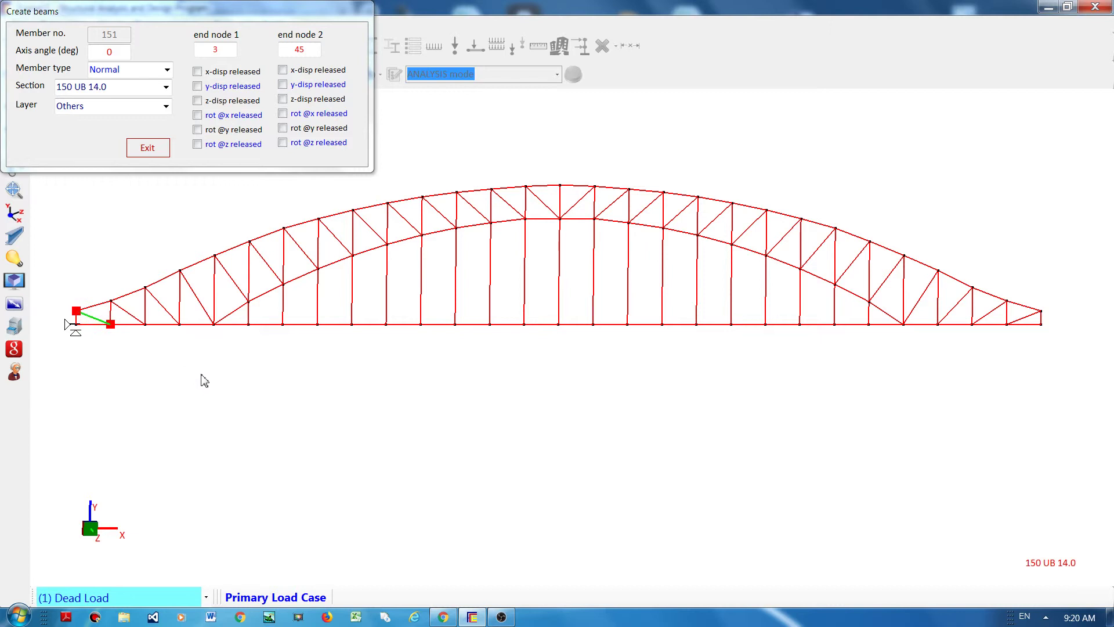
{"action": "right_click", "coordinate": [165, 381]}
{"action": "left_click", "coordinate": [148, 148]}
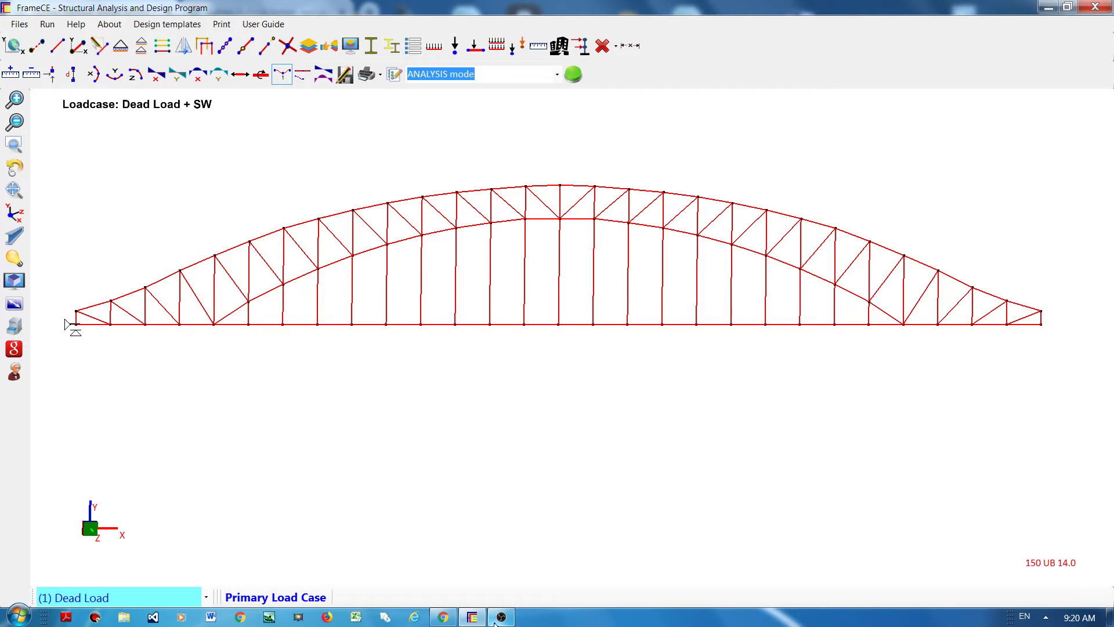
Check the bridge ends in Chrome's photo, and in FrameCE add 150 UB 14.0 verticals with dy -50.3 m from both end deck nodes
{"action": "left_click", "coordinate": [441, 619]}
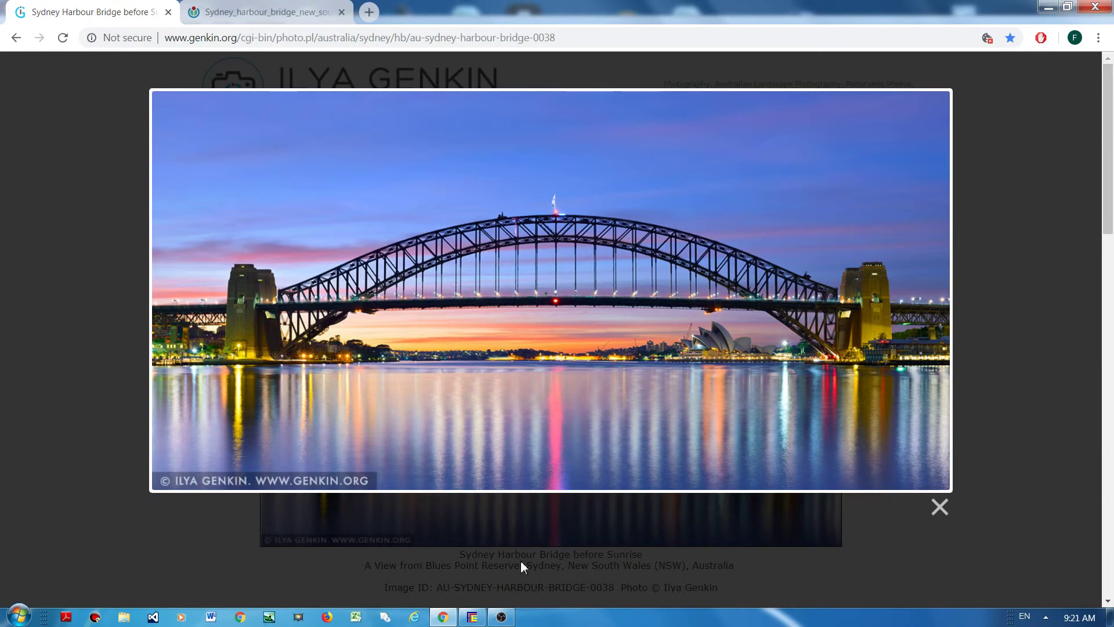
{"action": "left_click", "coordinate": [472, 617]}
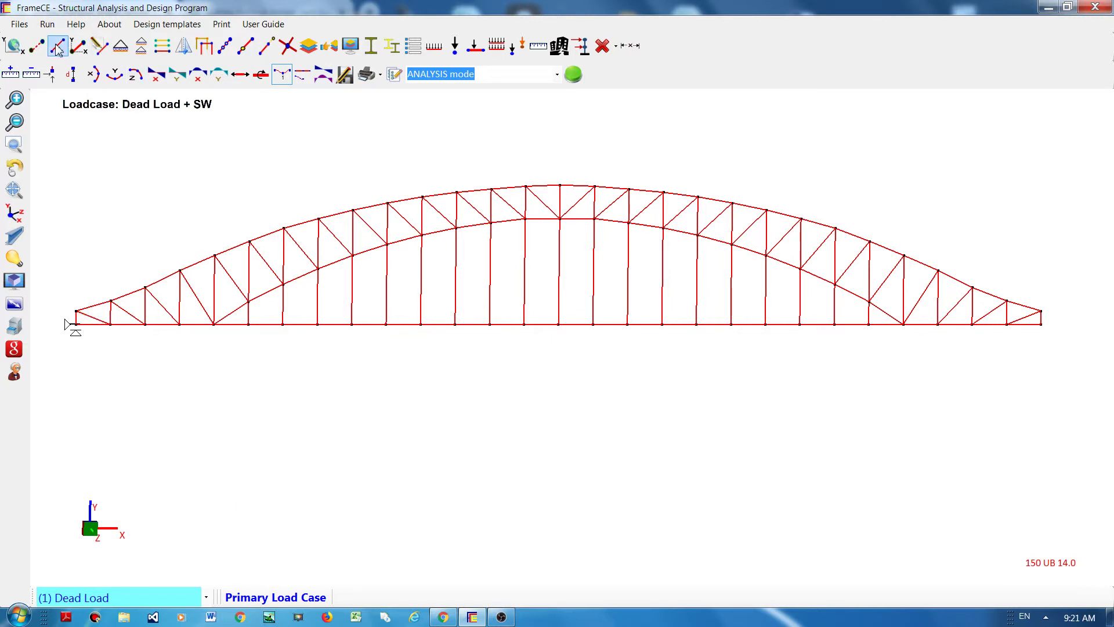
{"action": "left_click", "coordinate": [75, 49]}
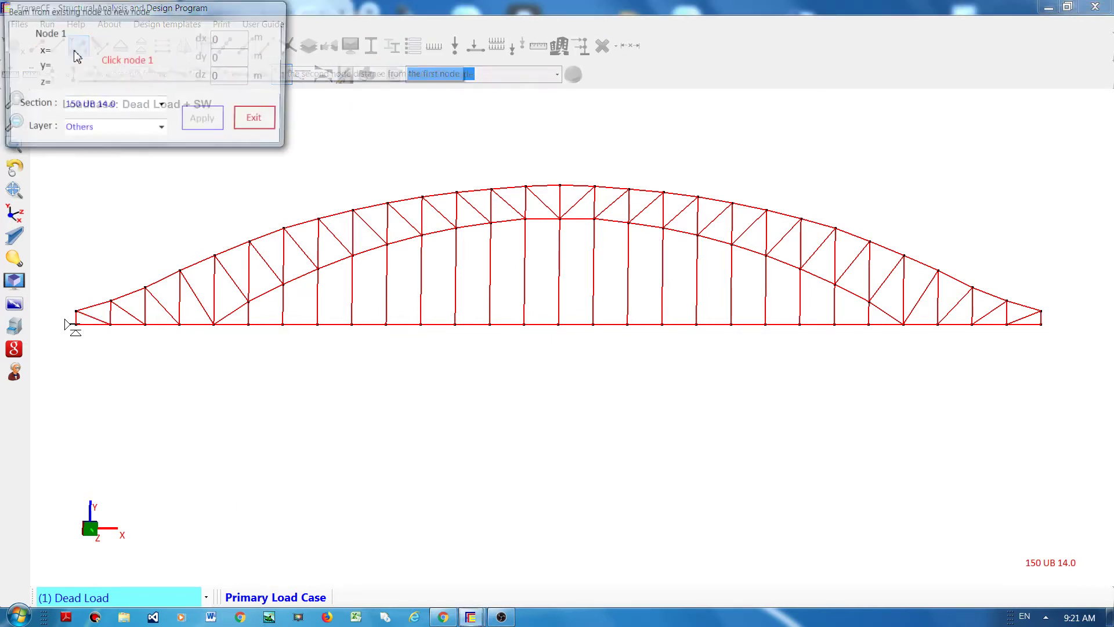
{"action": "left_click", "coordinate": [75, 325]}
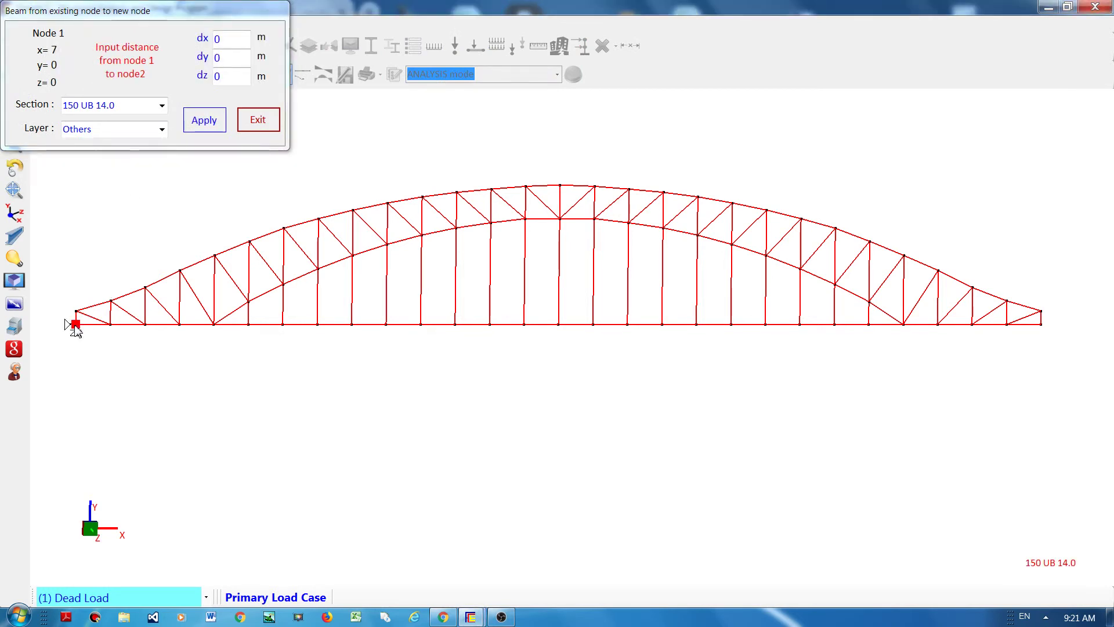
{"action": "double_click", "coordinate": [233, 59]}
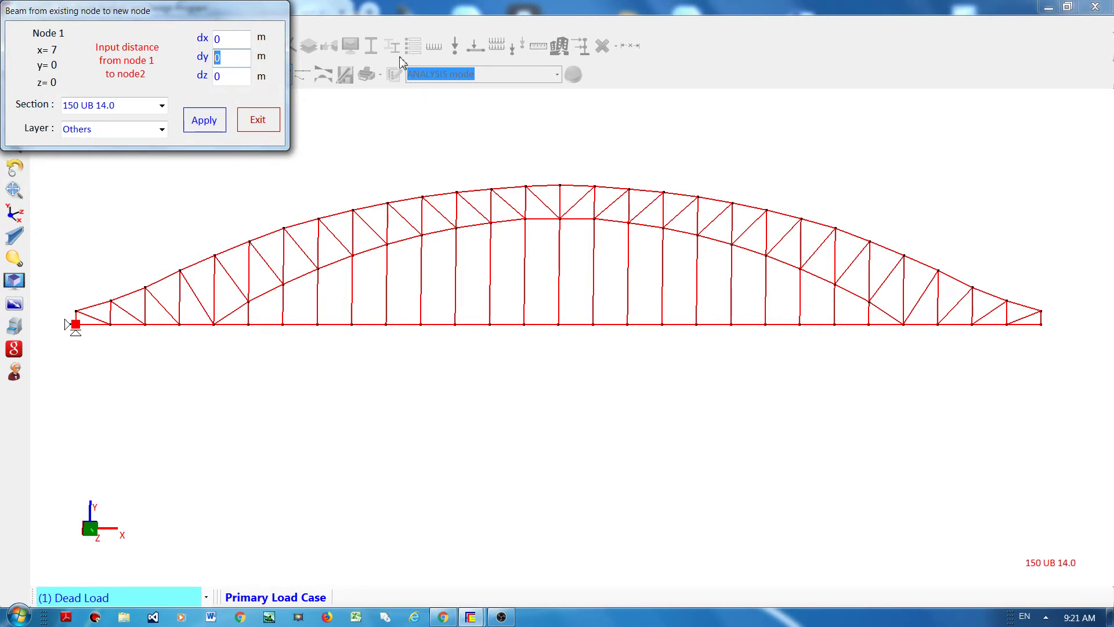
{"action": "type", "text": "-50.3"}
{"action": "left_click", "coordinate": [213, 127]}
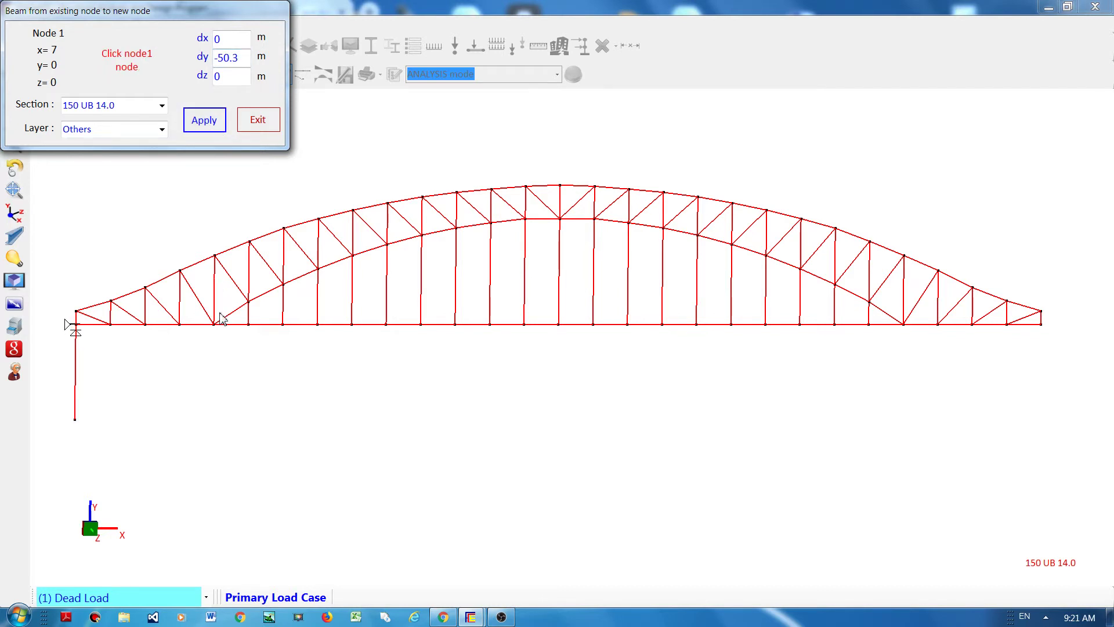
{"action": "left_click", "coordinate": [1043, 332]}
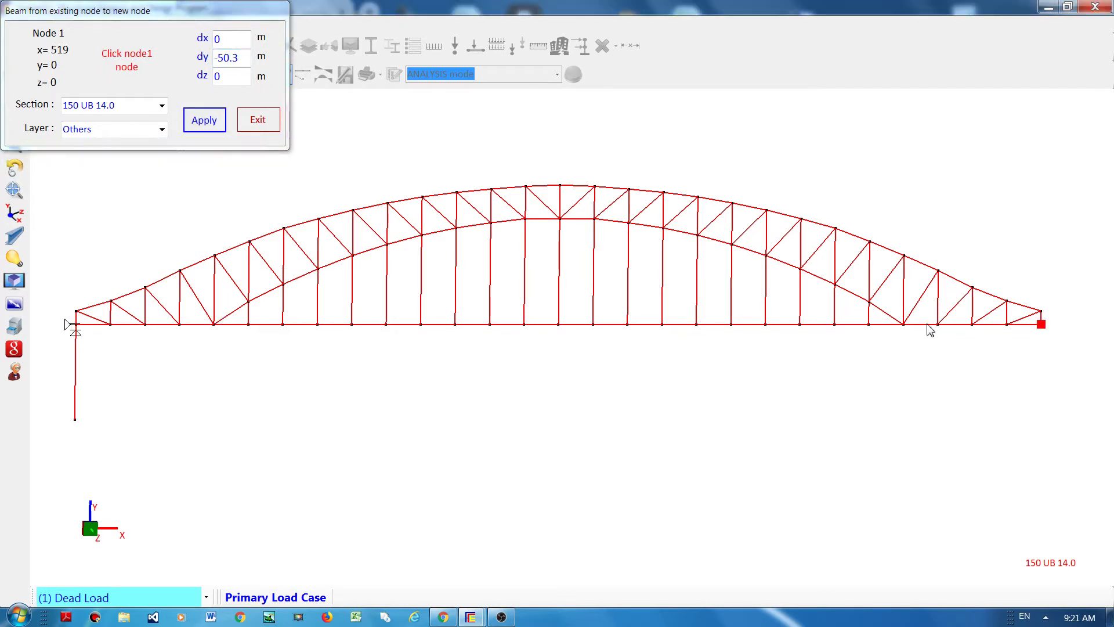
{"action": "left_click", "coordinate": [210, 127]}
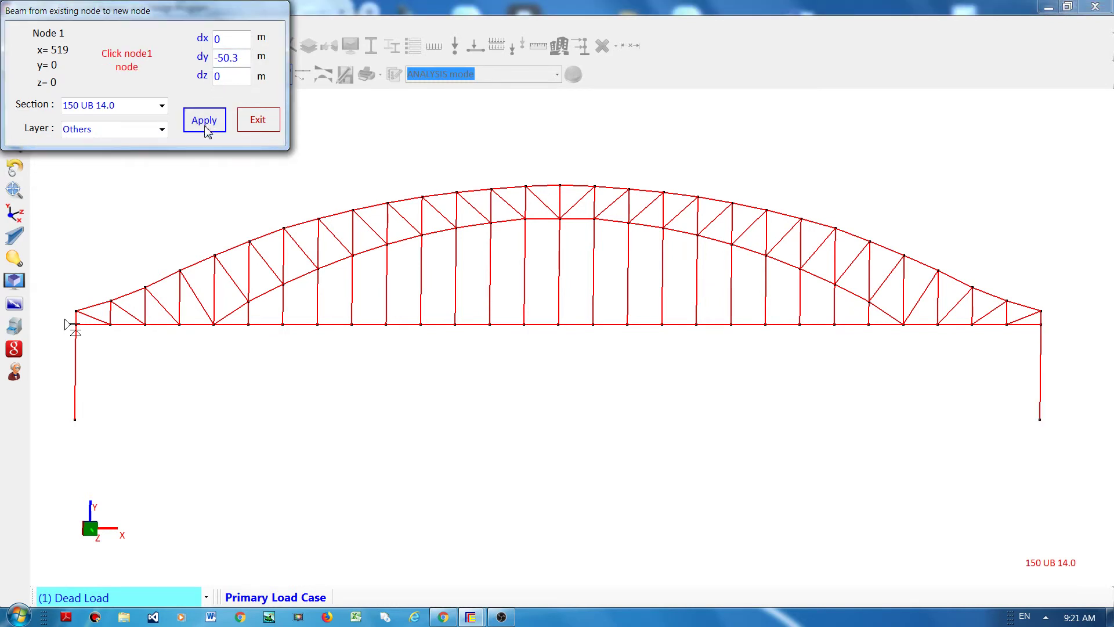
Add 150 UB 14.0 verticals with dy -35.7 m from the second deck node at each end of the bridge
{"action": "left_click", "coordinate": [111, 324]}
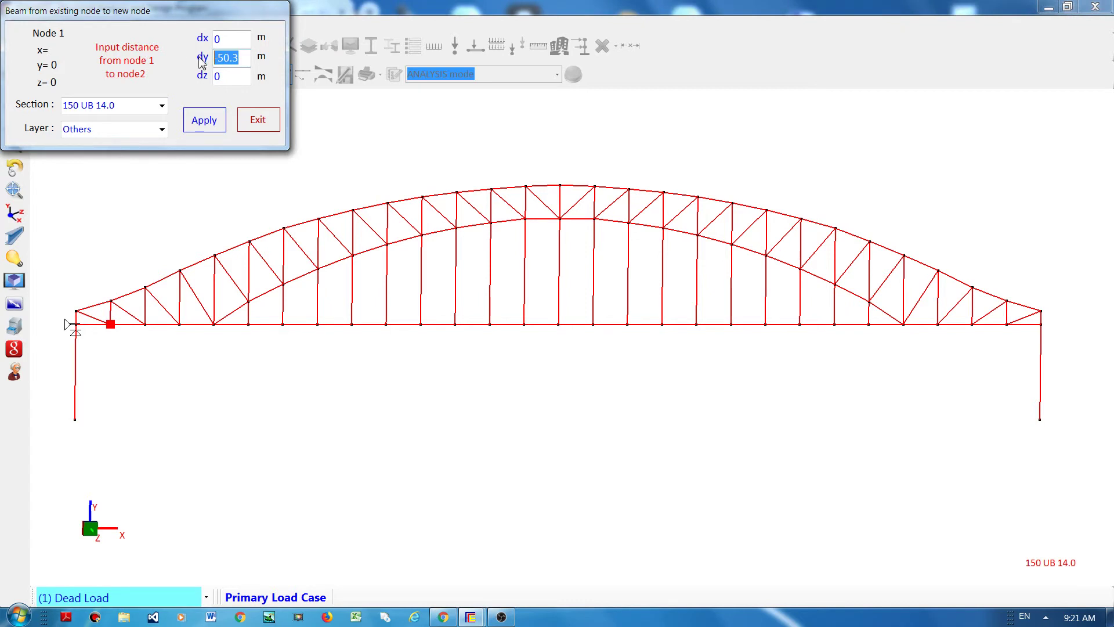
{"action": "type", "text": "-35.7"}
{"action": "left_click", "coordinate": [213, 118]}
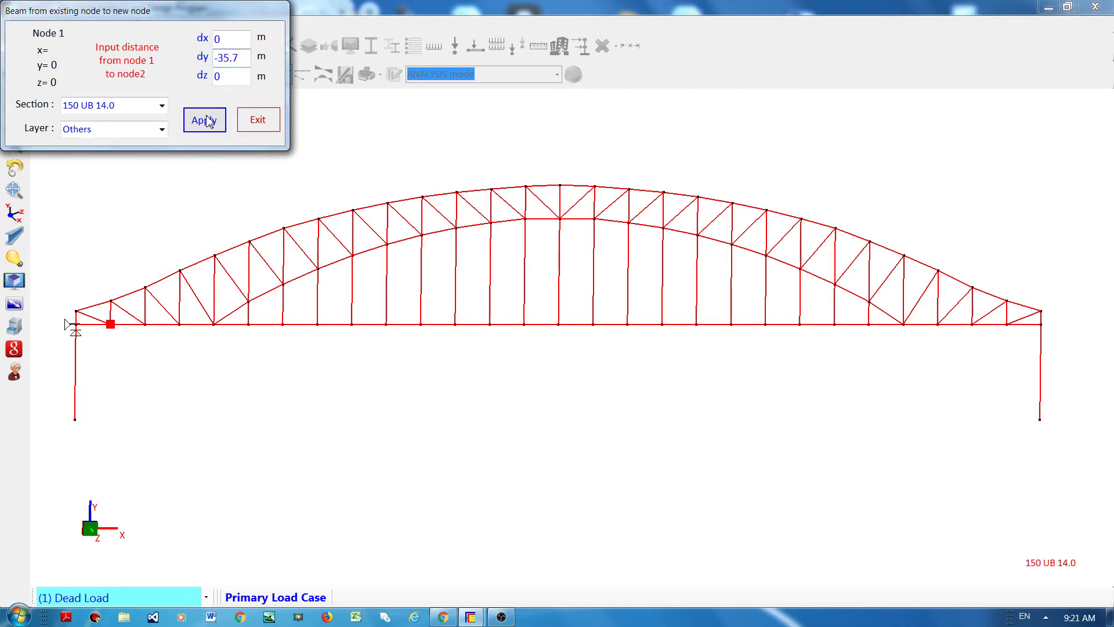
{"action": "left_click", "coordinate": [1007, 325]}
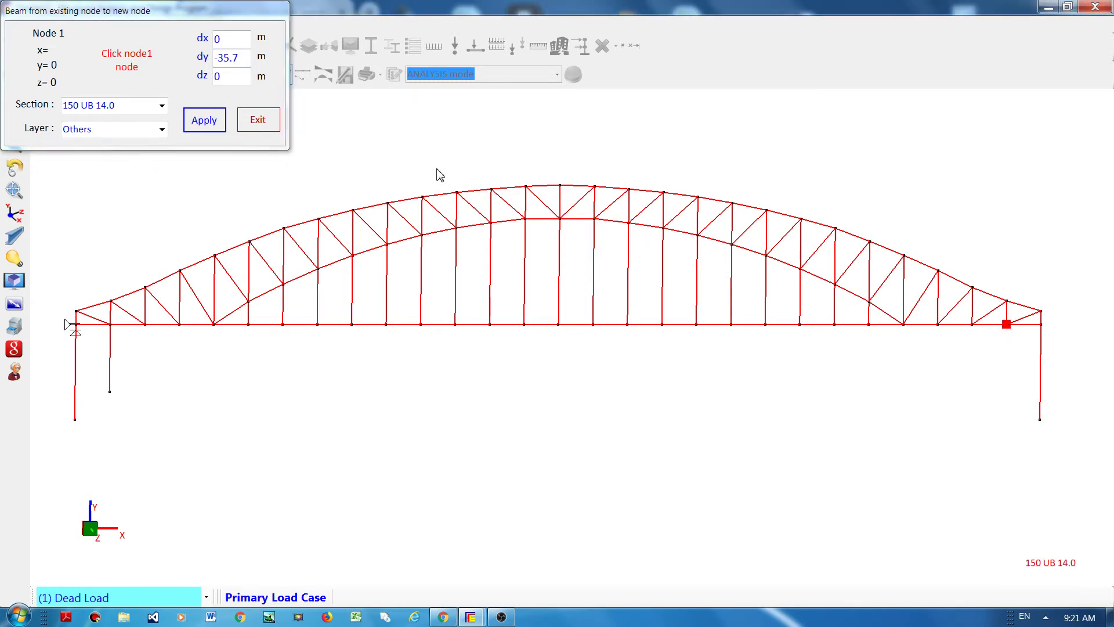
{"action": "left_click", "coordinate": [203, 123]}
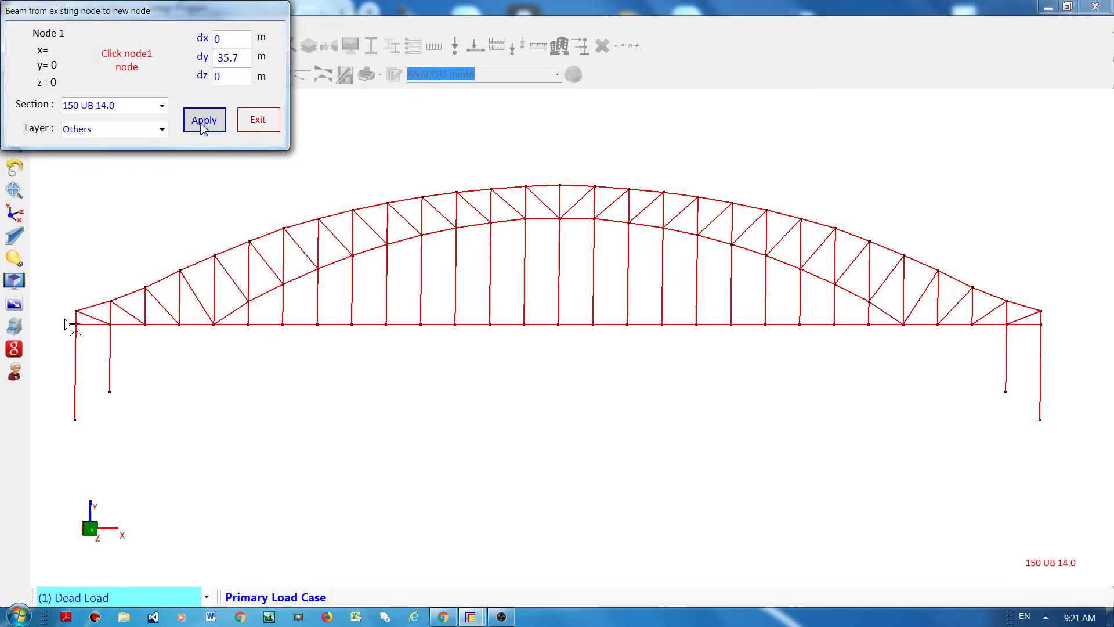
Add 150 UB 14.0 verticals with dy -22 m from the third deck node at each end of the bridge
{"action": "left_click", "coordinate": [146, 325]}
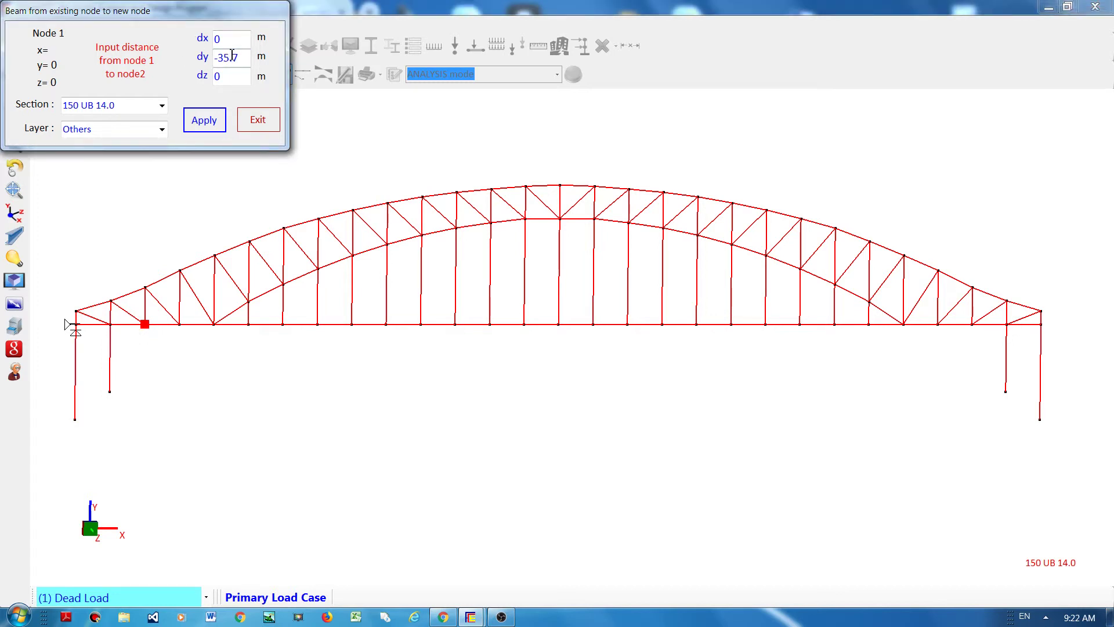
{"action": "left_click_drag", "start_coordinate": [244, 57], "coordinate": [218, 57]}
{"action": "type", "text": "-22"}
{"action": "left_click", "coordinate": [222, 119]}
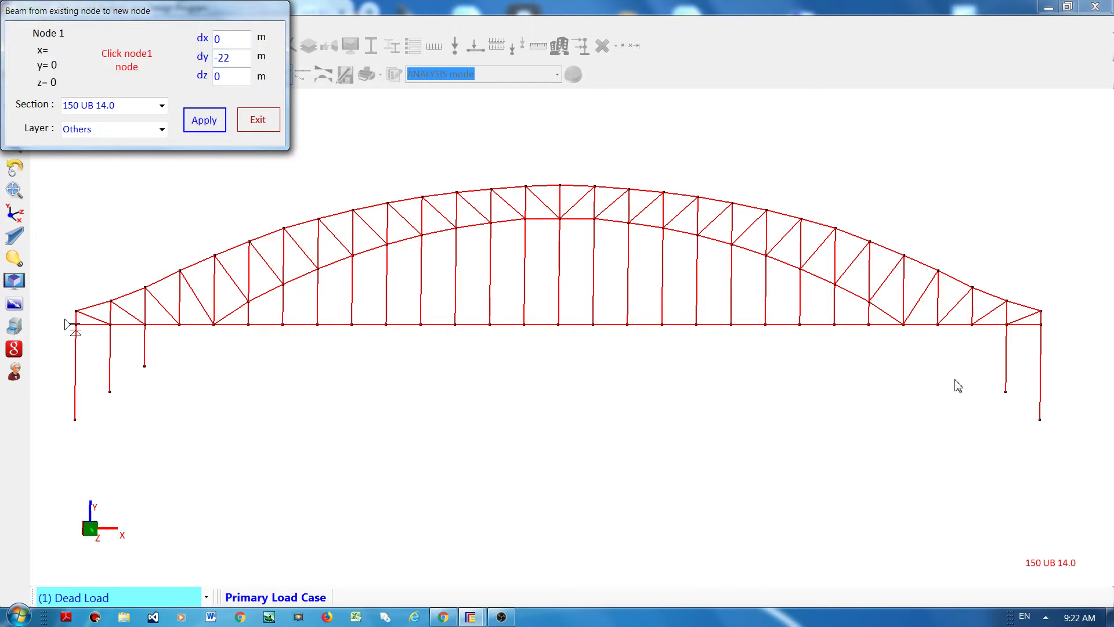
{"action": "left_click", "coordinate": [973, 324]}
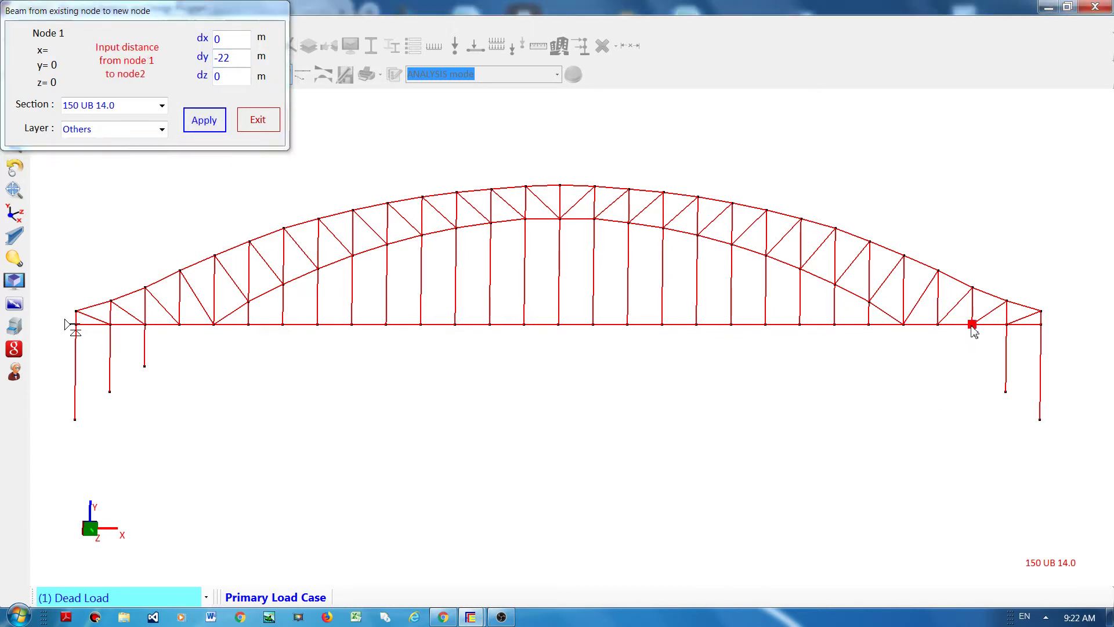
{"action": "left_click", "coordinate": [197, 121]}
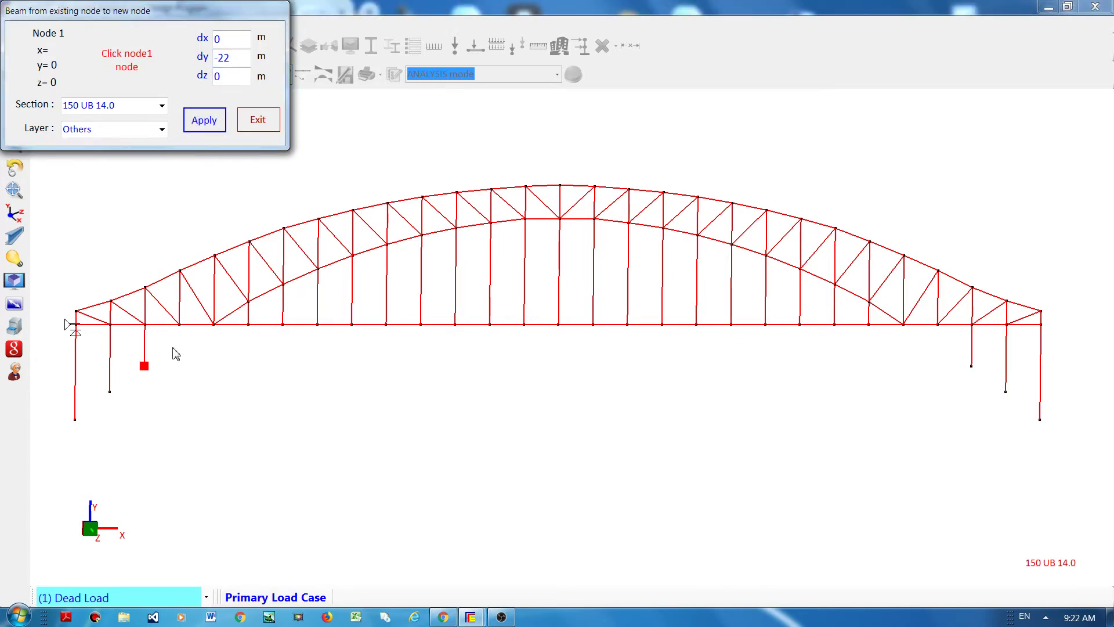
Add 150 UB 14.0 verticals with dy -10 m from the fourth deck node at each end of the bridge
{"action": "left_click", "coordinate": [180, 325]}
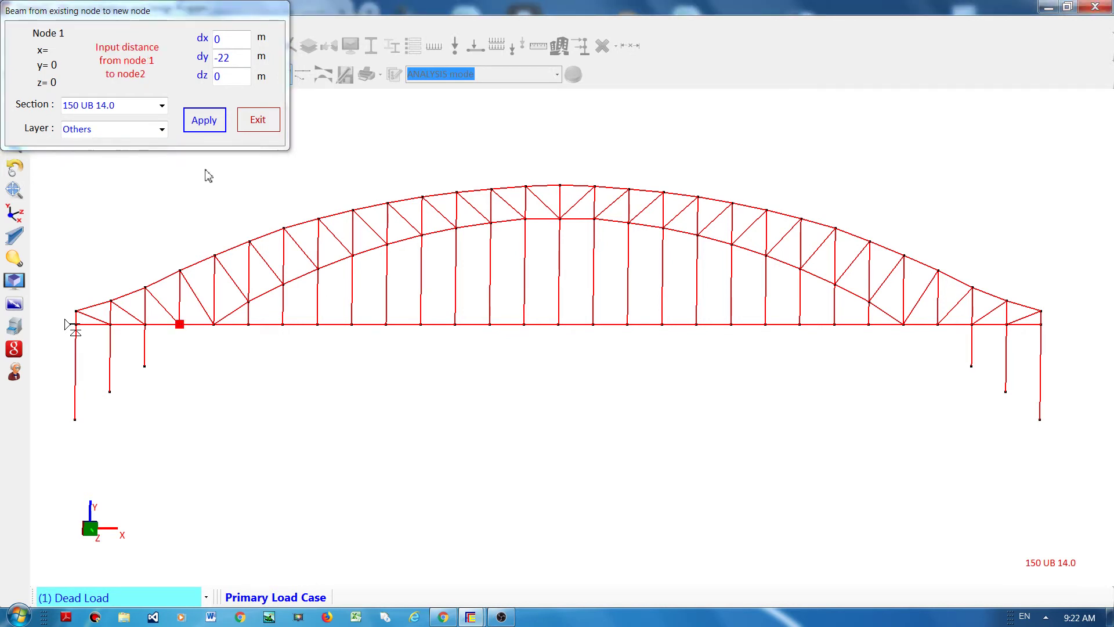
{"action": "left_click_drag", "start_coordinate": [238, 57], "coordinate": [186, 57]}
{"action": "type", "text": "-10"}
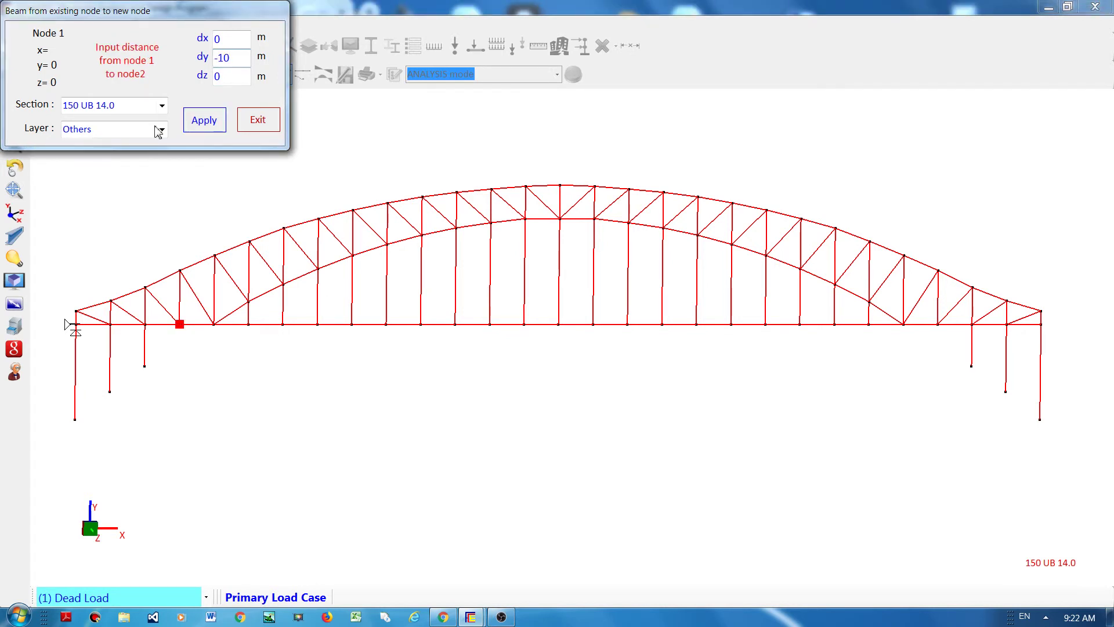
{"action": "left_click", "coordinate": [202, 121]}
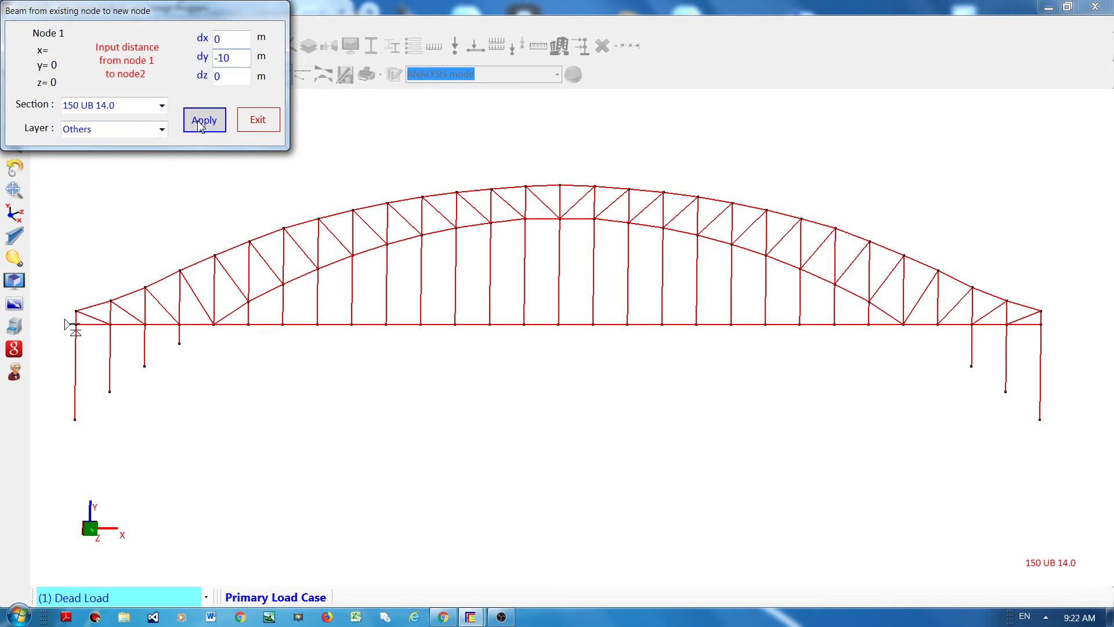
{"action": "left_click", "coordinate": [939, 325]}
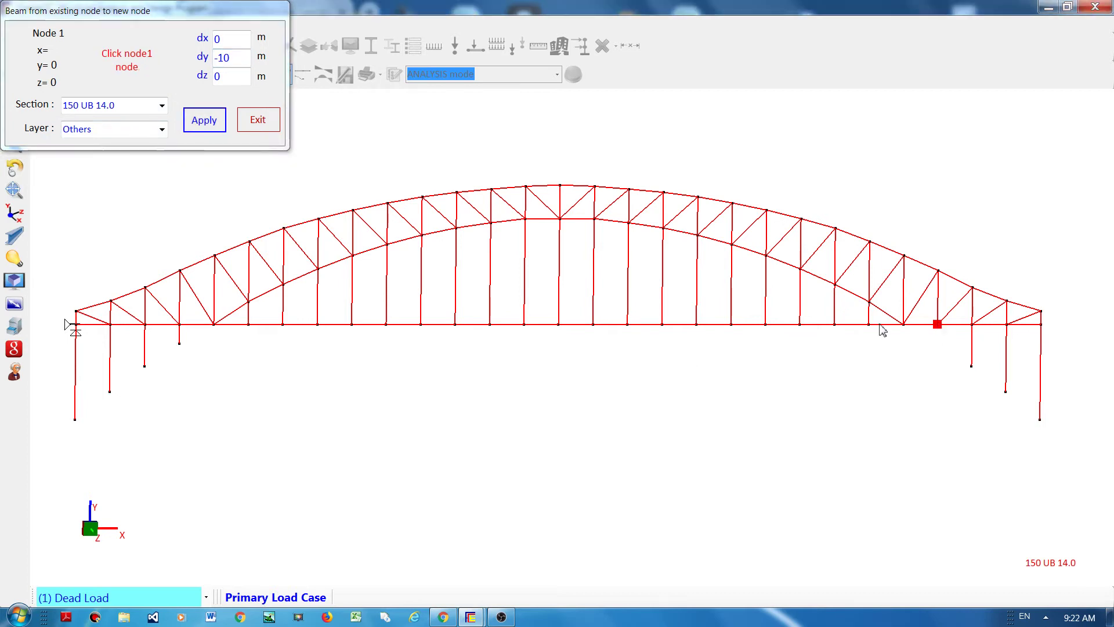
{"action": "left_click", "coordinate": [202, 121]}
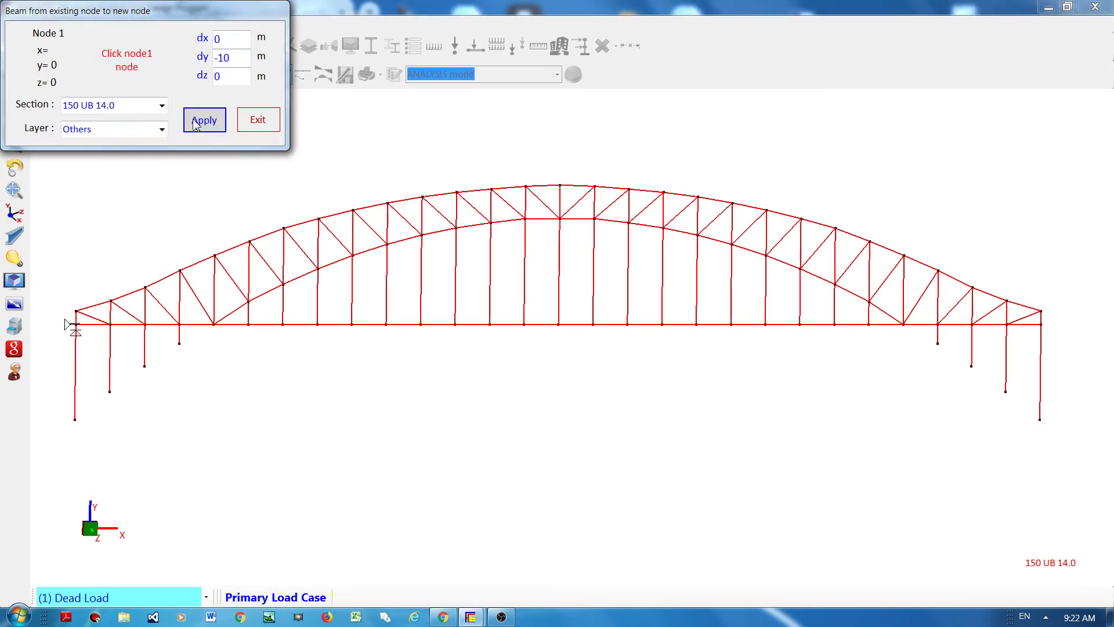
{"action": "left_click", "coordinate": [257, 120]}
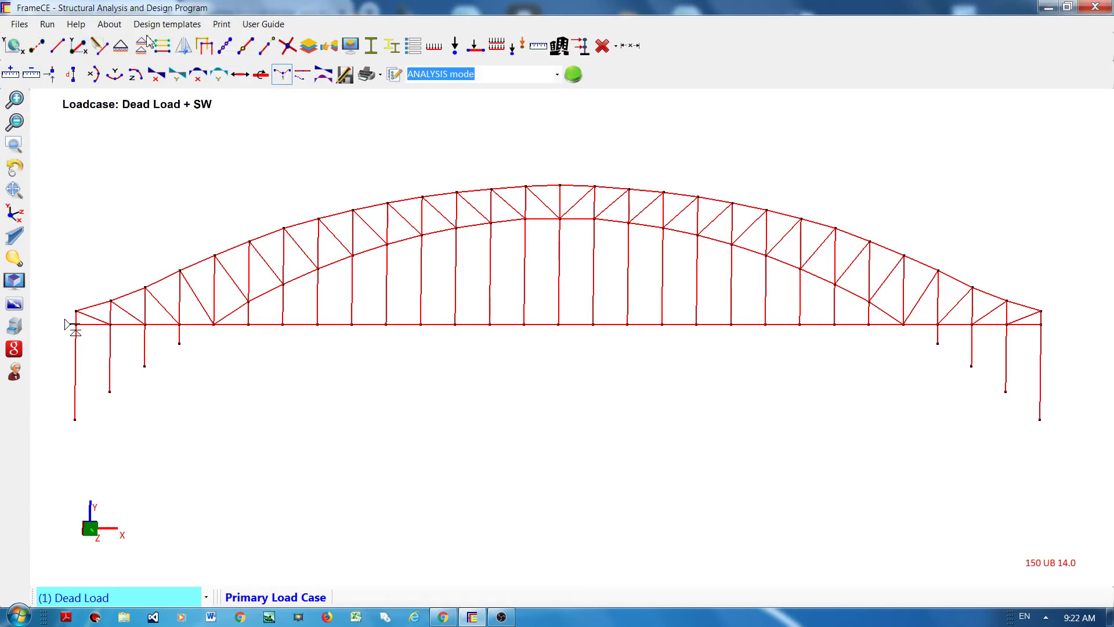
Draw 150 UB 14.0 lower chord beams linking the four vertical feet at the supported end up to the fifth deck node
{"action": "left_click", "coordinate": [58, 47]}
{"action": "left_click", "coordinate": [75, 421]}
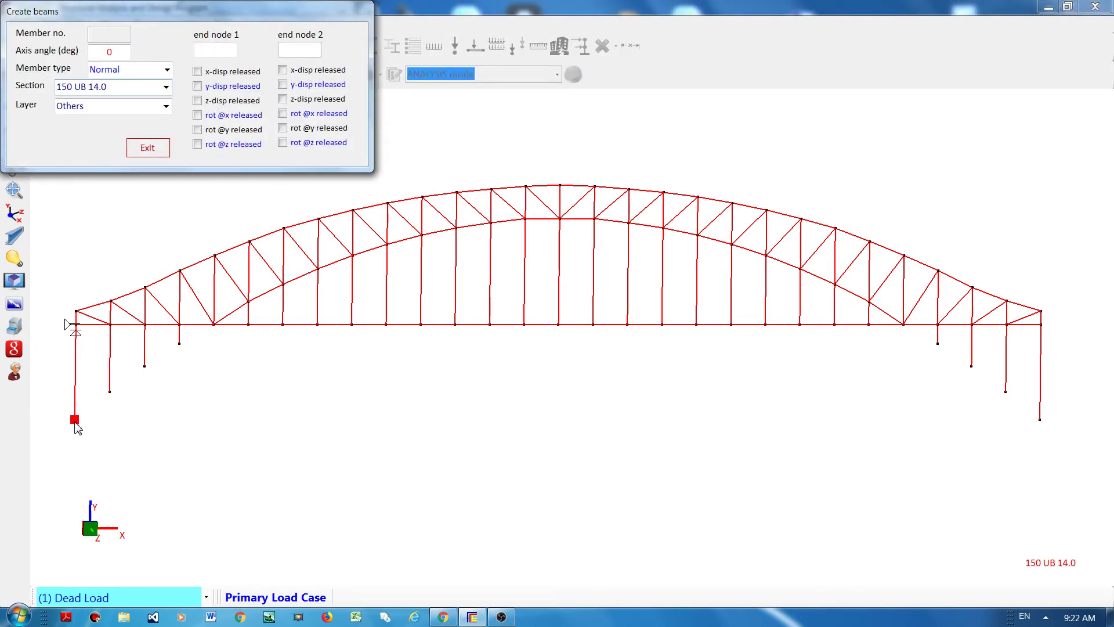
{"action": "left_click", "coordinate": [110, 392]}
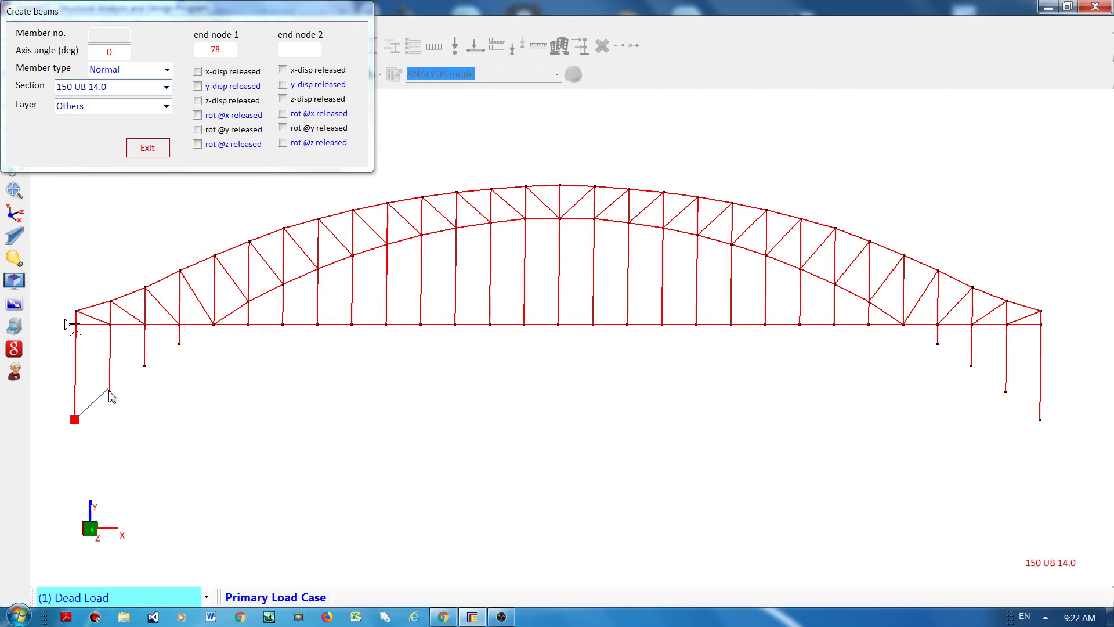
{"action": "left_click", "coordinate": [145, 366]}
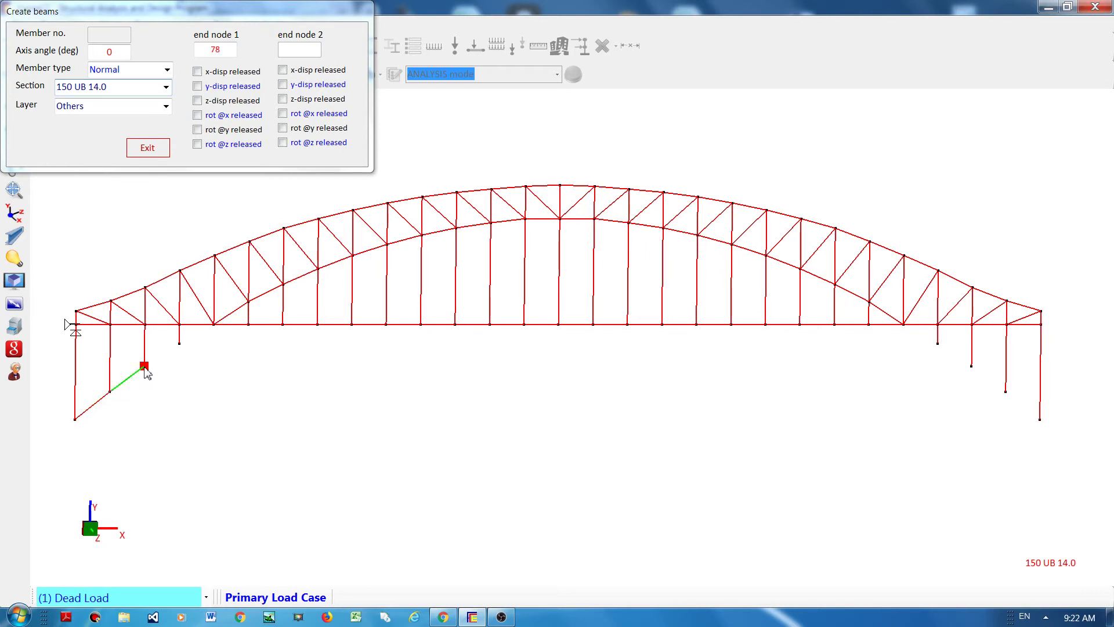
{"action": "left_click", "coordinate": [180, 345]}
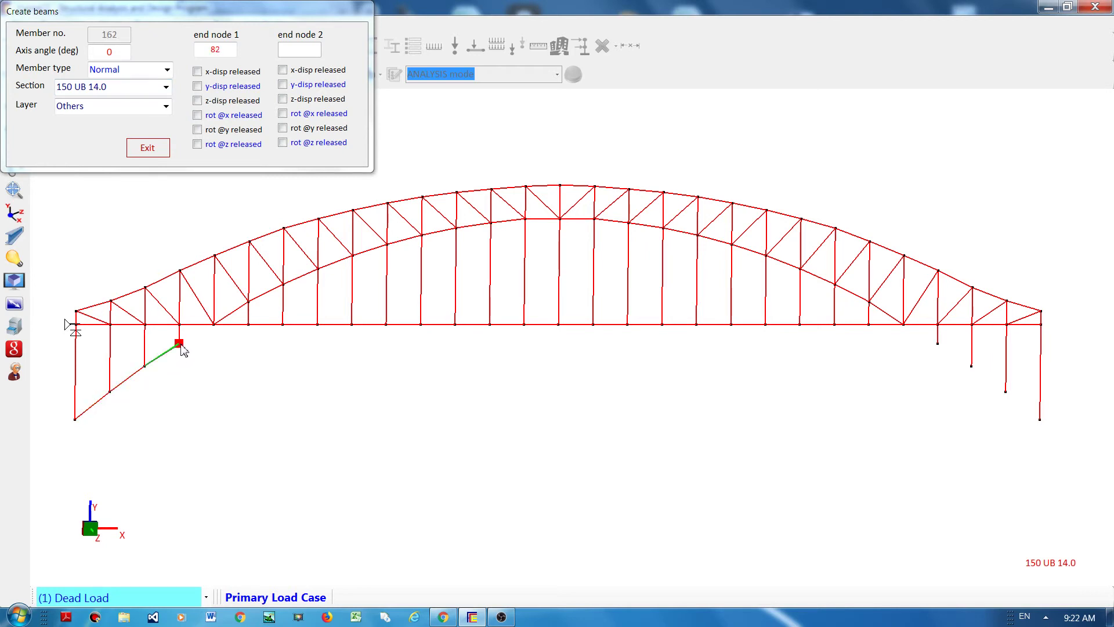
{"action": "left_click", "coordinate": [214, 327]}
{"action": "left_click", "coordinate": [563, 331]}
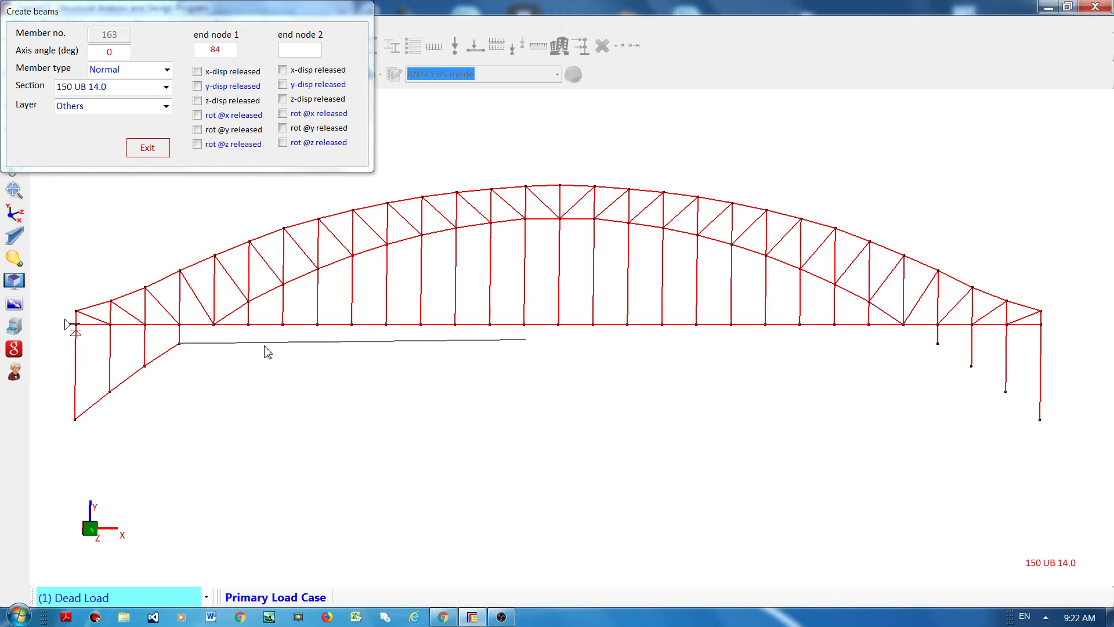
{"action": "left_click", "coordinate": [214, 325]}
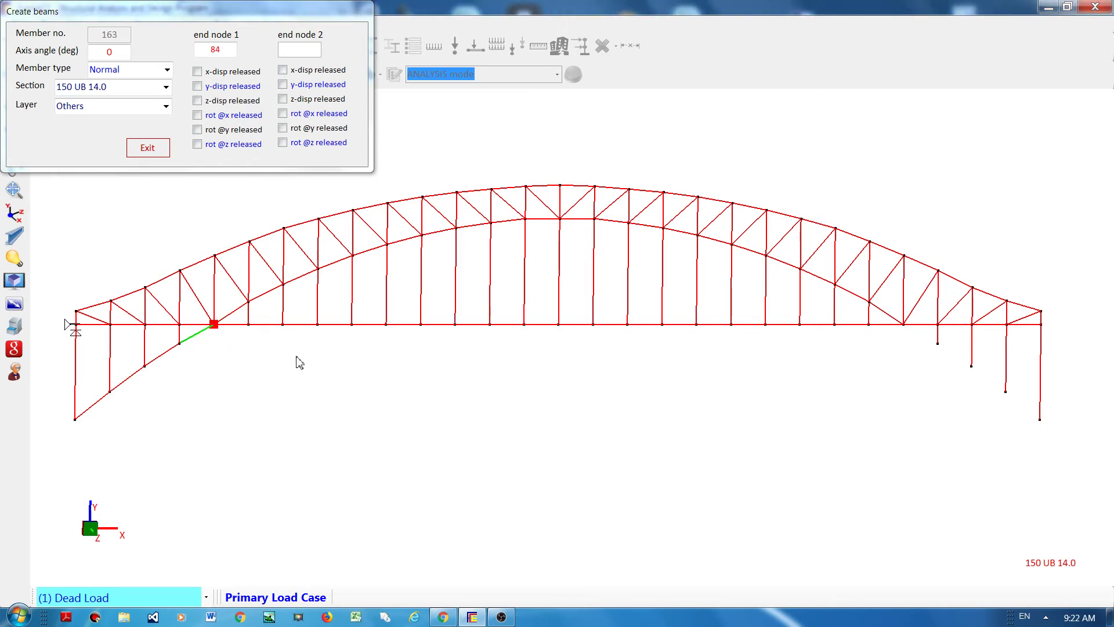
Draw matching 150 UB 14.0 lower chord beams at the unsupported end, from the outermost vertical foot up to the fifth deck node
{"action": "left_click", "coordinate": [1040, 419]}
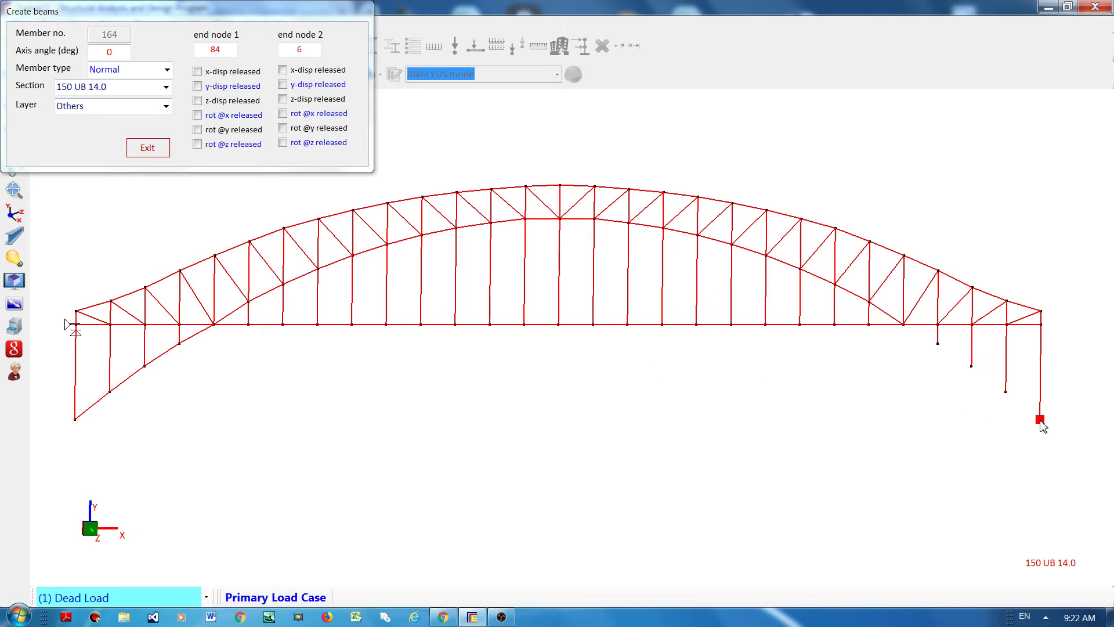
{"action": "left_click", "coordinate": [1006, 392]}
{"action": "left_click", "coordinate": [972, 366]}
{"action": "left_click", "coordinate": [938, 345]}
{"action": "left_click", "coordinate": [905, 325]}
{"action": "left_click", "coordinate": [150, 148]}
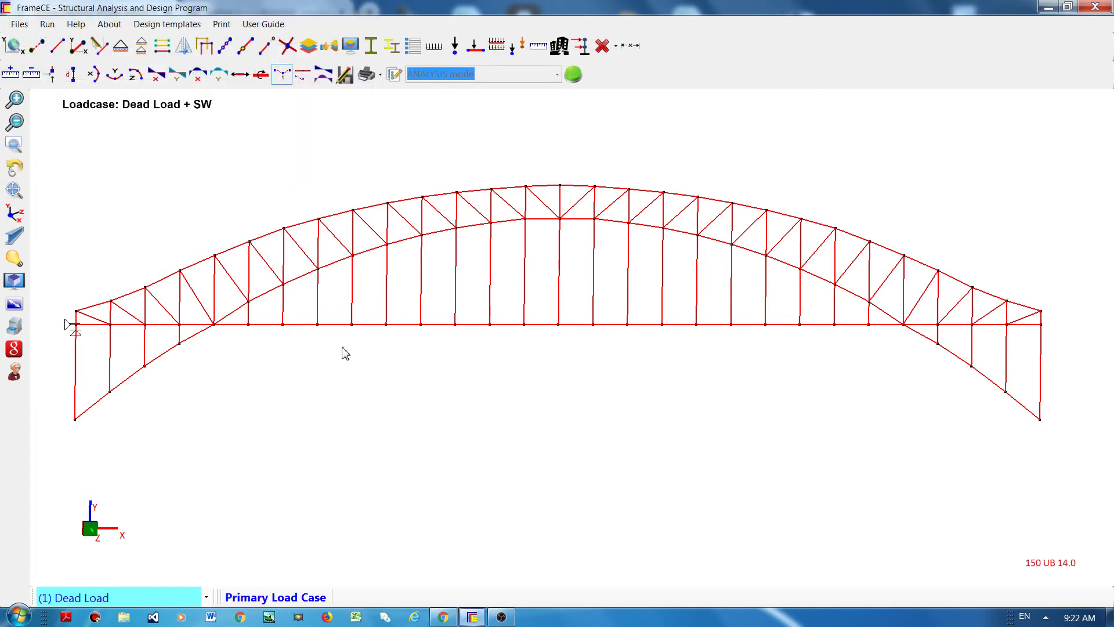
Compare the arch shape with the bridge photo in Chrome, and rotate the FrameCE model slightly to view it in 3D
{"action": "left_click", "coordinate": [18, 244]}
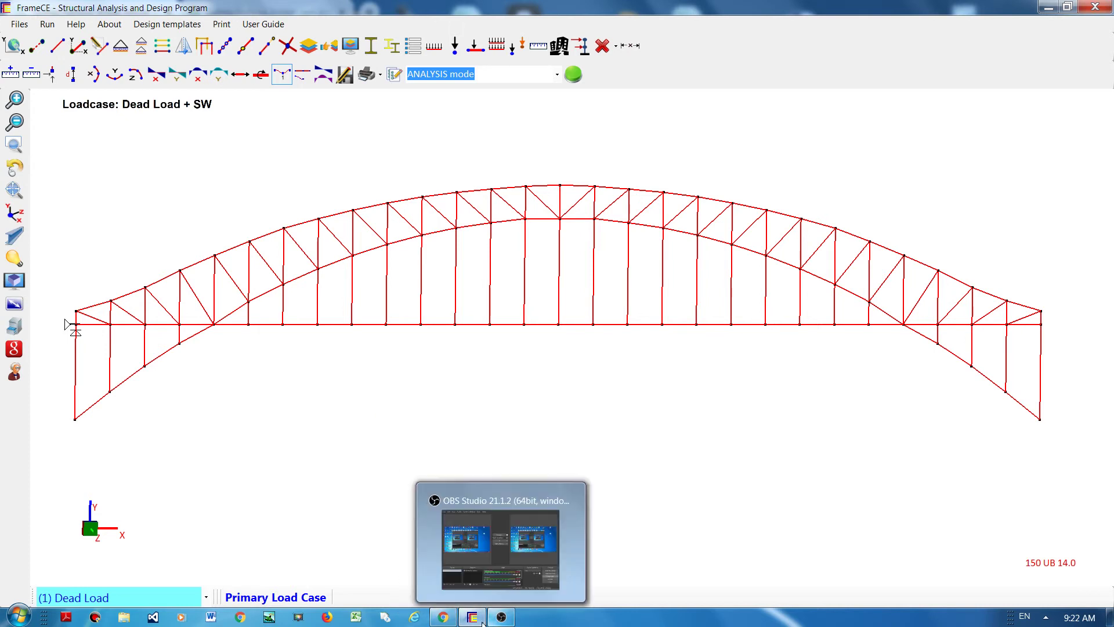
{"action": "left_click", "coordinate": [442, 619]}
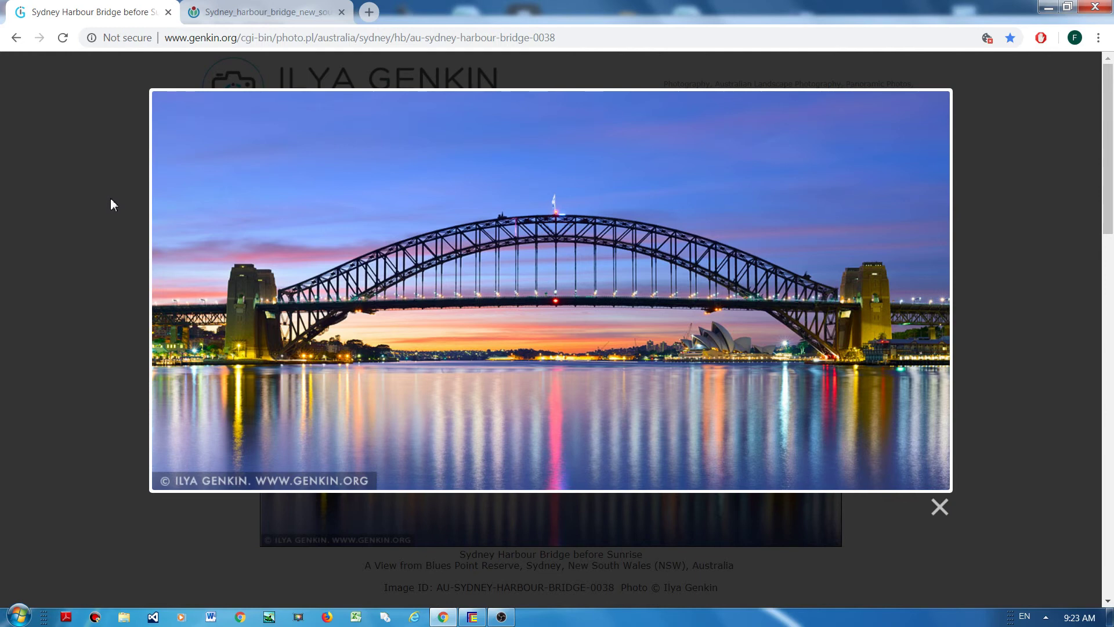
{"action": "left_click", "coordinate": [470, 620]}
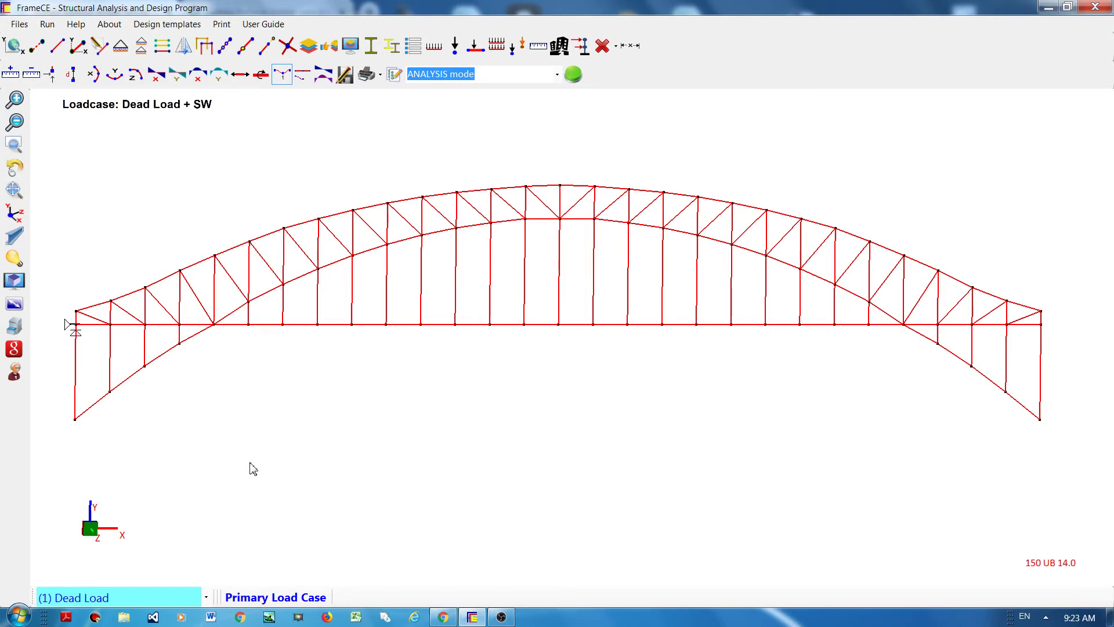
{"action": "left_click", "coordinate": [14, 168]}
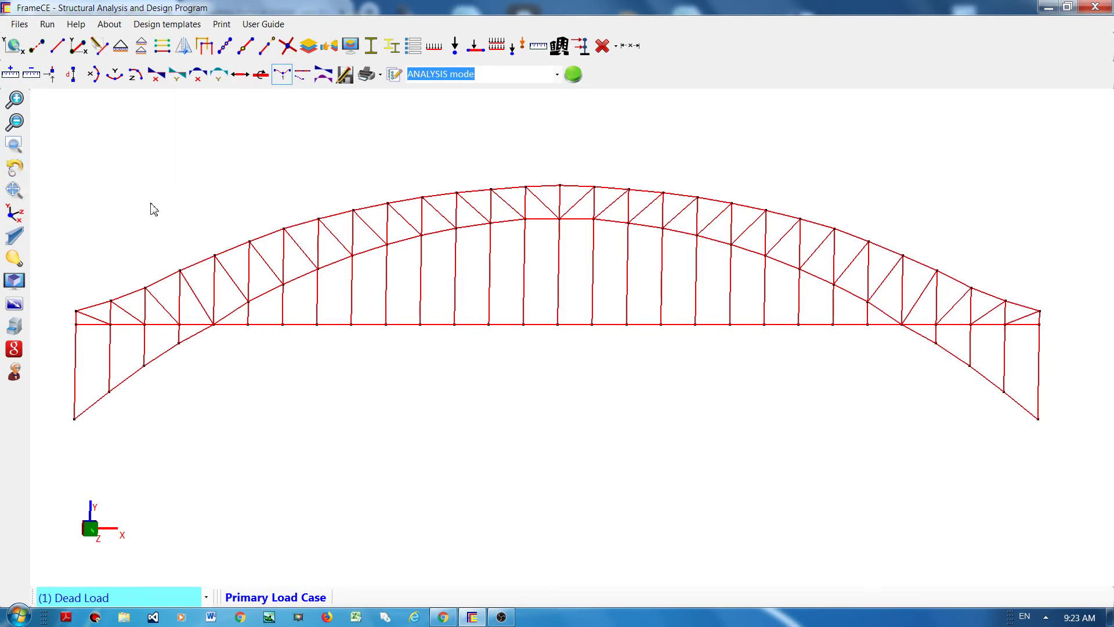
{"action": "left_click_drag", "start_coordinate": [154, 210], "coordinate": [214, 233]}
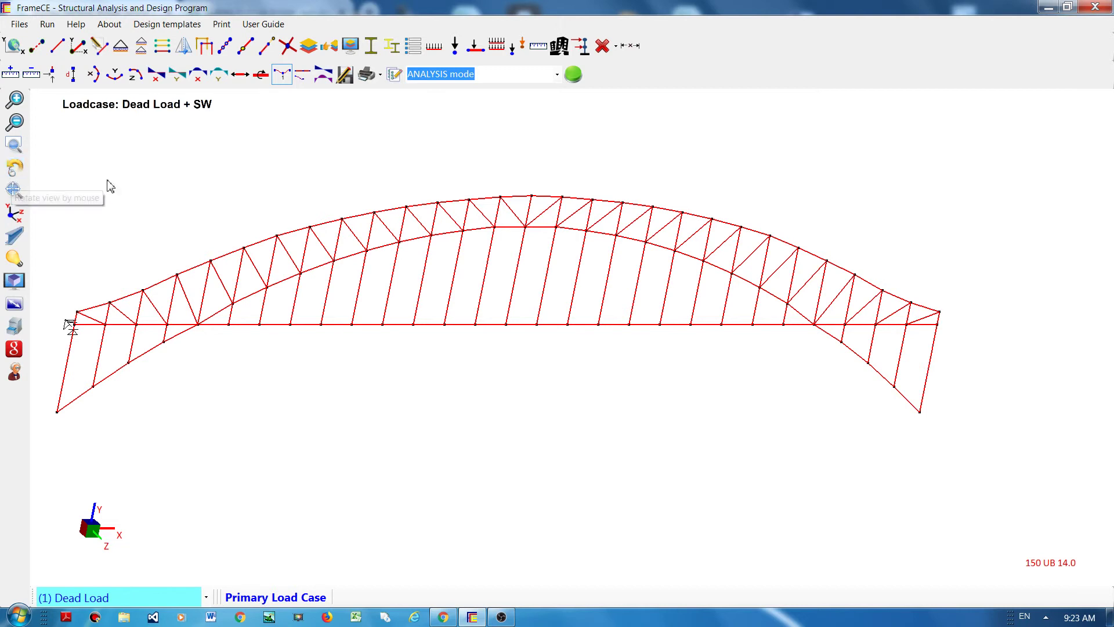
{"action": "scroll", "coordinate": [116, 182], "scroll_direction": "down", "scroll_amount": 3}
{"action": "scroll", "coordinate": [14, 174], "scroll_direction": "down", "scroll_amount": 1}
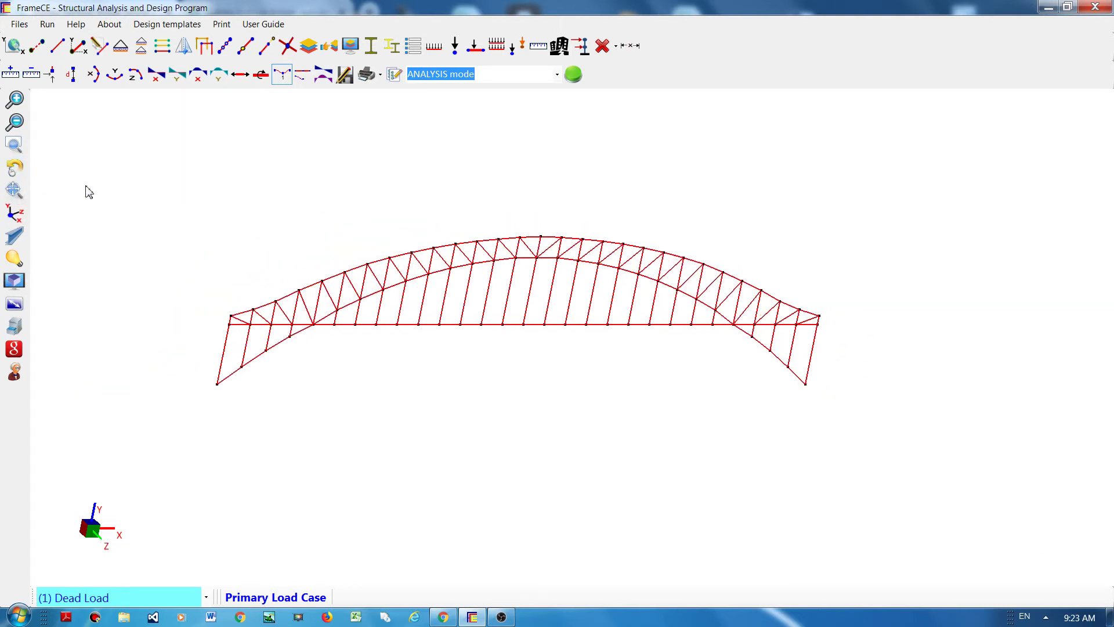
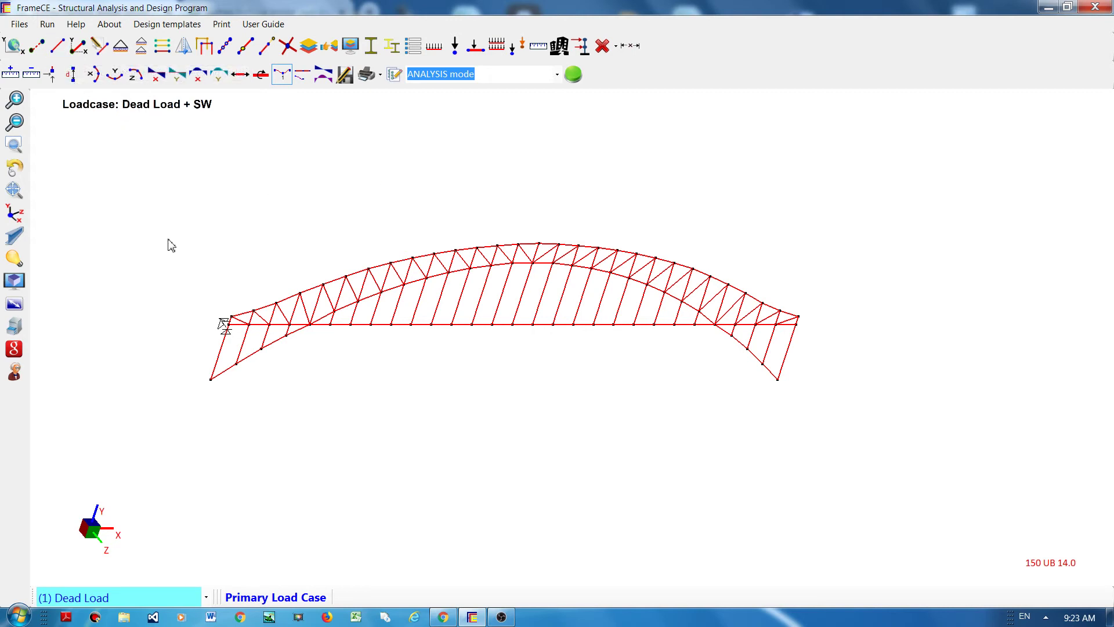
{"action": "mouse_move", "coordinate": [158, 221]}
{"action": "left_mouse_down"}
{"action": "mouse_move", "coordinate": [194, 277]}
{"action": "mouse_move", "coordinate": [409, 424]}
{"action": "mouse_move", "coordinate": [620, 418]}
{"action": "mouse_move", "coordinate": [824, 456]}
{"action": "left_mouse_up"}
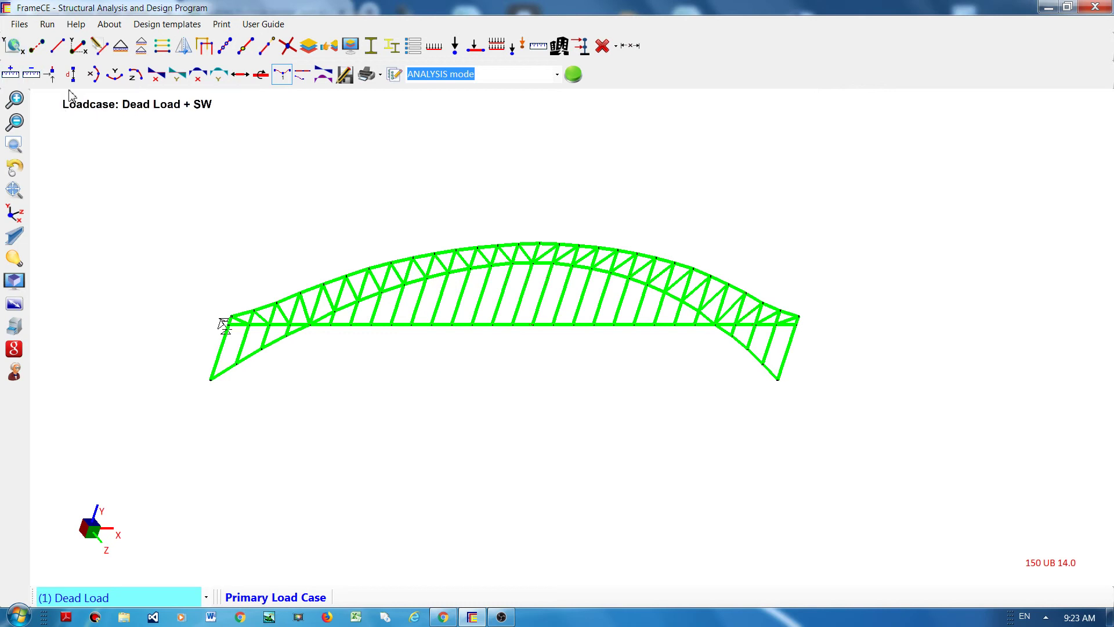
{"action": "left_click", "coordinate": [189, 51]}
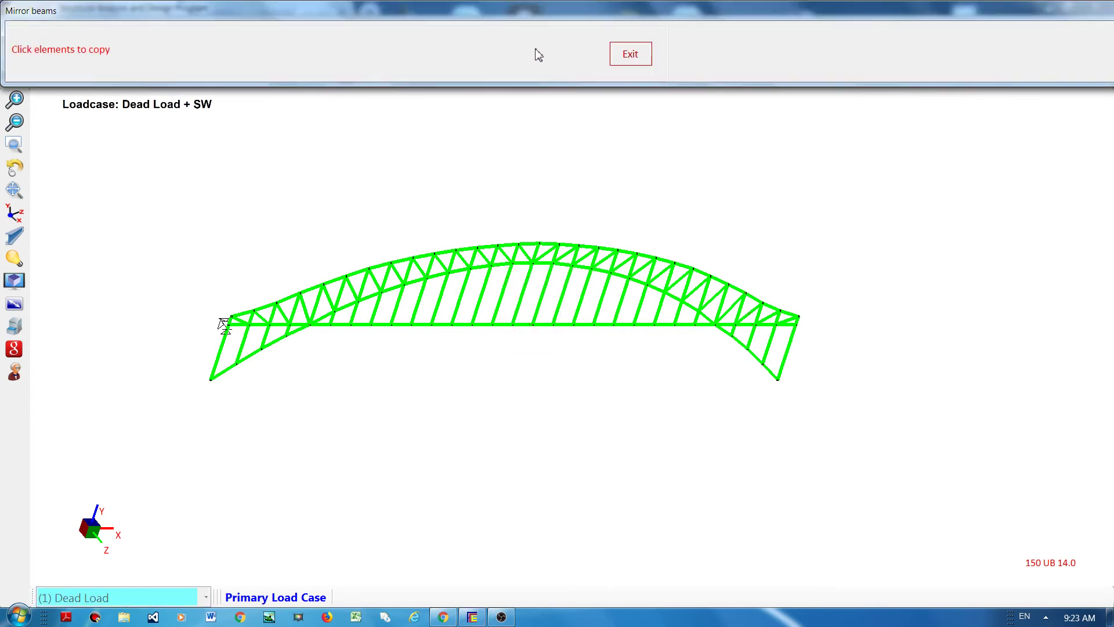
{"action": "left_click", "coordinate": [631, 54]}
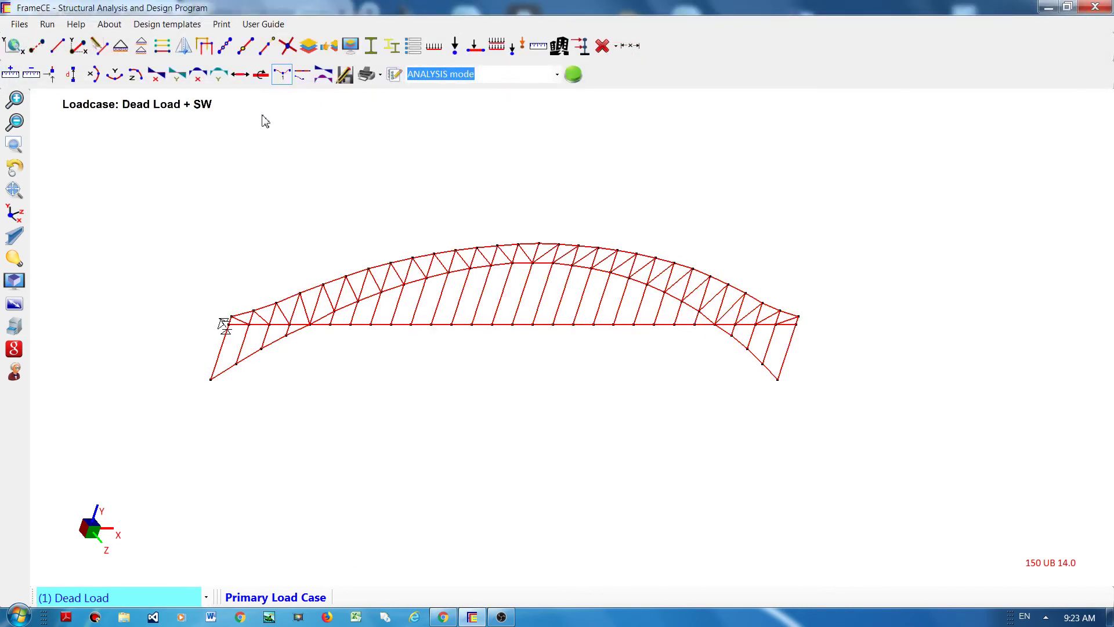
{"action": "left_click_drag", "start_coordinate": [151, 207], "coordinate": [873, 455]}
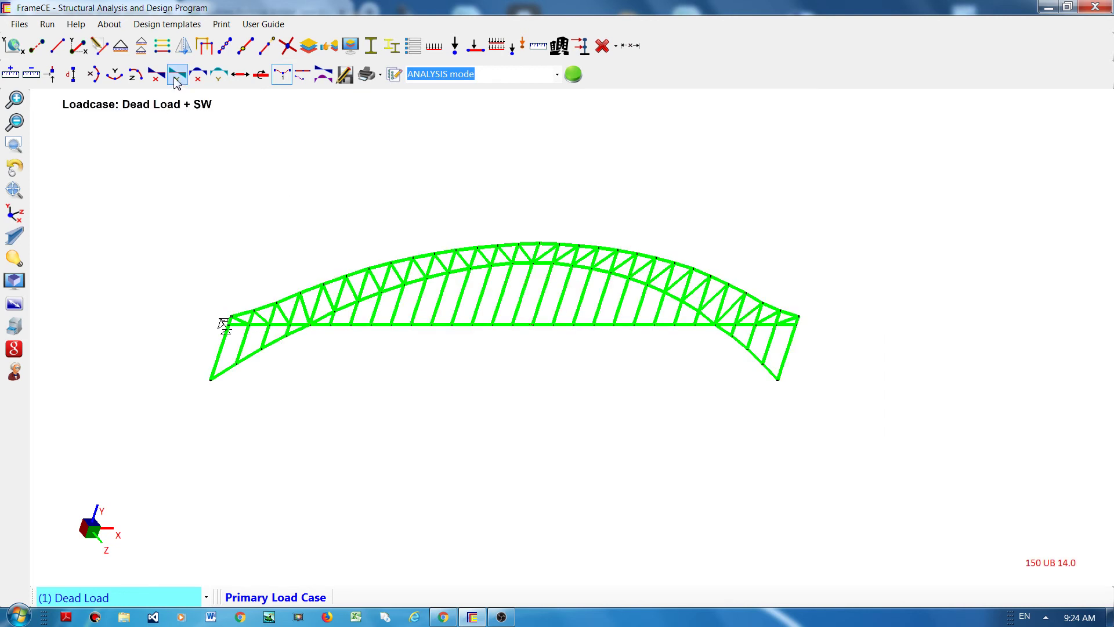
{"action": "left_click", "coordinate": [181, 50]}
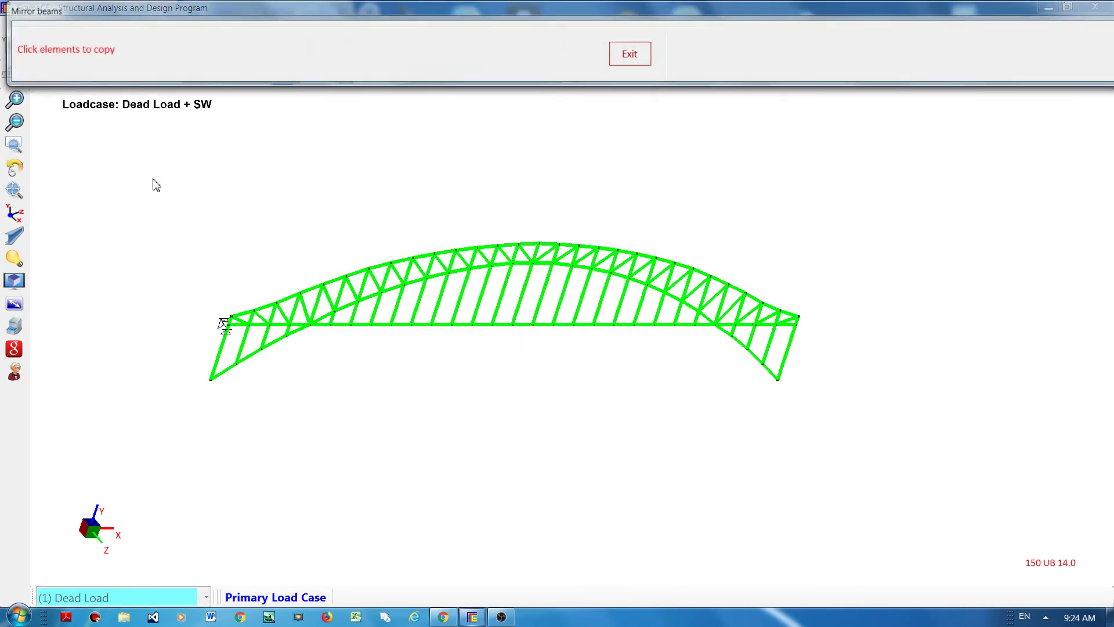
{"action": "left_click", "coordinate": [631, 53]}
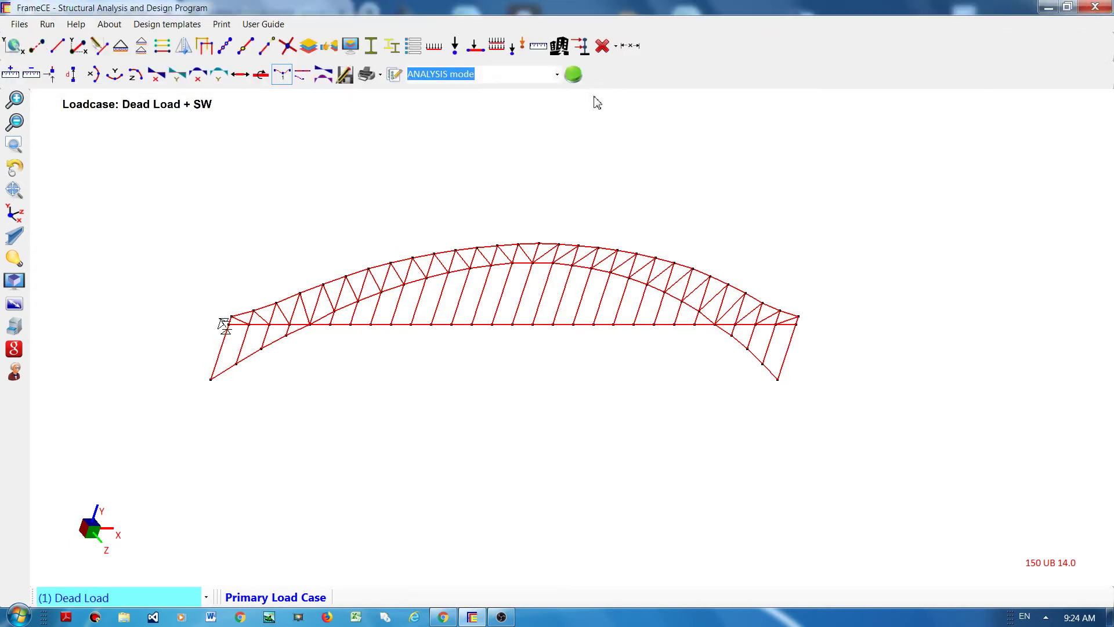
{"action": "left_click", "coordinate": [415, 267]}
{"action": "left_click", "coordinate": [182, 49]}
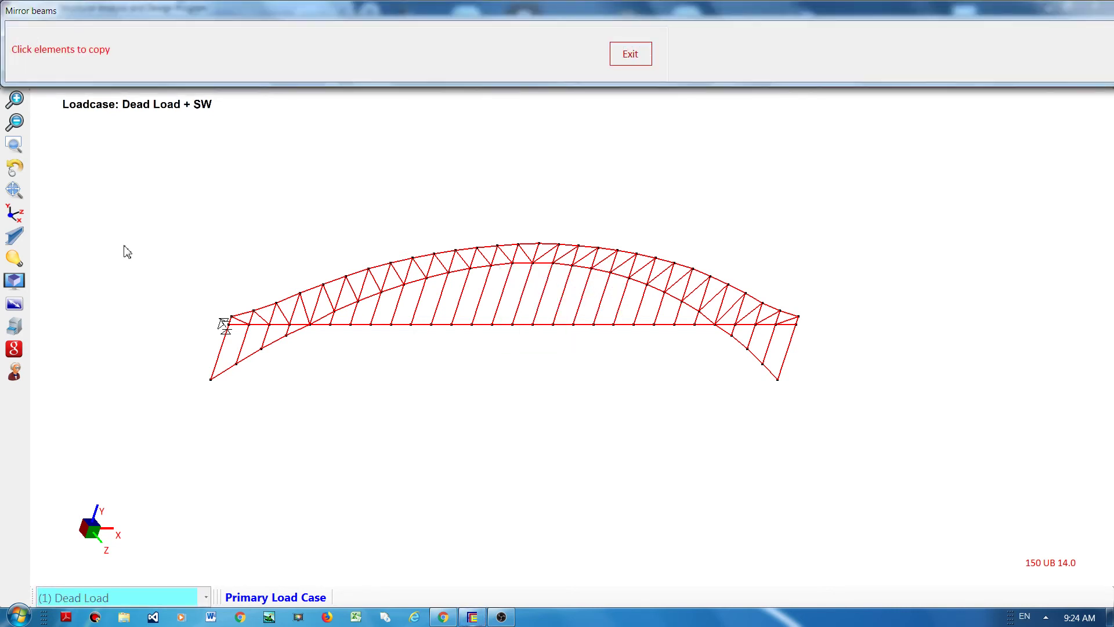
{"action": "left_click", "coordinate": [630, 54]}
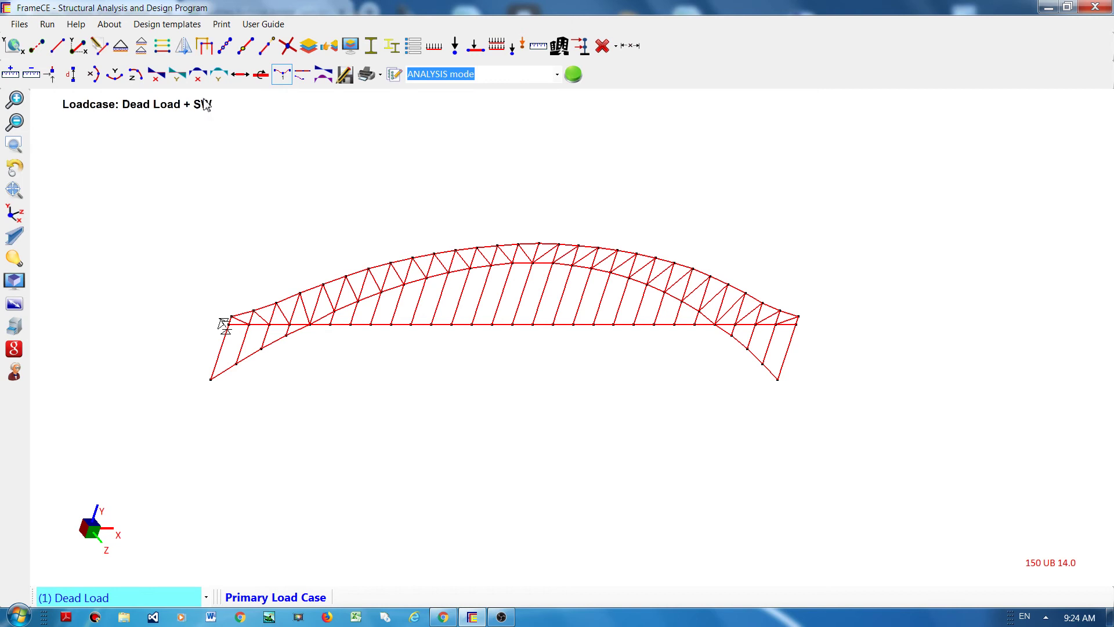
{"action": "left_click", "coordinate": [161, 49]}
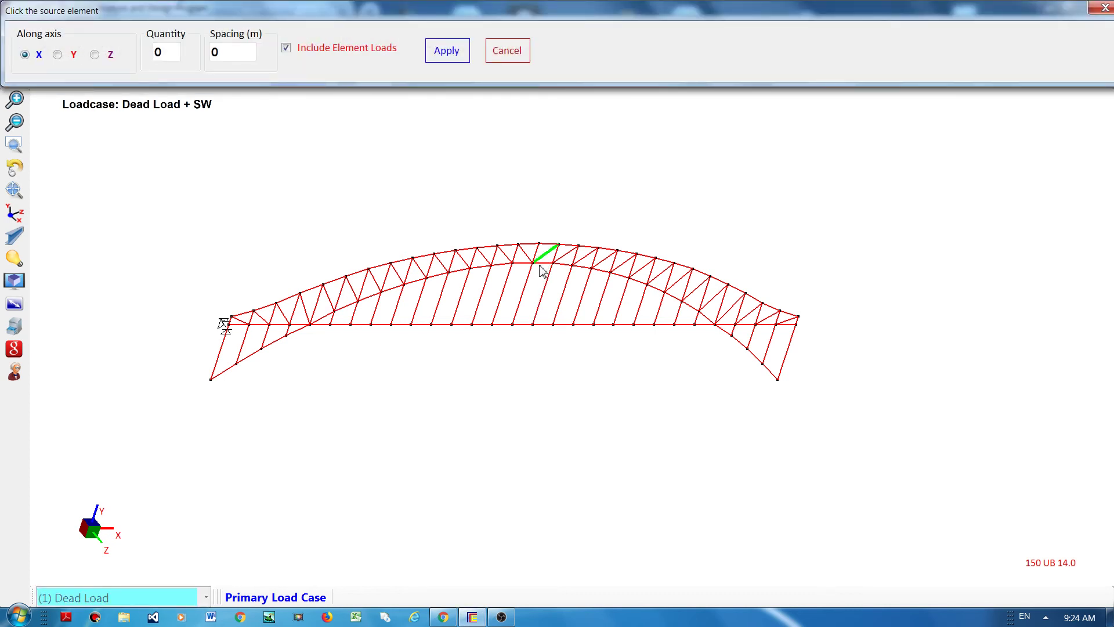
{"action": "left_click", "coordinate": [624, 263]}
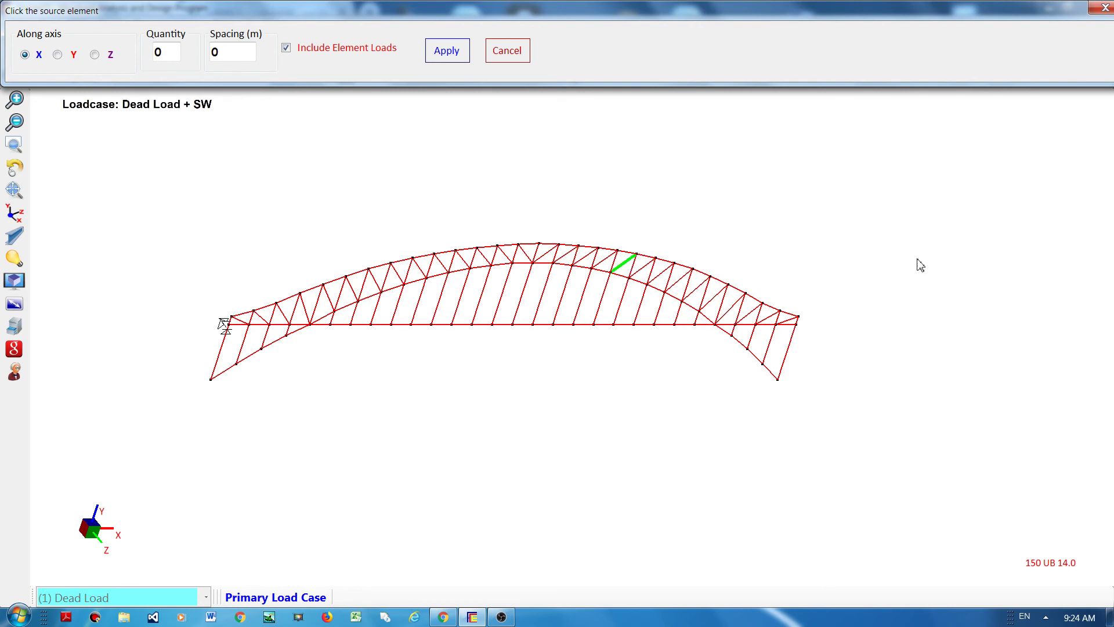
{"action": "left_click", "coordinate": [511, 61]}
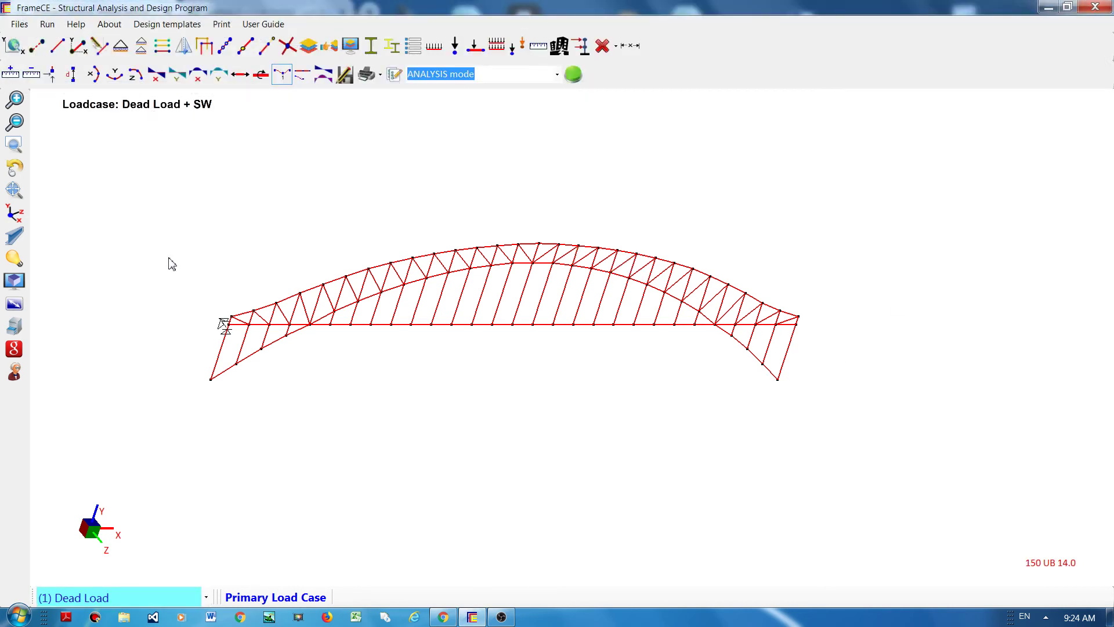
Copy the whole truss once along the Z axis, including element loads, to create a parallel second truss
{"action": "left_click_drag", "start_coordinate": [152, 222], "coordinate": [863, 466]}
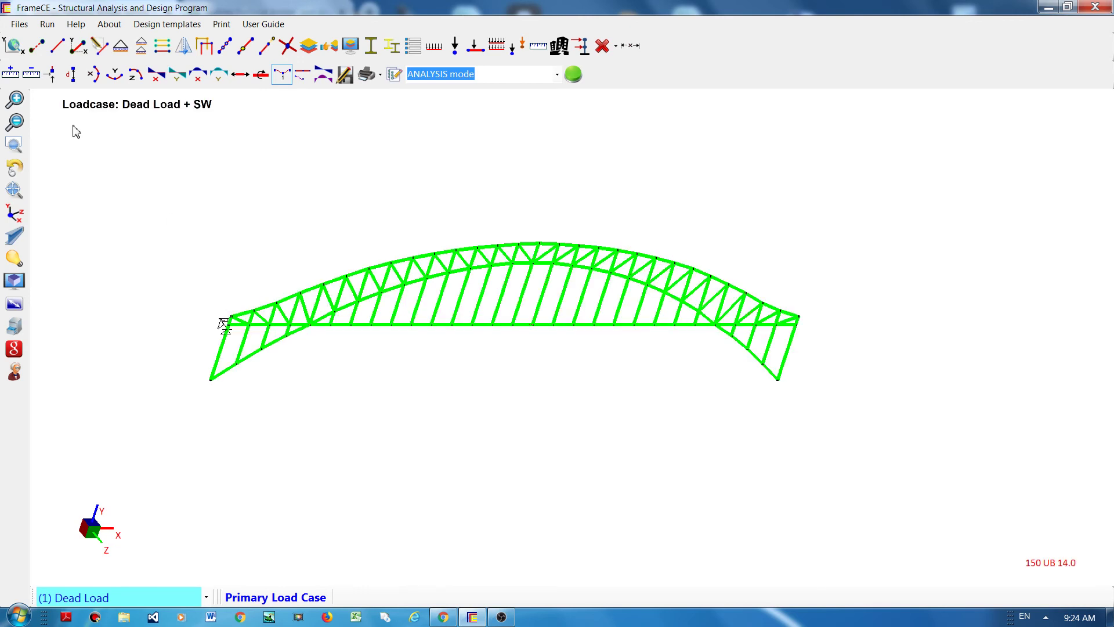
{"action": "left_click", "coordinate": [163, 47]}
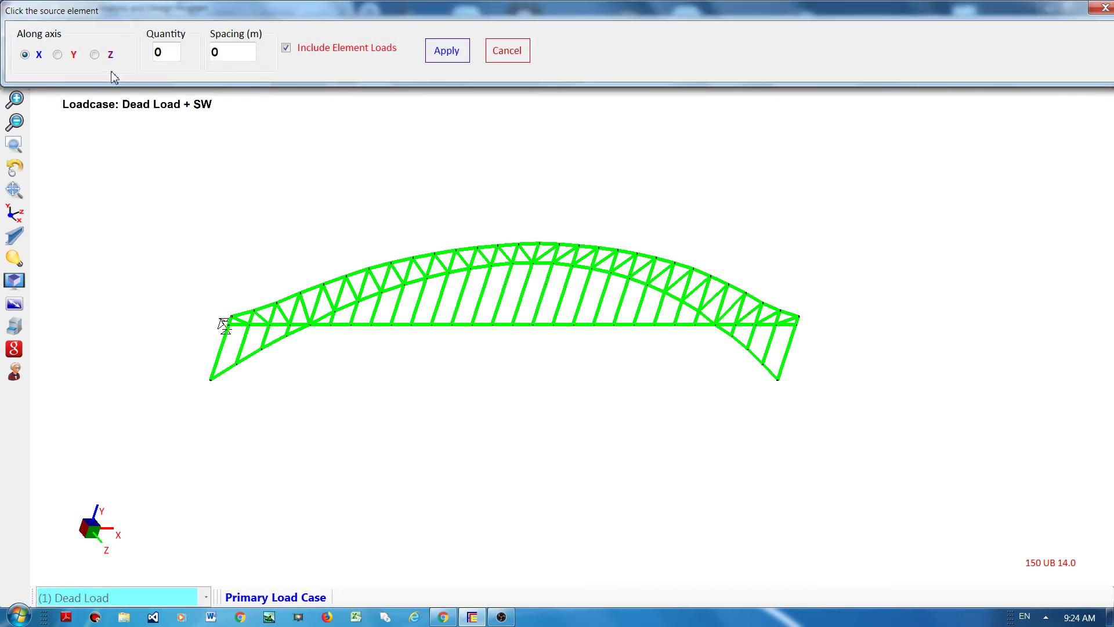
{"action": "left_click", "coordinate": [94, 54]}
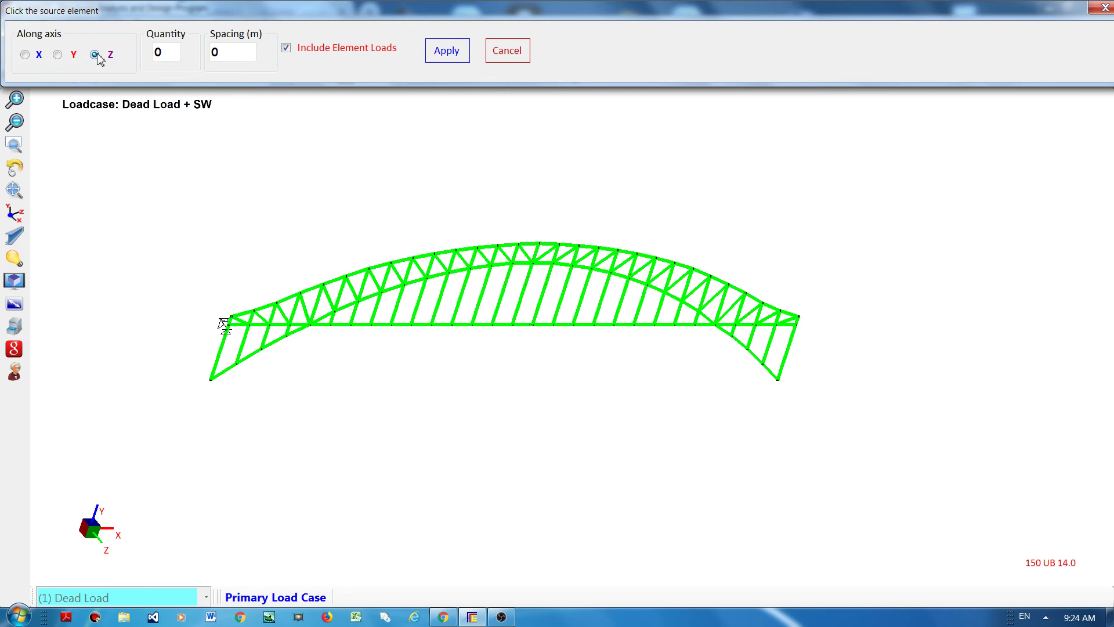
{"action": "double_click", "coordinate": [173, 53]}
{"action": "type", "text": "1"}
{"action": "double_click", "coordinate": [237, 53]}
{"action": "type", "text": "3"}
{"action": "left_click", "coordinate": [442, 57]}
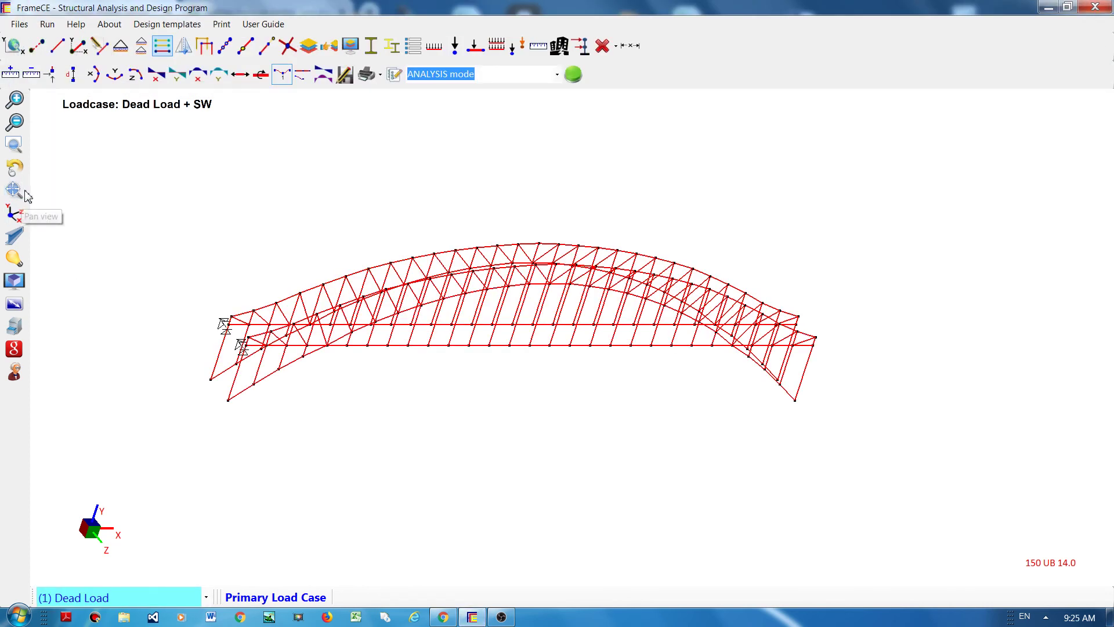
Rotate the model to view both parallel trusses obliquely, and open the maximised 3D view
{"action": "left_click_drag", "start_coordinate": [161, 202], "coordinate": [159, 235]}
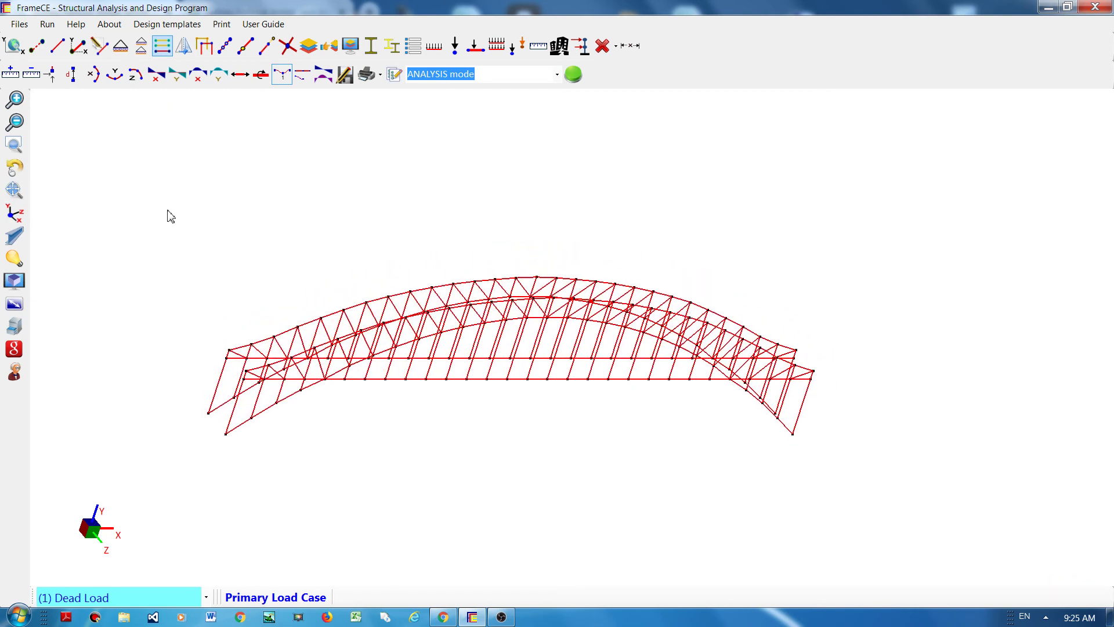
{"action": "left_click", "coordinate": [15, 168]}
{"action": "left_click_drag", "start_coordinate": [88, 342], "coordinate": [160, 356]}
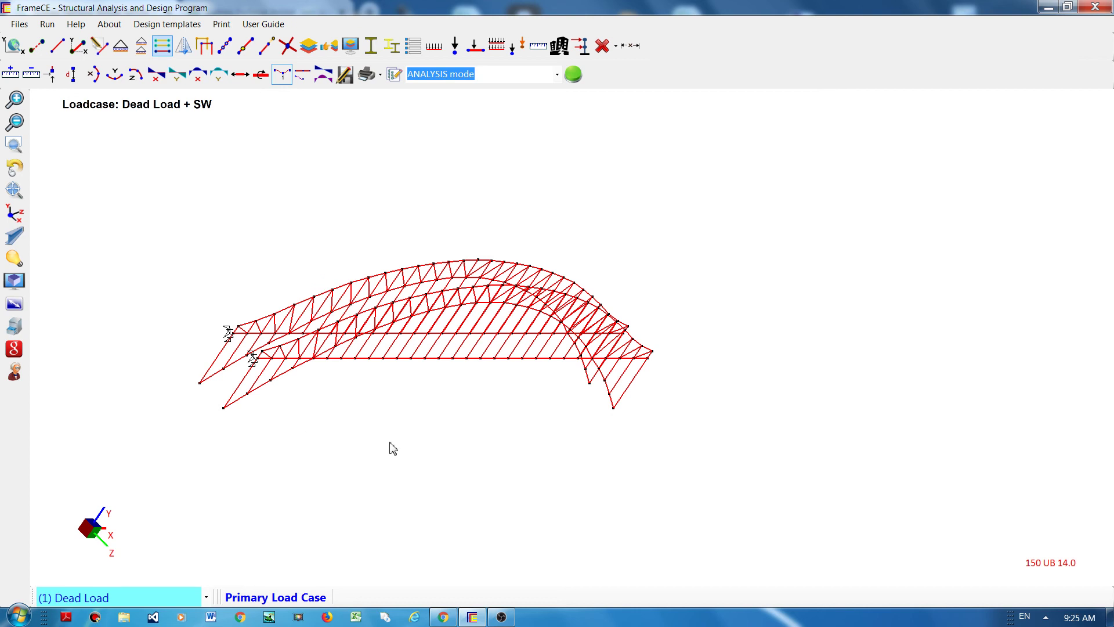
{"action": "left_click", "coordinate": [235, 362]}
{"action": "left_click", "coordinate": [15, 282]}
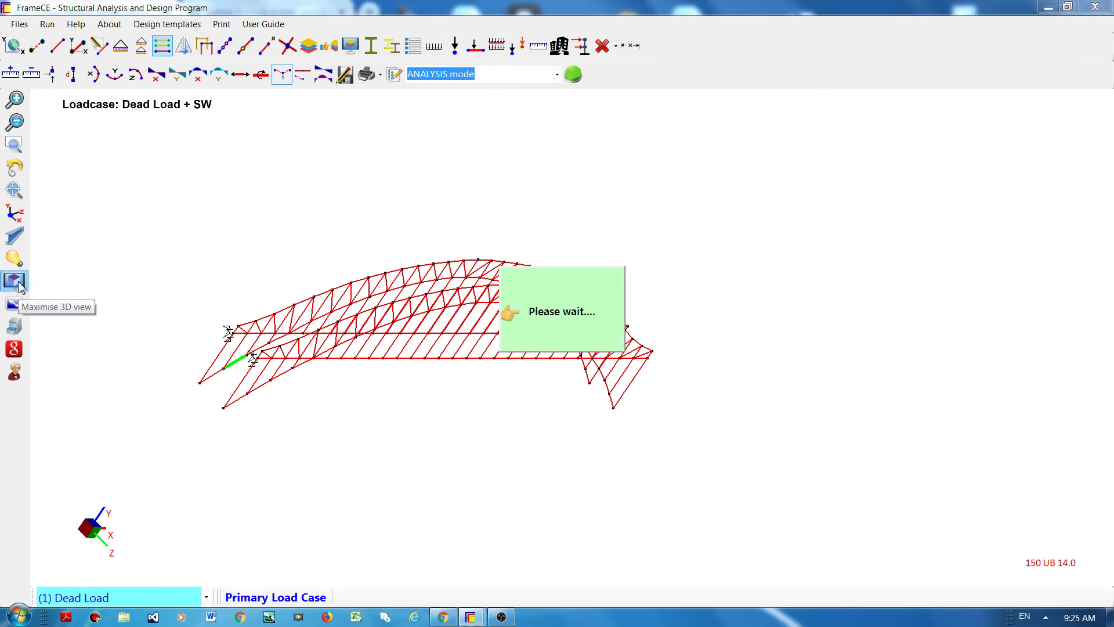